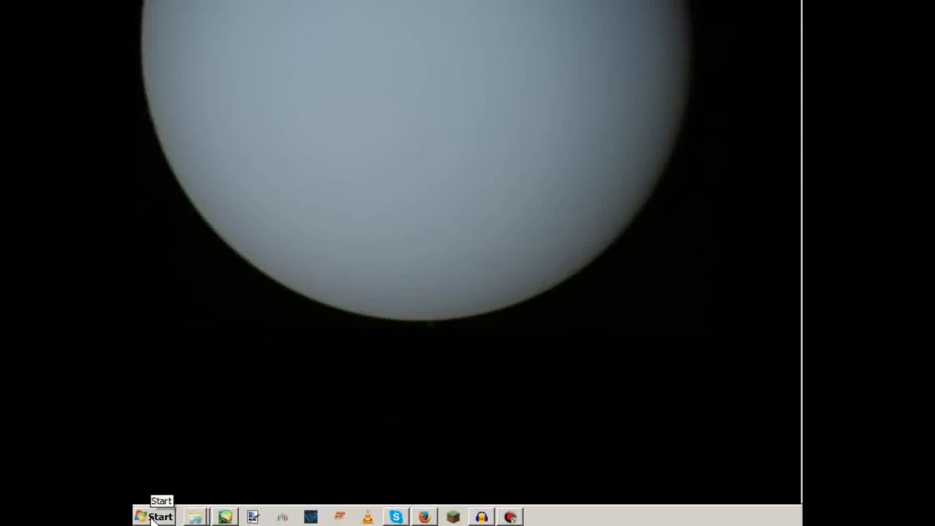
Step: Search %appdata% from the Start menu, open the Roaming folder and select .minecraft
click(155, 516)
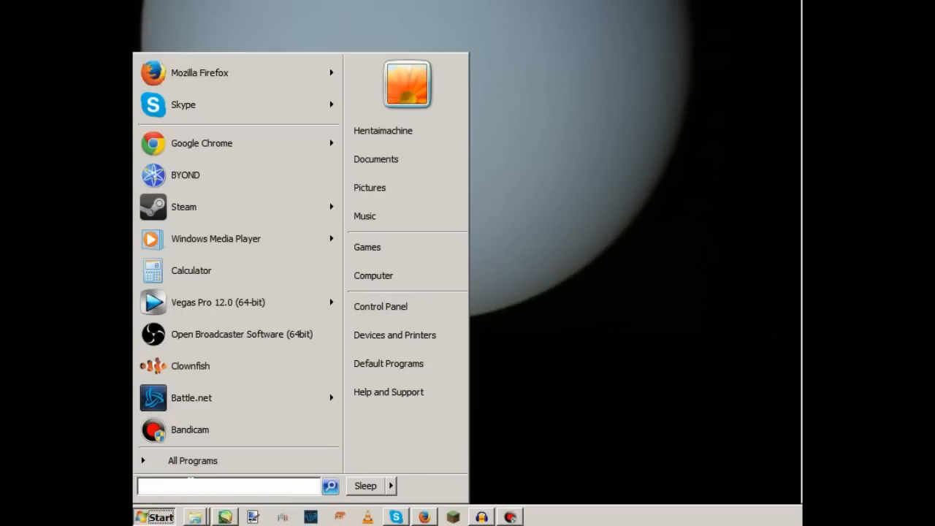
text(%a)
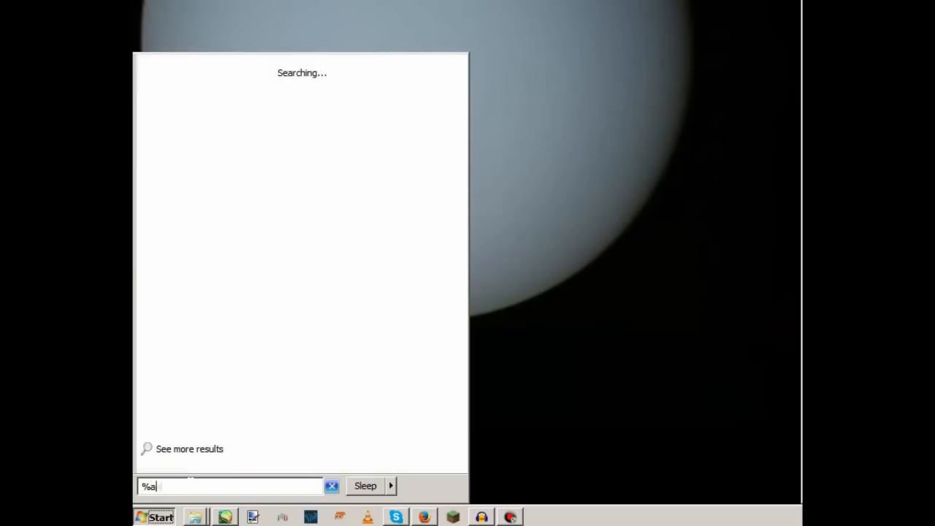
text(ppdata%)
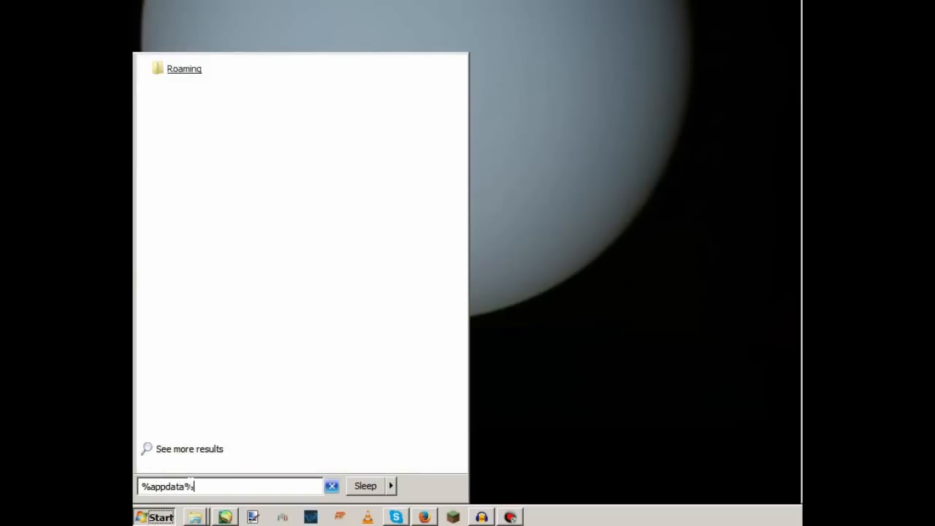
click(176, 71)
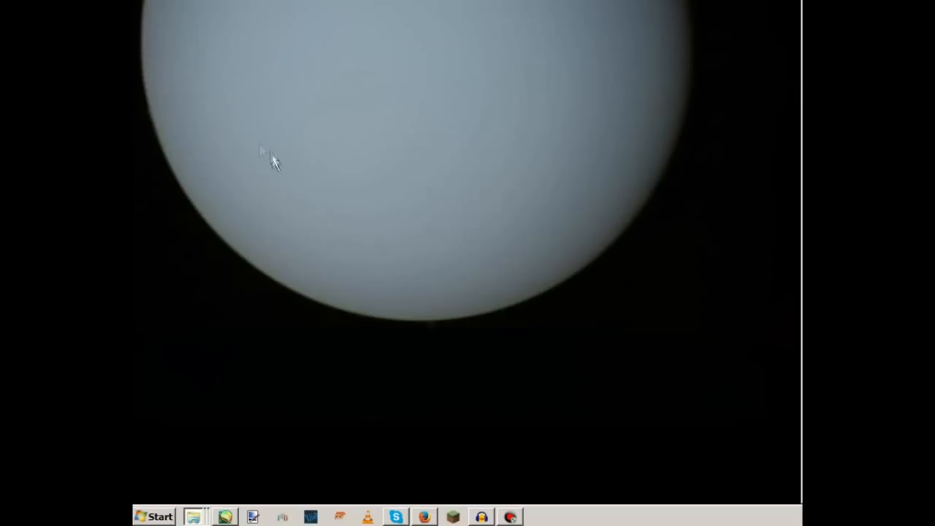
click(519, 60)
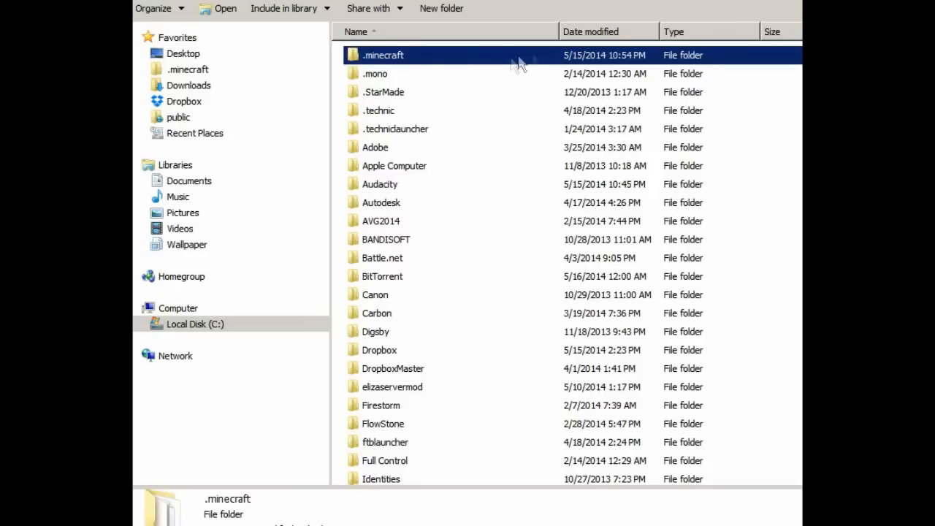
Step: Go into .minecraft > versions > 1.7.9, open 1.7.9.jar in WinRAR, then minimize WinRAR
double_click(383, 58)
double_click(383, 150)
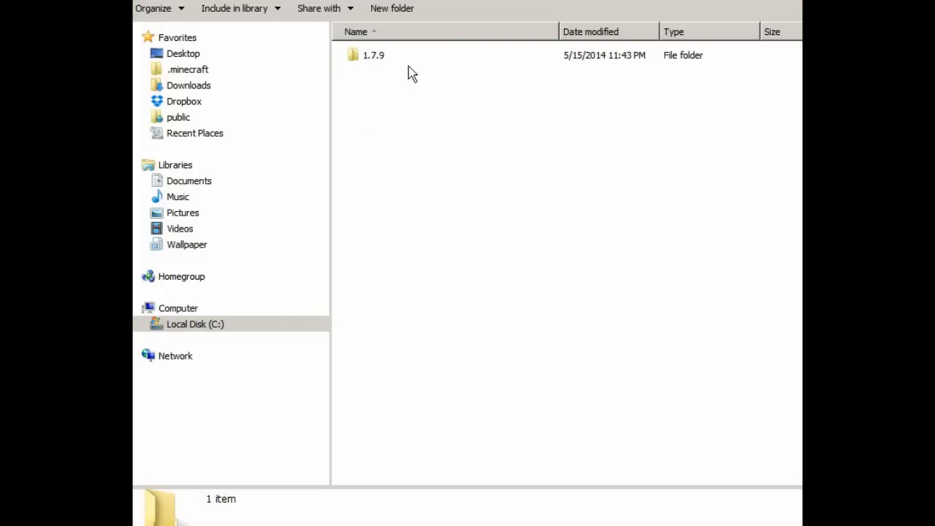
double_click(433, 64)
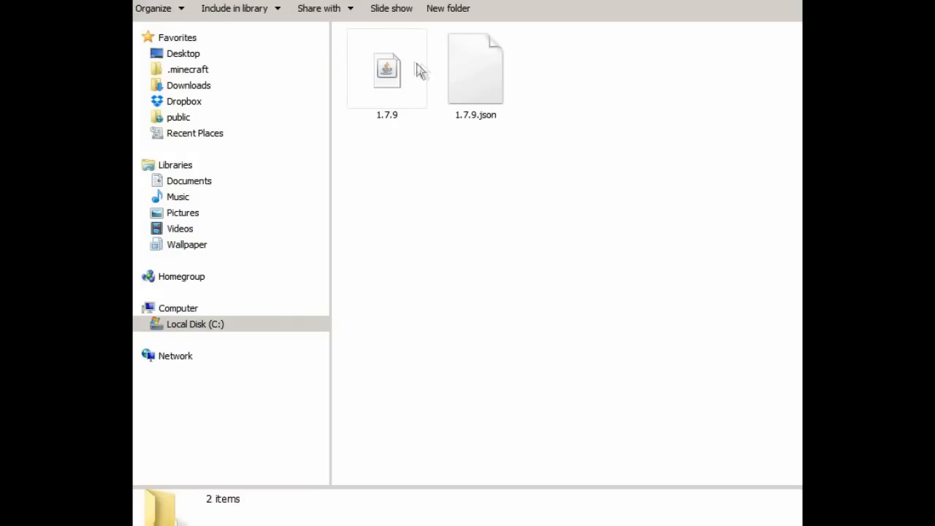
right_click(426, 54)
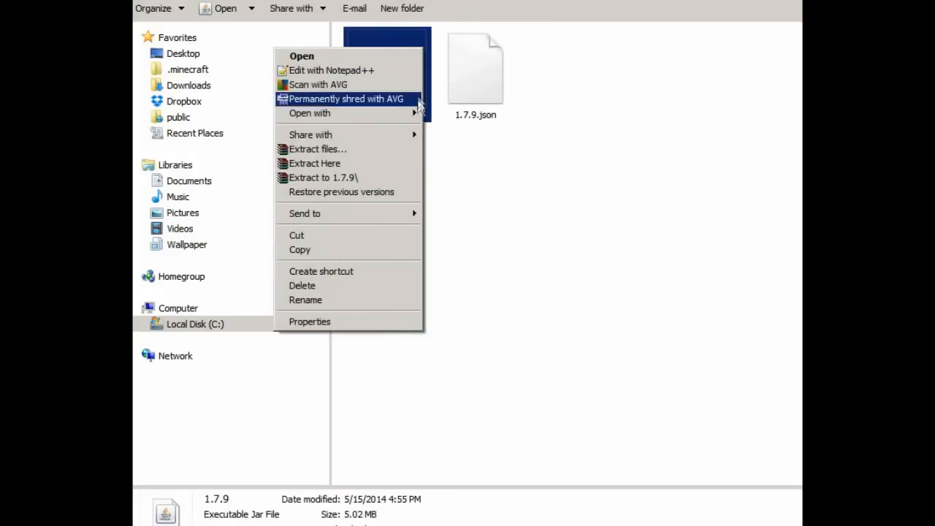
mouse_move(415, 115)
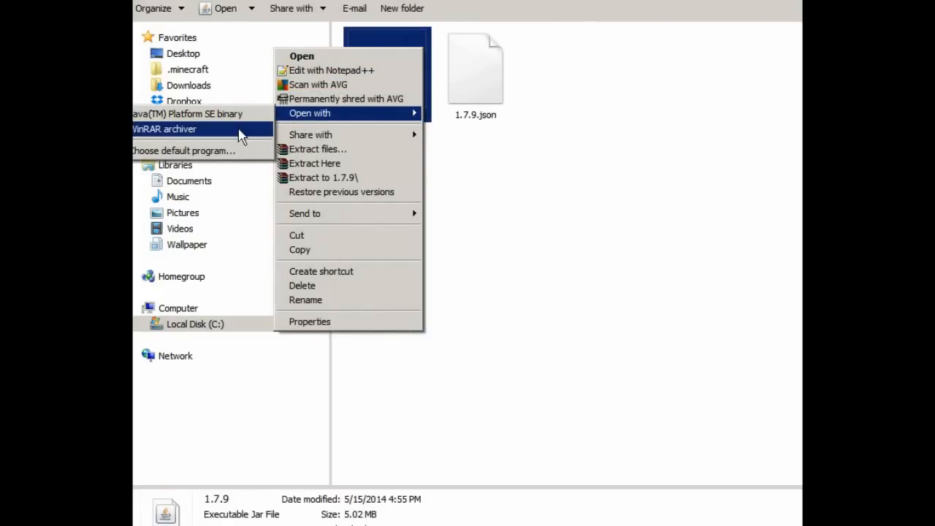
click(239, 133)
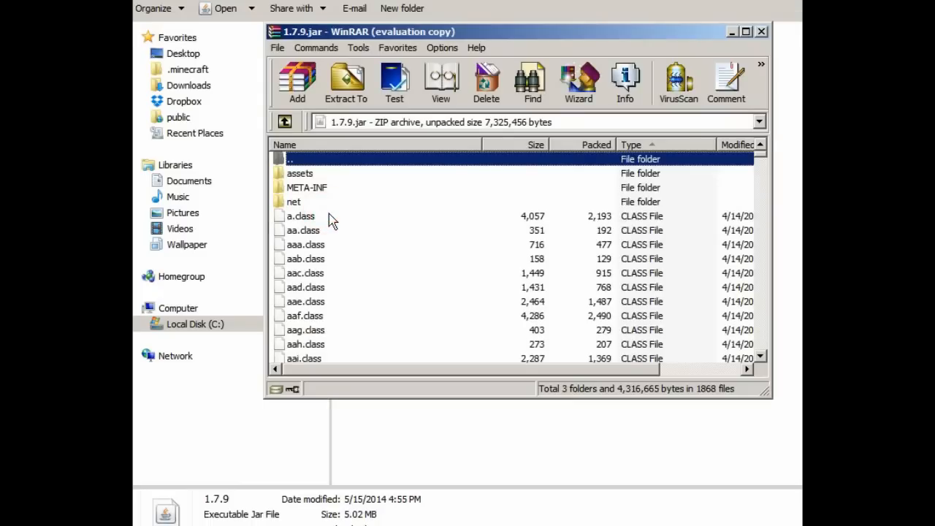
click(730, 32)
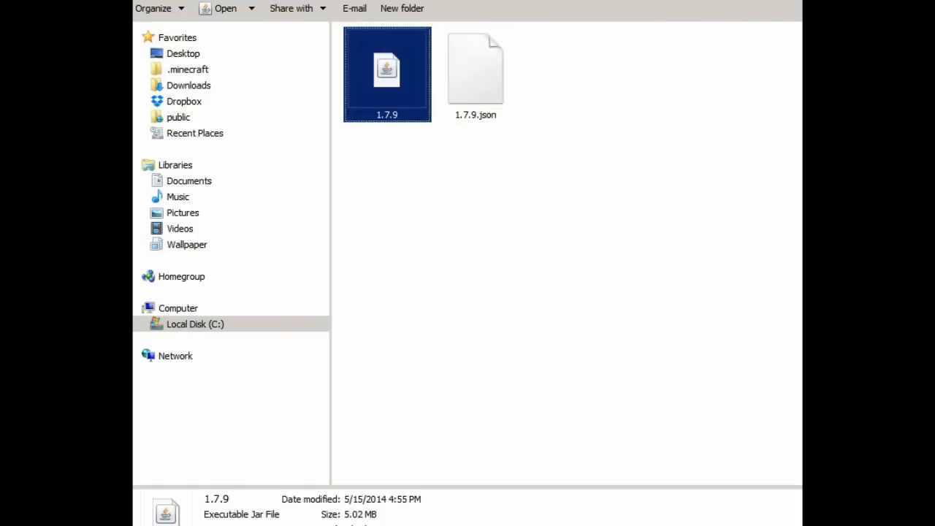
Step: Back in .minecraft, enter resourcepacks and add a new folder named yourcustomresourcepackfolder
key(BackSpace)
key(BackSpace)
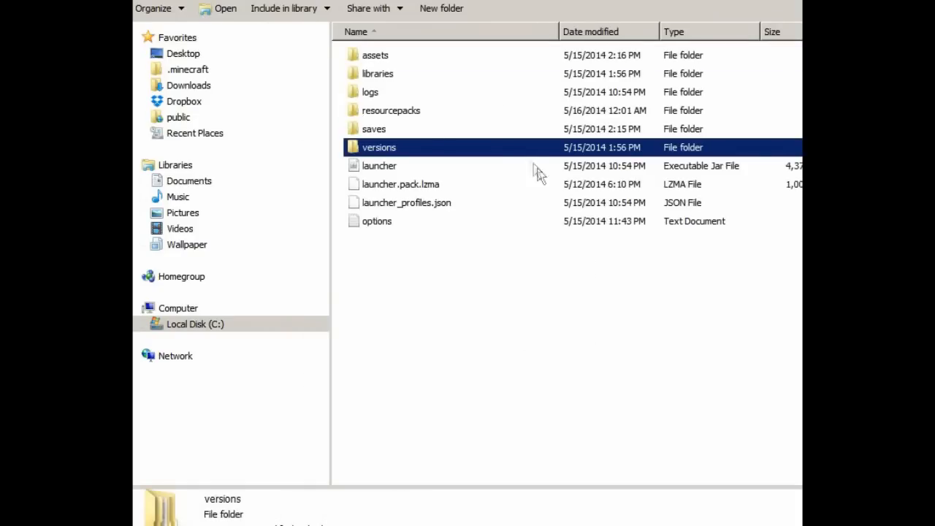
click(431, 120)
double_click(517, 102)
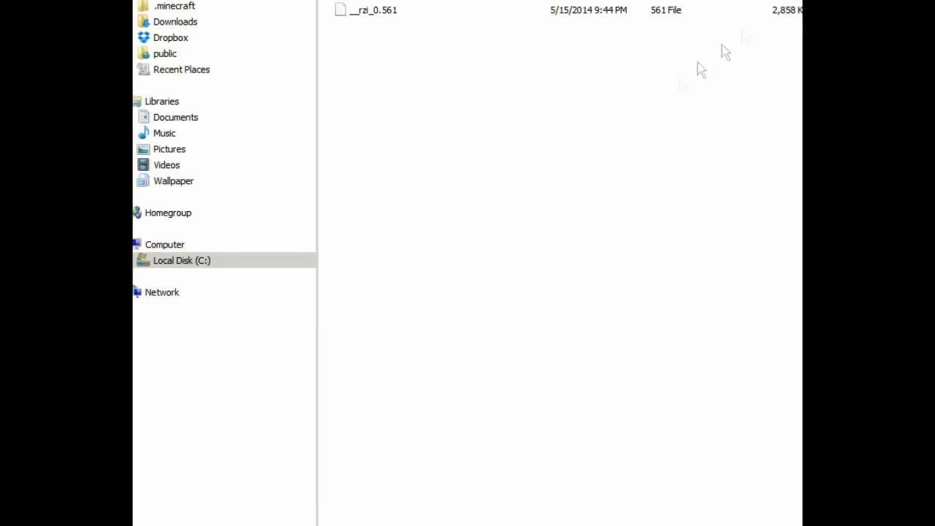
right_click(488, 185)
mouse_move(429, 359)
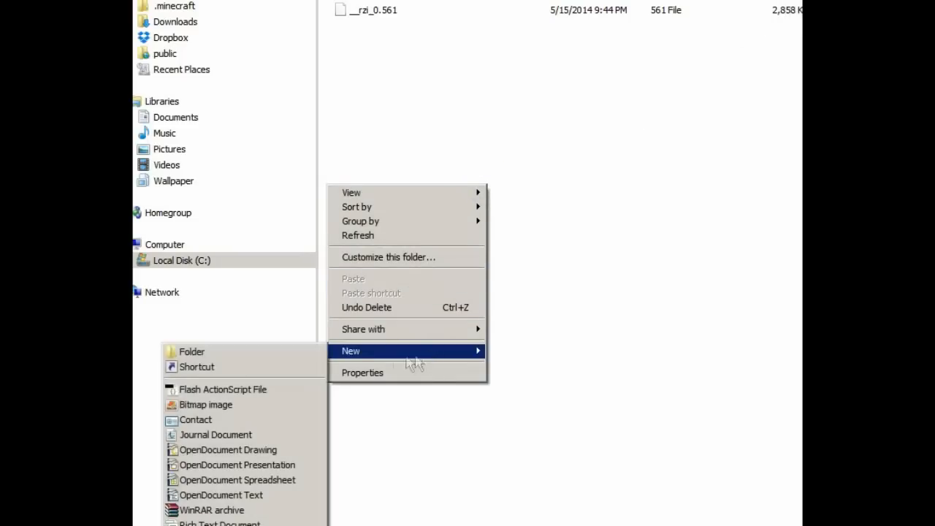
click(313, 353)
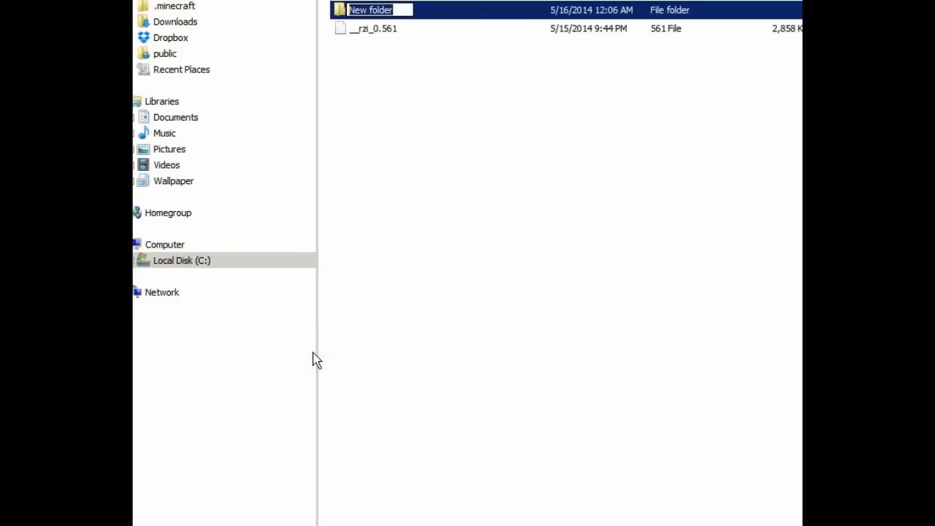
text(yourcustomresourcepackfo)
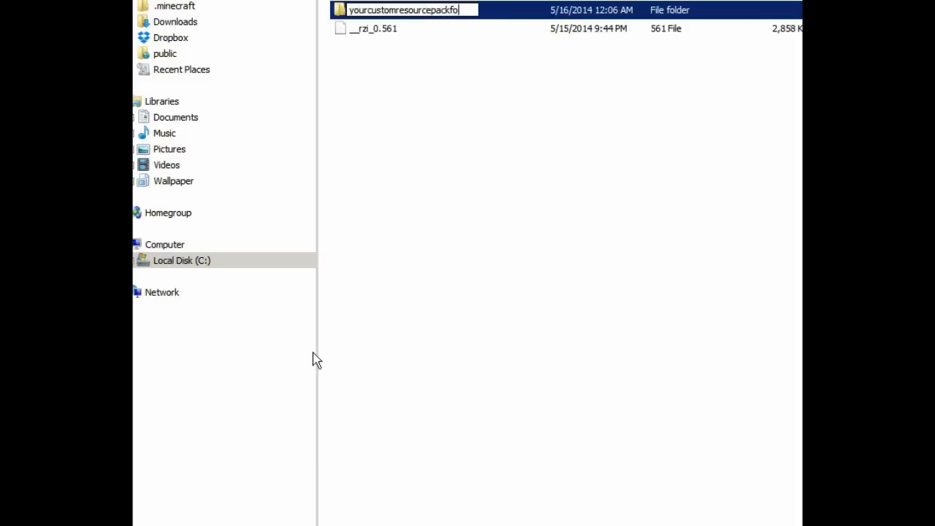
text(lder)
key(Return)
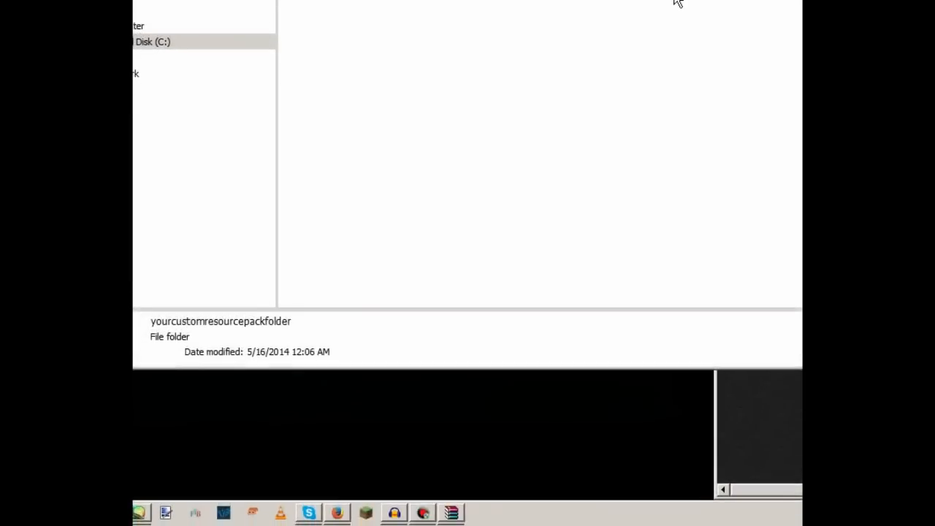
Step: Drag the assets folder and pack.png from the 1.7.9 jar into yourcustomresourcepackfolder
click(452, 515)
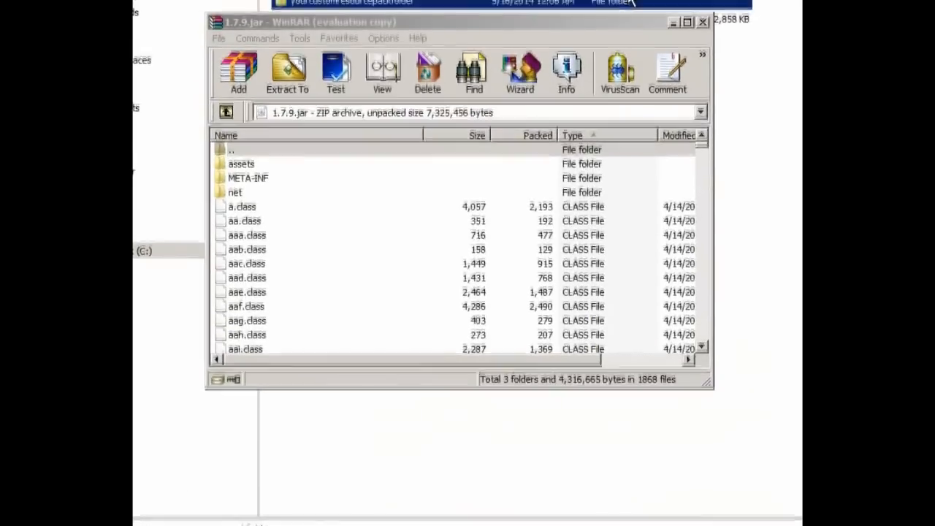
click(250, 168)
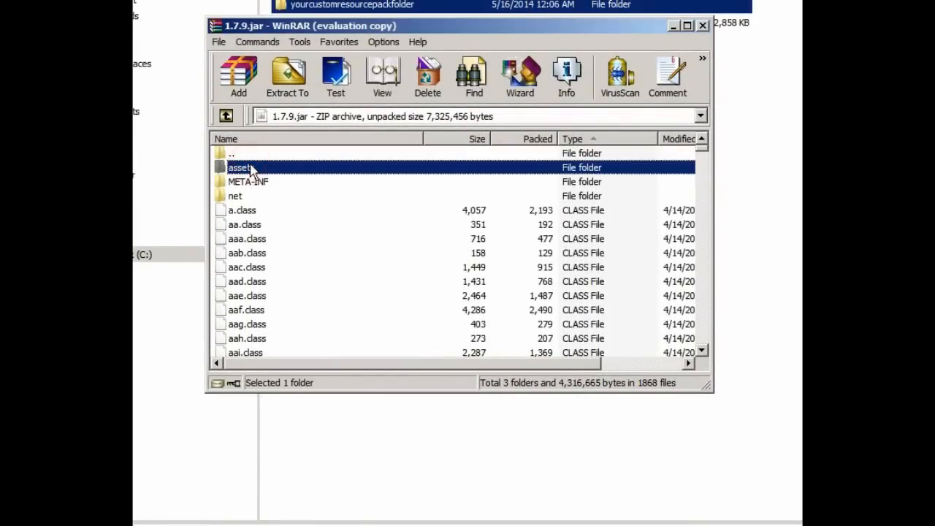
drag(248, 173, 341, 7)
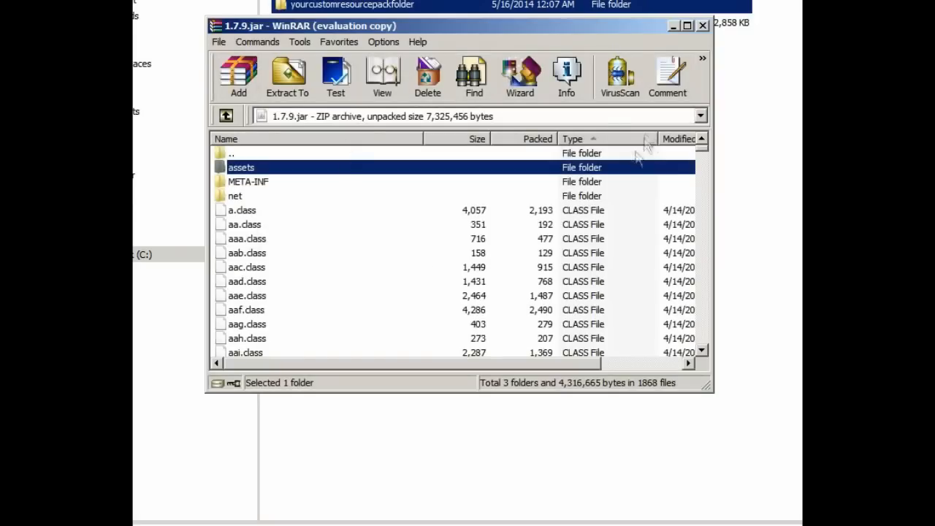
click(605, 140)
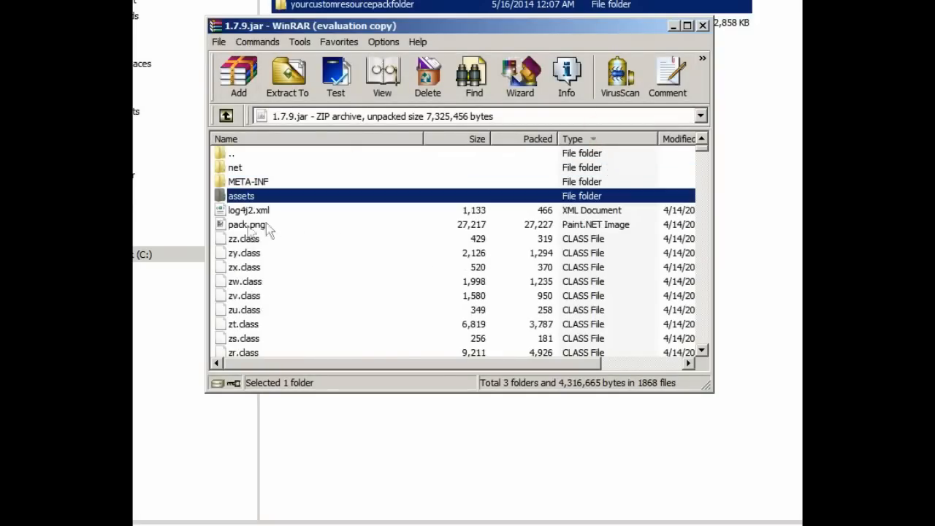
click(242, 226)
drag(241, 226, 381, 11)
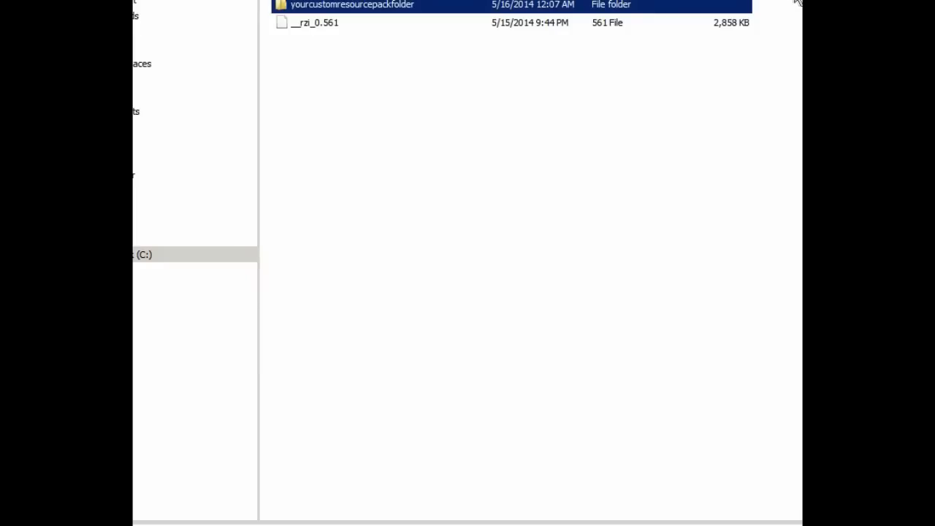
Step: In yourcustomresourcepackfolder, create a text document with the pack JSON and description 'This can be whatever!'
double_click(373, 11)
right_click(420, 110)
mouse_move(550, 280)
click(278, 517)
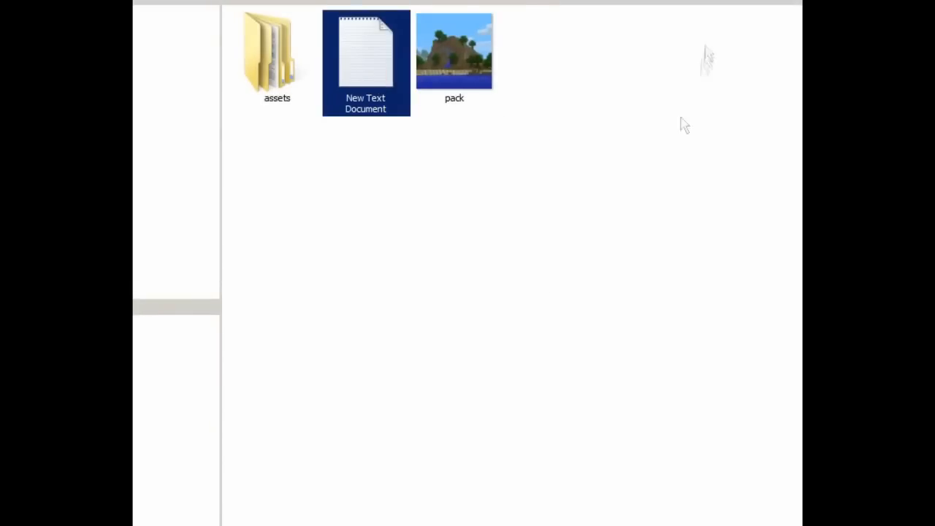
key(Return)
text({    "pack":{       "pack_format":1,       "description":"My Resource Pack"    } })
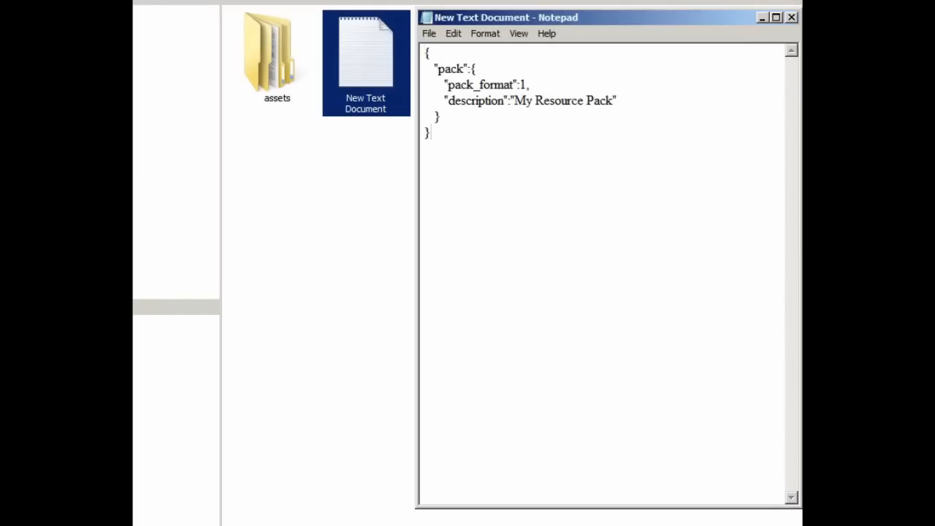
drag(514, 101, 612, 102)
text(This can be w)
Step: Save the file as pack.mcmeta with the file type set to All Files
key(ctrl+s)
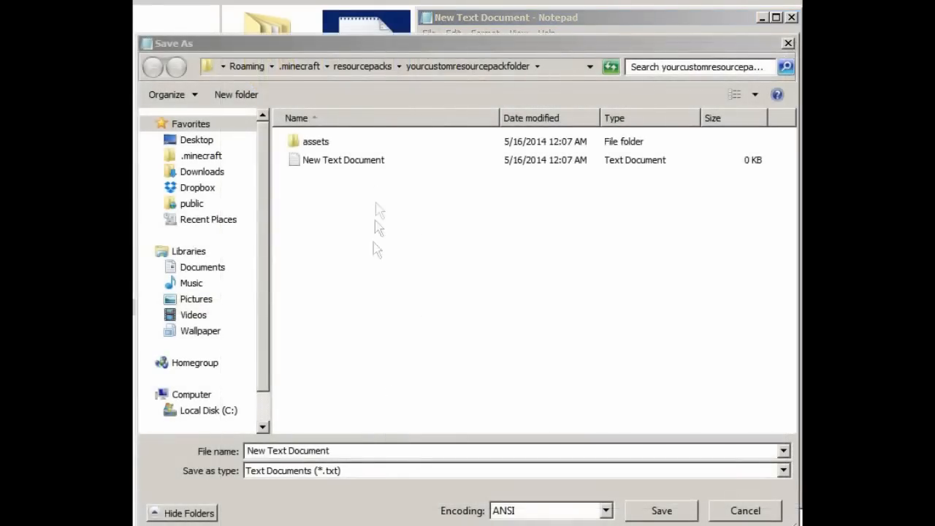
click(783, 471)
click(397, 496)
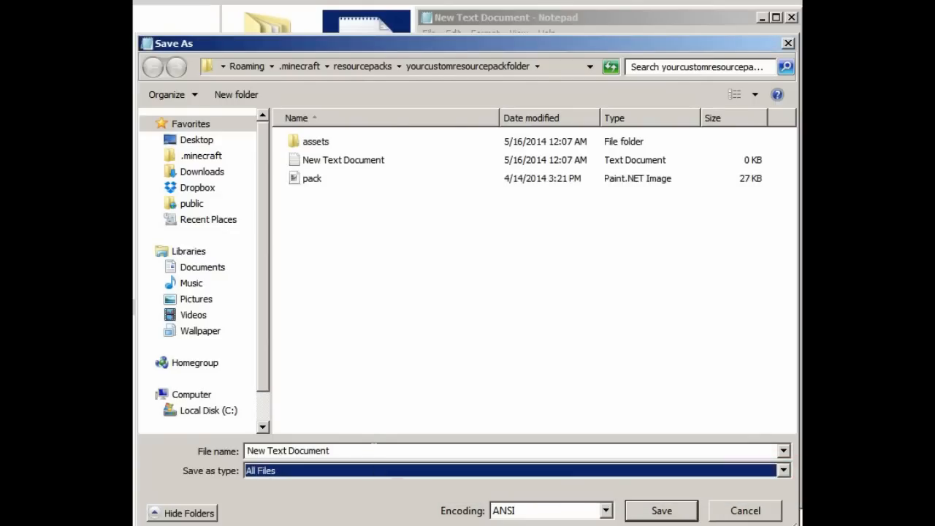
drag(247, 451, 371, 449)
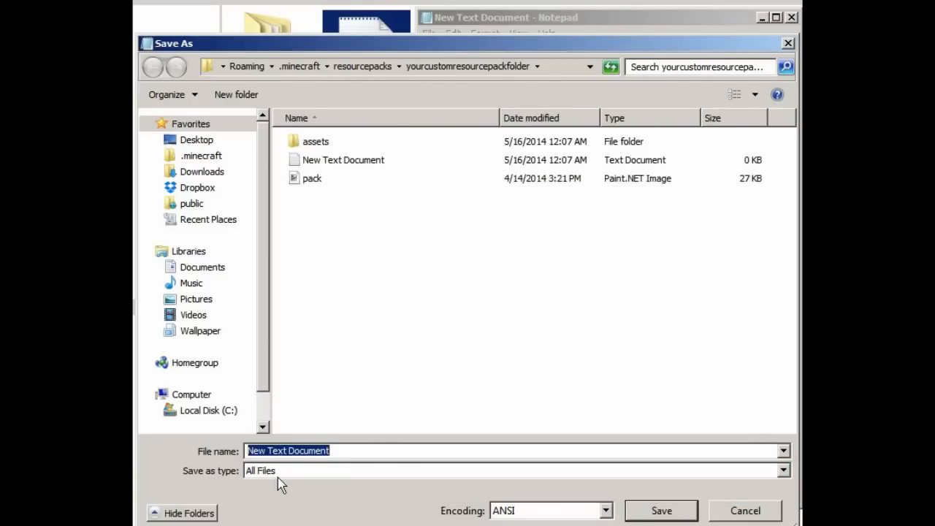
text(pack.mcmeta)
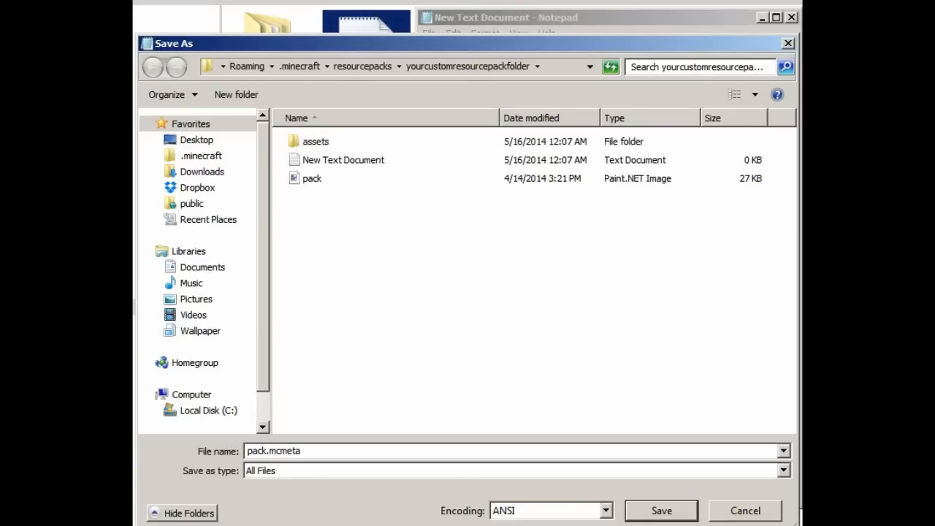
click(661, 511)
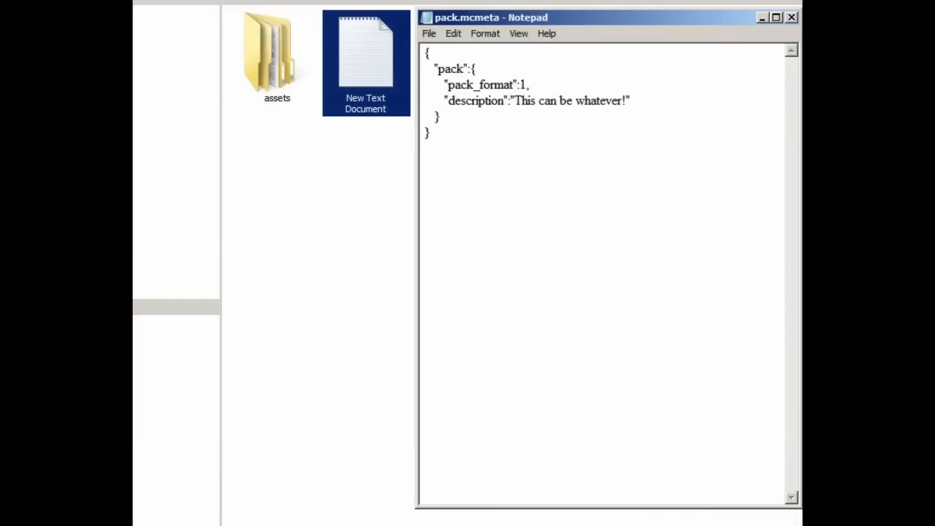
Step: Close Notepad, check the custom pack in Minecraft's Options > Resource Packs, then minimize Minecraft
click(791, 17)
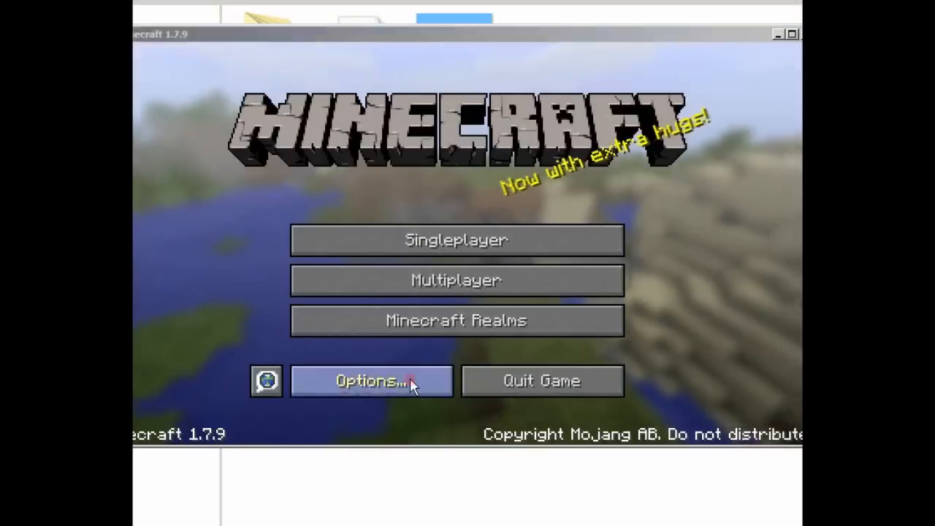
click(410, 382)
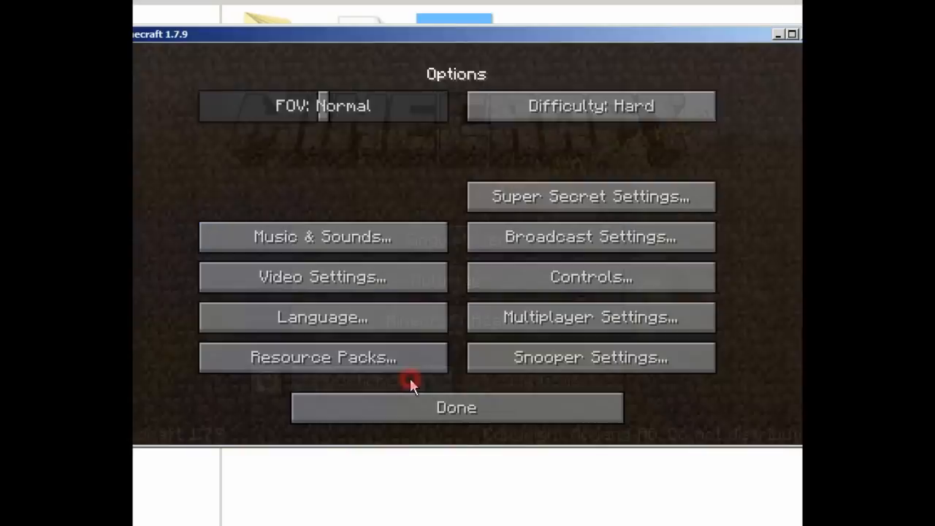
click(358, 369)
click(149, 209)
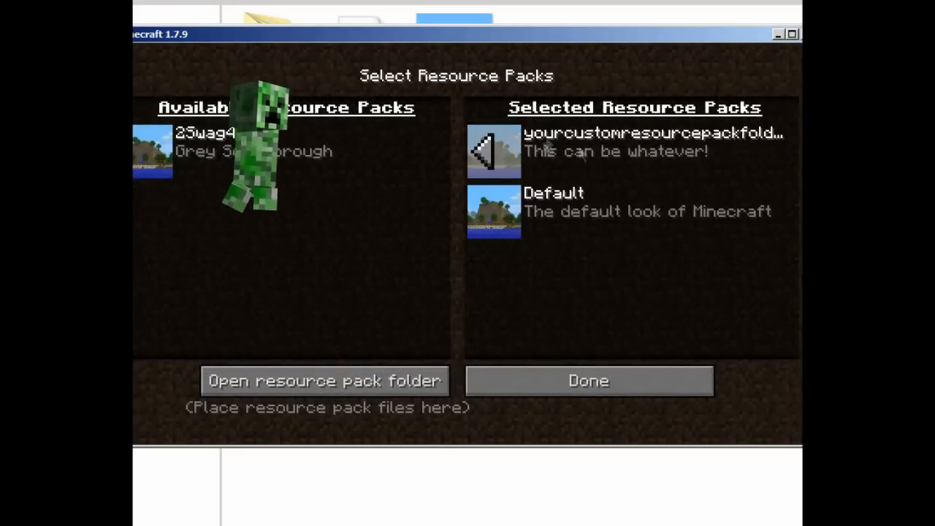
click(485, 150)
click(778, 34)
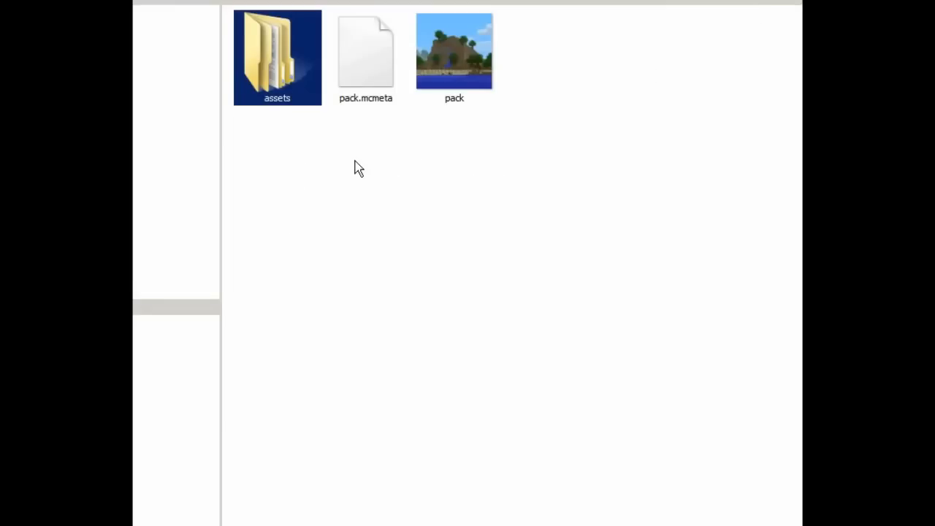
Step: Browse assets > minecraft > textures > blocks and open door_wood_upper in Paint.NET
double_click(295, 95)
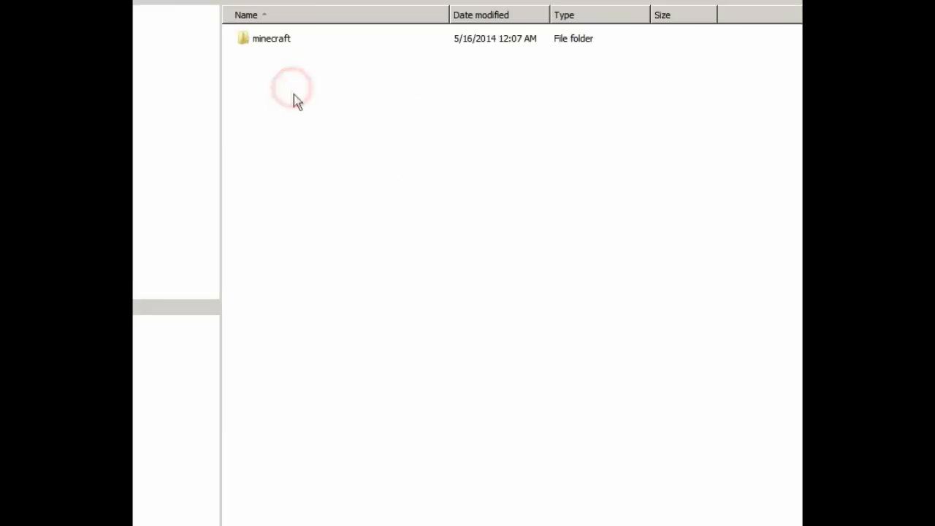
double_click(312, 42)
double_click(273, 115)
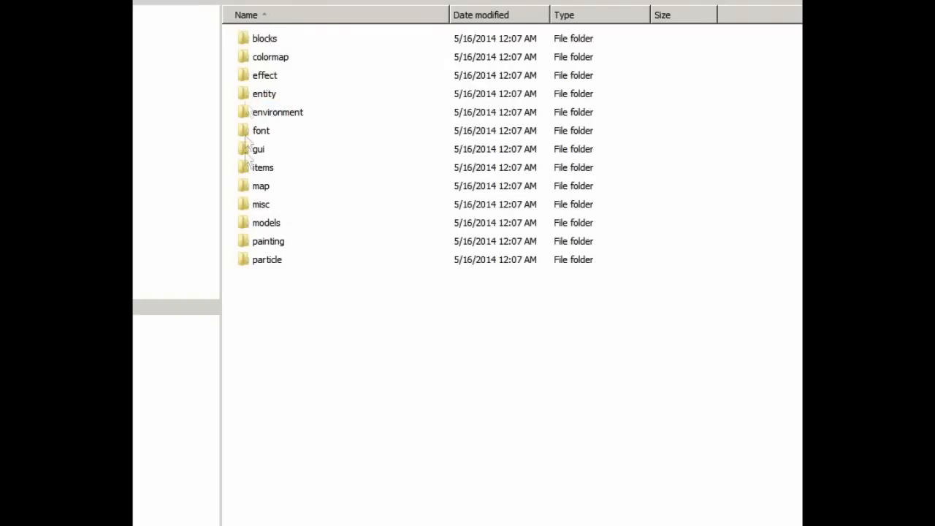
double_click(262, 45)
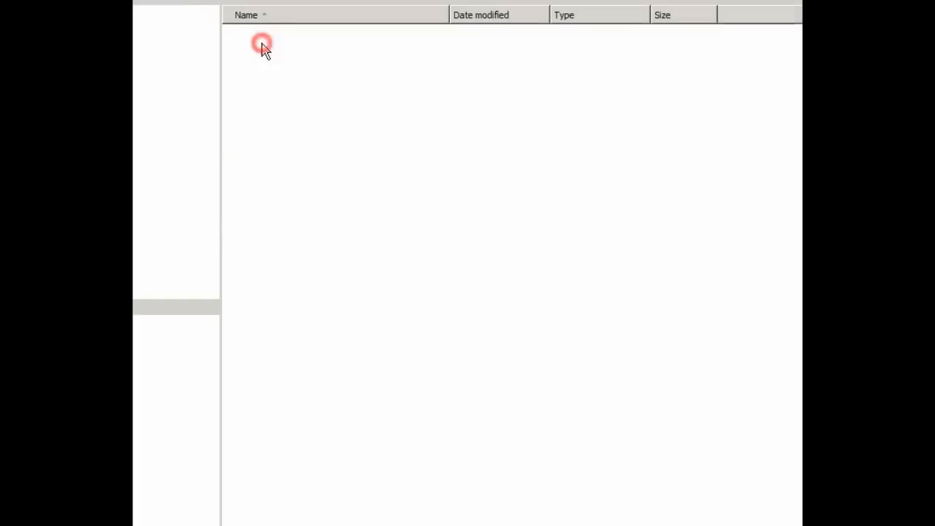
click(592, 287)
scroll(593, 286, down, 3)
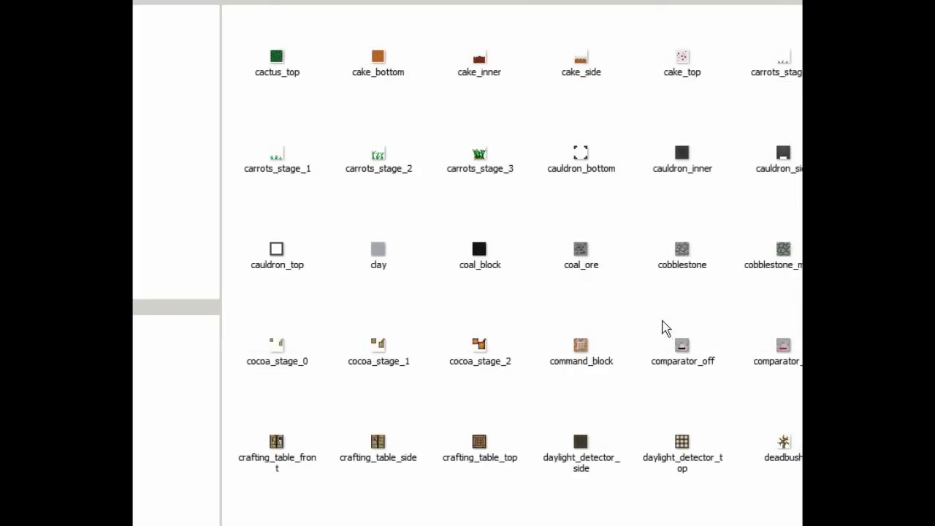
scroll(665, 329, up, 2)
scroll(665, 329, down, 8)
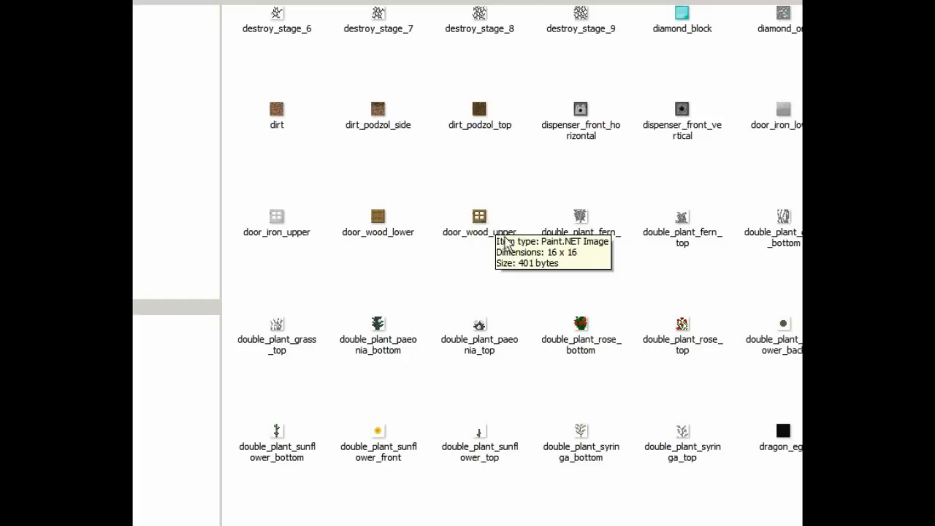
click(480, 229)
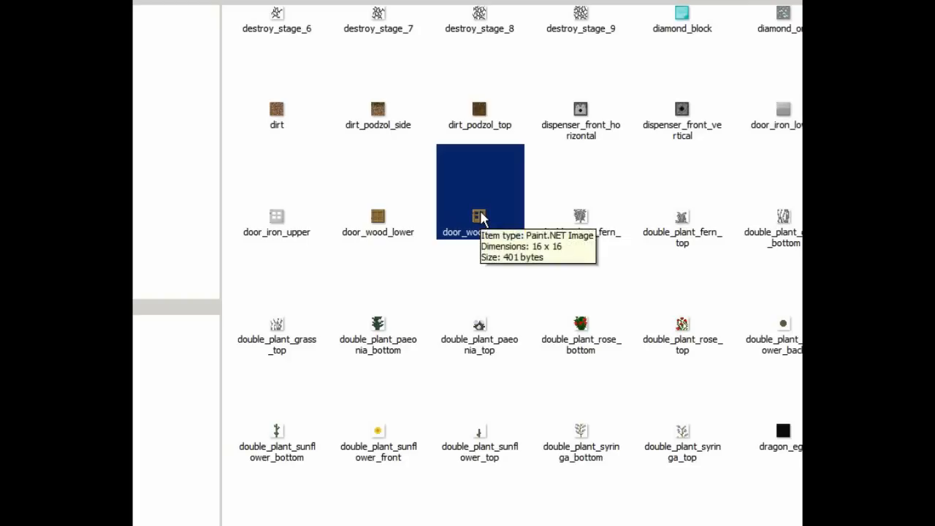
double_click(480, 220)
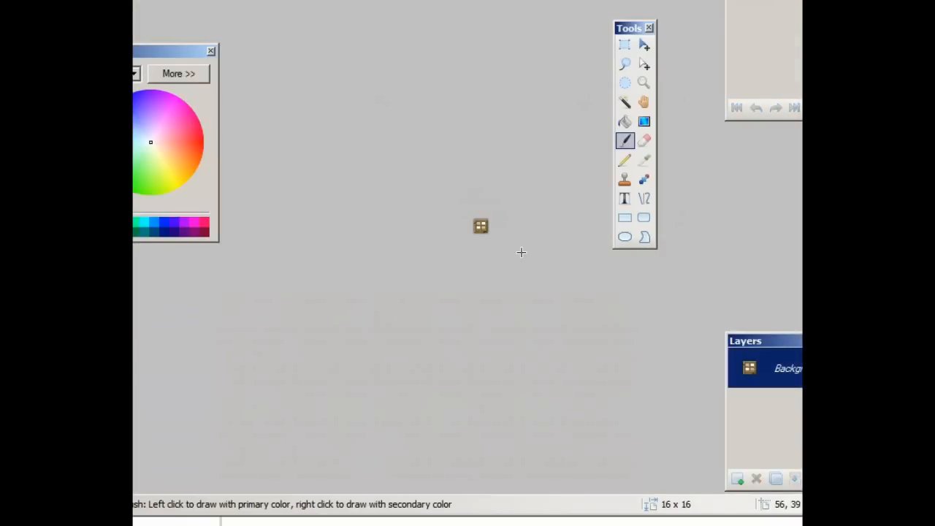
Step: Select the door's 14 x 13 pixel interior and erase it to transparency
scroll(481, 225, up, 12)
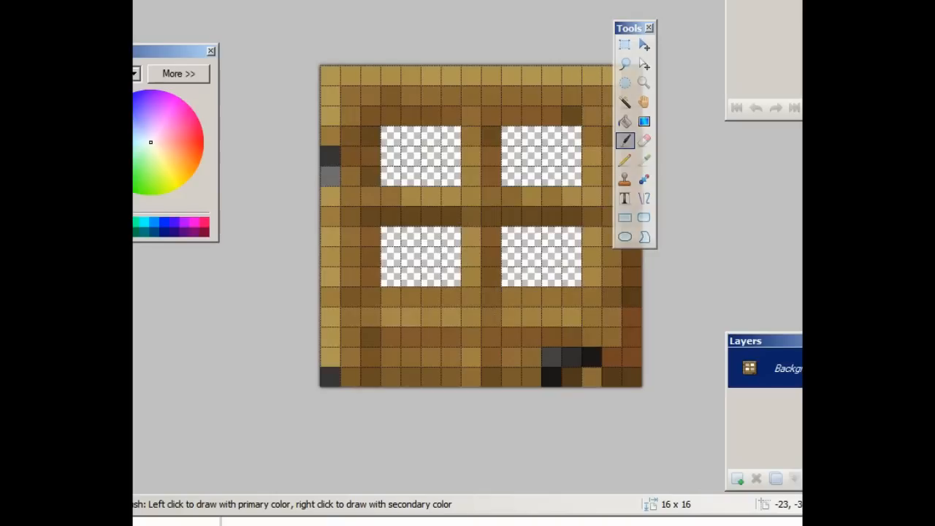
click(625, 44)
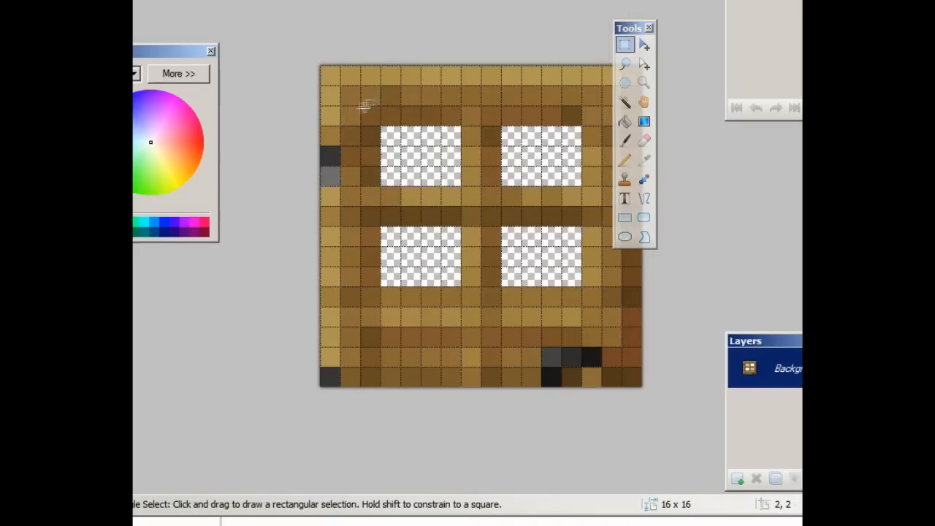
drag(350, 97, 612, 331)
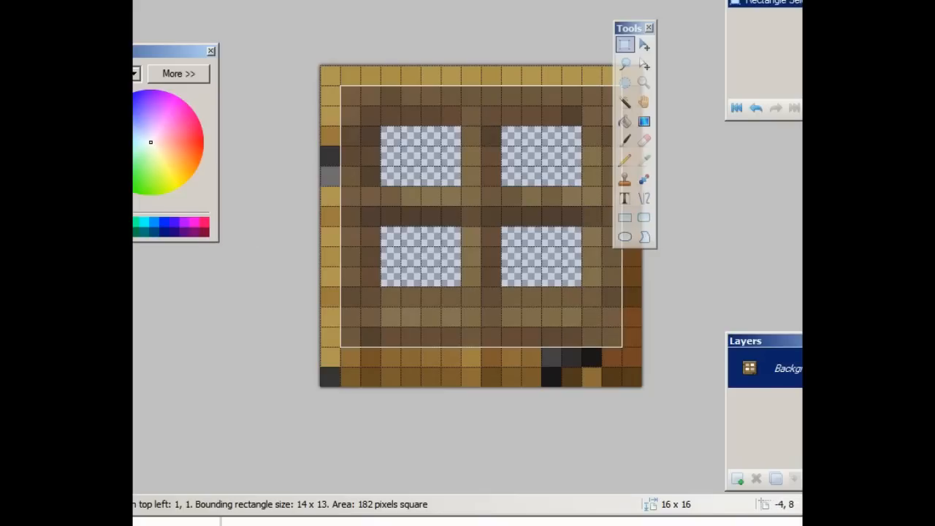
click(644, 141)
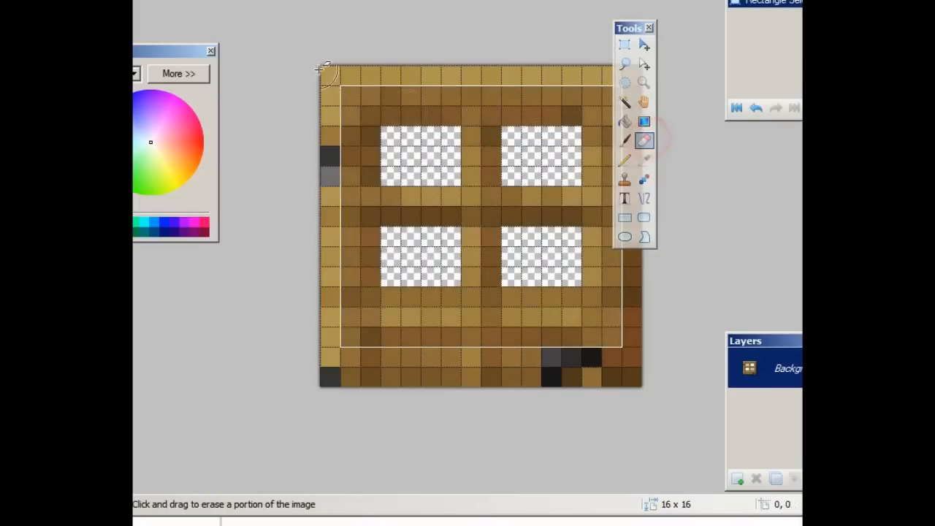
mouse_move(363, 73)
mouse_down()
mouse_move(303, 194)
mouse_move(323, 261)
mouse_move(416, 263)
mouse_move(425, 298)
mouse_move(597, 204)
mouse_move(350, 384)
mouse_move(321, 157)
mouse_move(560, 356)
mouse_move(595, 178)
mouse_up()
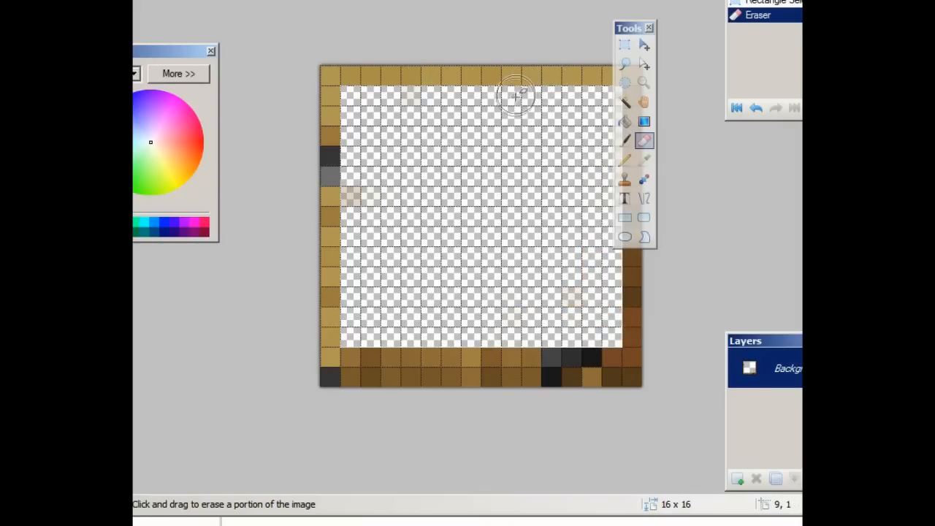
drag(427, 128, 224, 268)
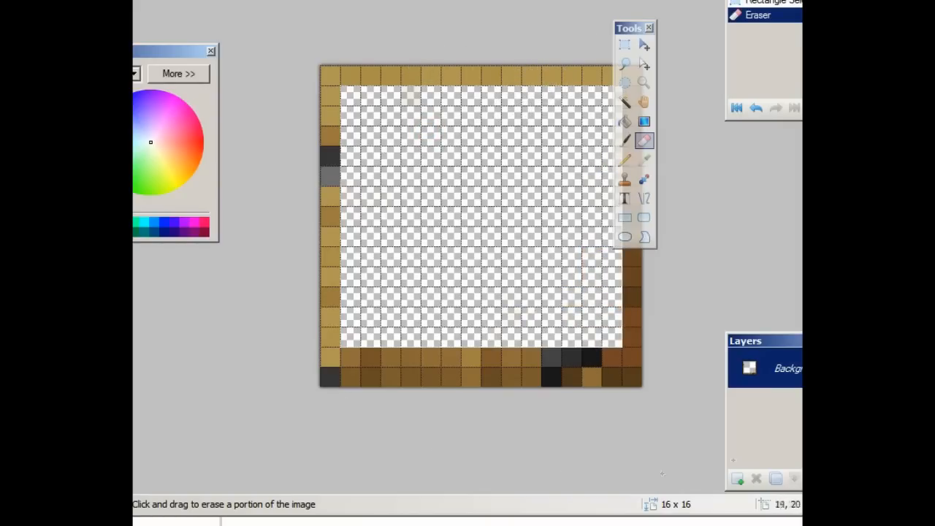
click(620, 351)
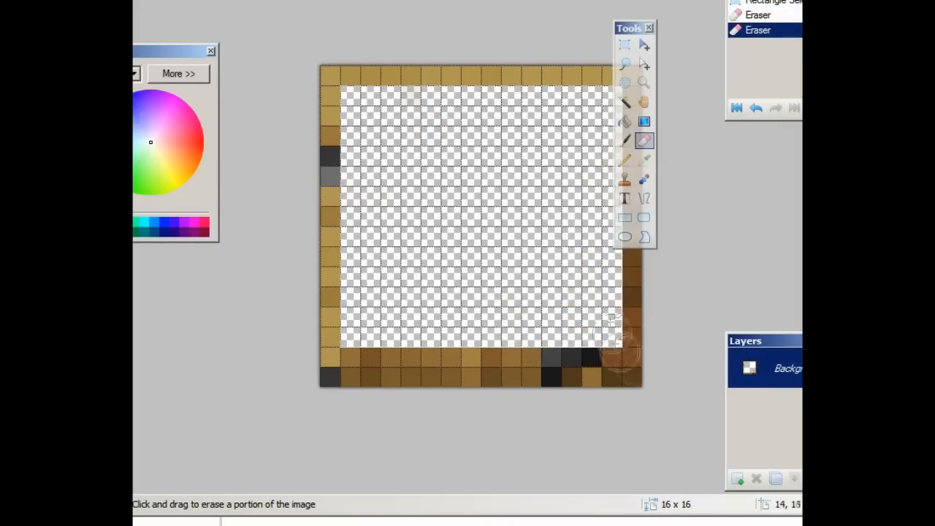
click(628, 143)
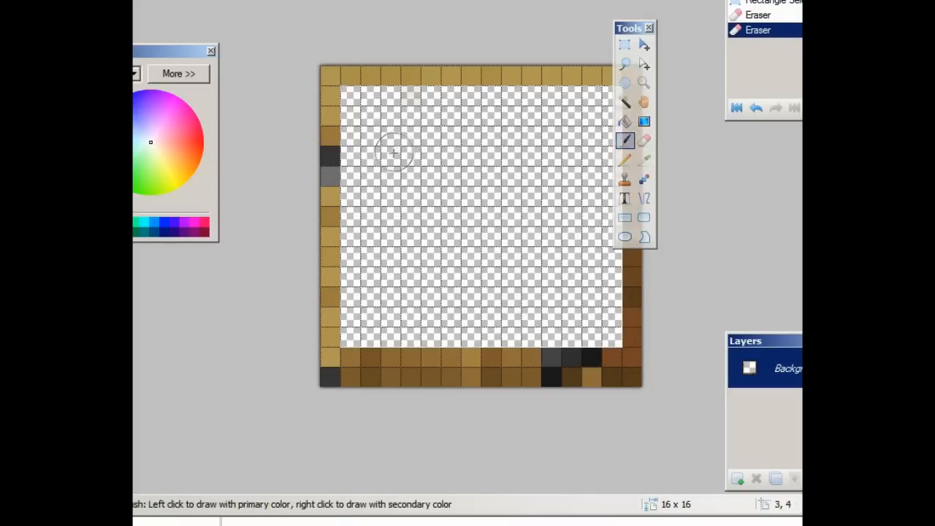
Step: Set the colour to red FF0000 at alpha 78 and bucket-fill the door's transparent centre
drag(182, 61, 243, 81)
click(261, 93)
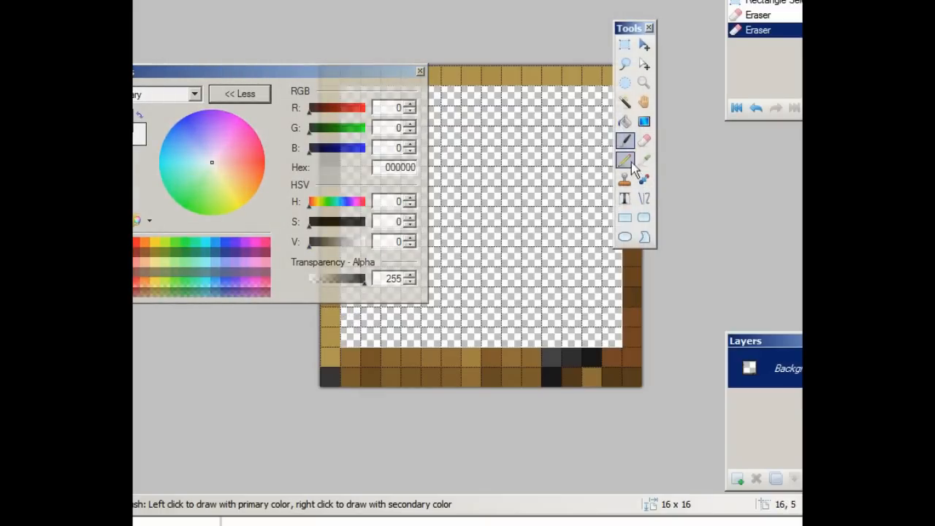
click(630, 222)
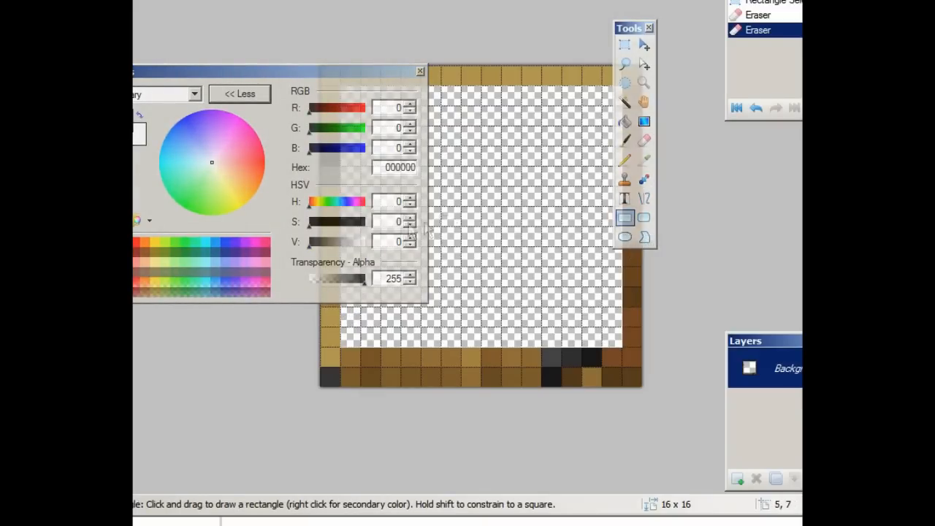
drag(359, 282, 339, 294)
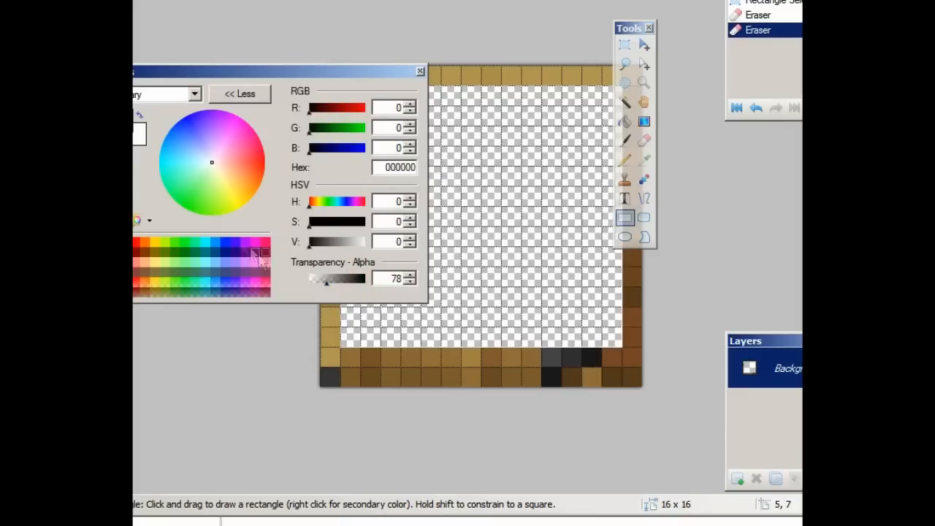
click(364, 109)
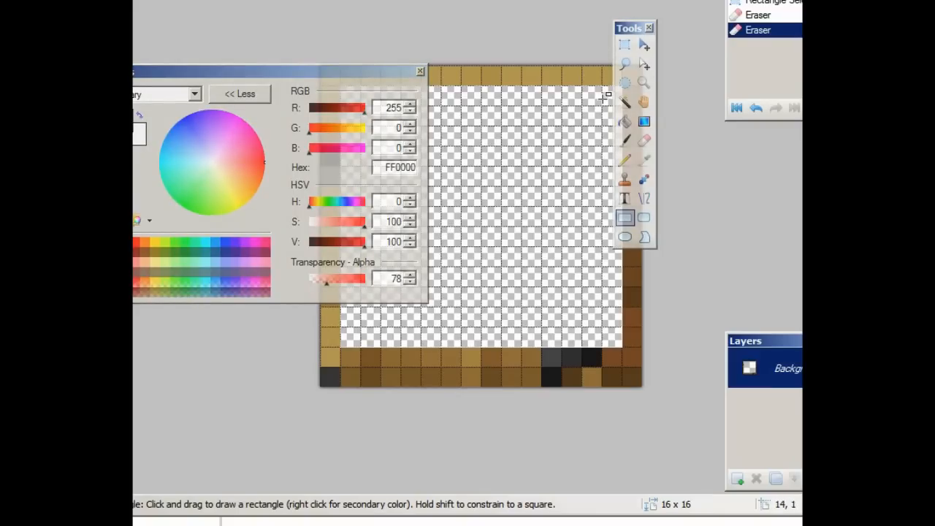
click(625, 122)
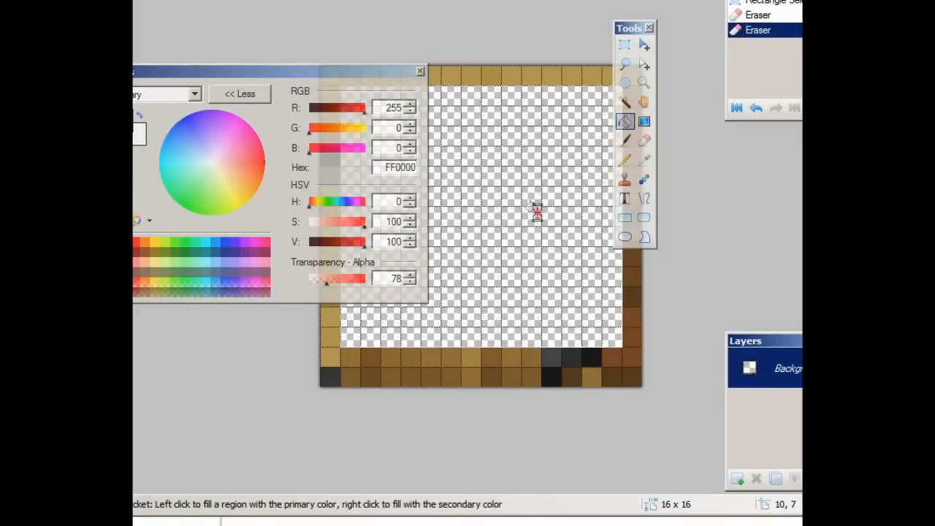
click(533, 207)
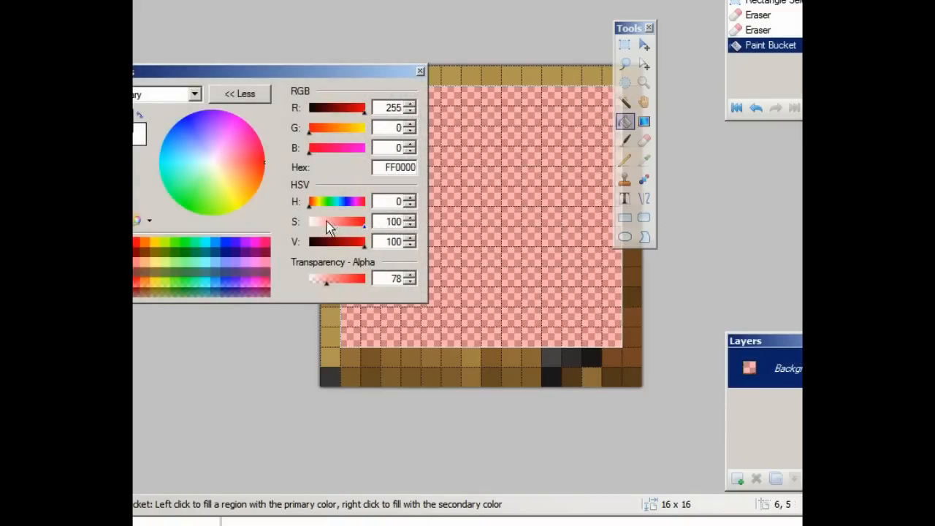
drag(327, 222, 307, 223)
click(625, 159)
drag(389, 72, 287, 83)
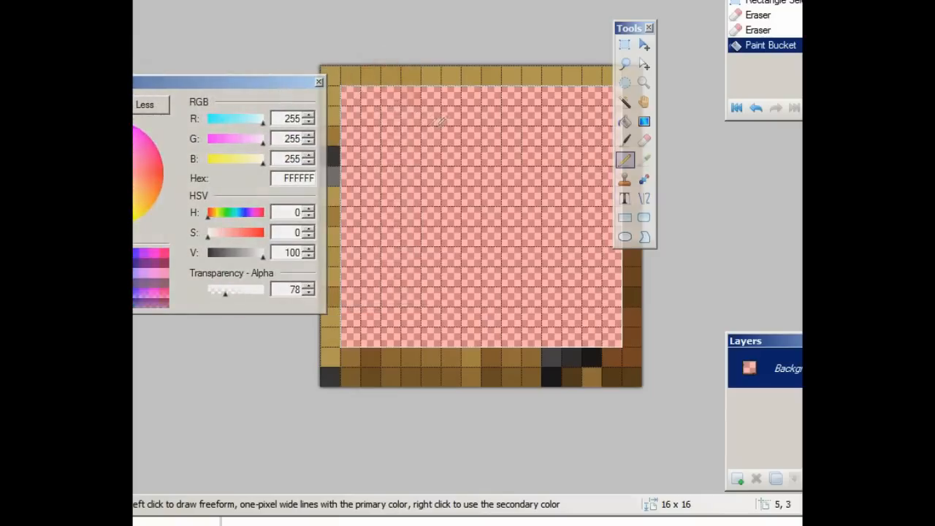
Step: Pencil diagonal white test pixels on the door window at opacities 217, 248, 132 and 74
click(370, 155)
click(390, 137)
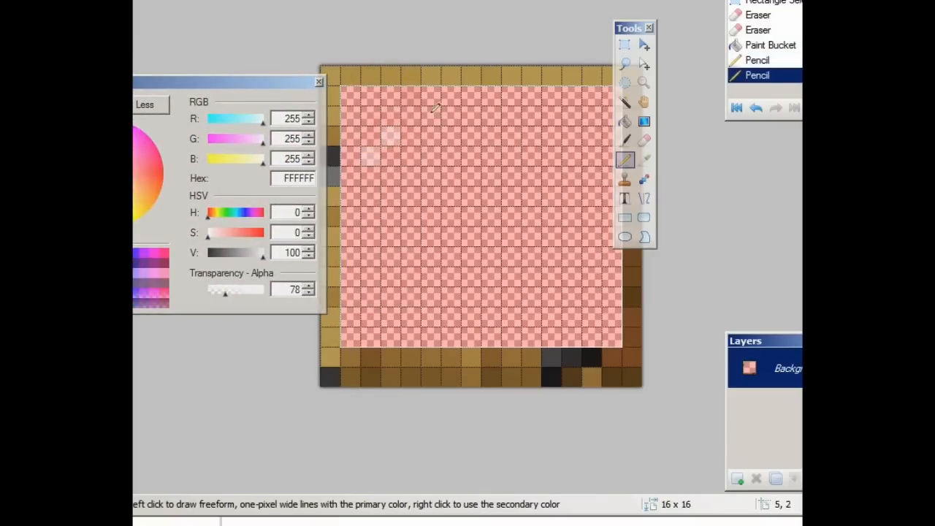
click(411, 116)
click(430, 95)
click(255, 291)
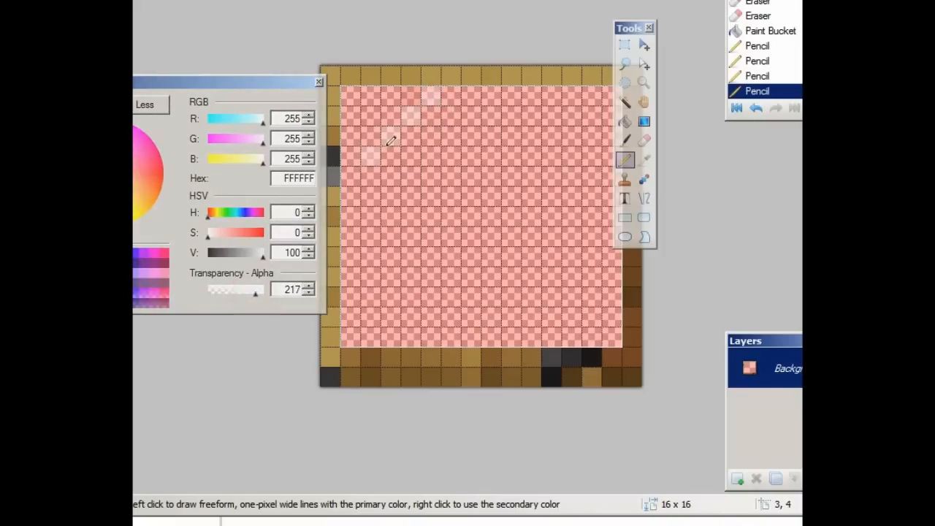
click(389, 137)
click(411, 115)
click(430, 96)
click(262, 291)
click(431, 97)
click(236, 291)
click(391, 137)
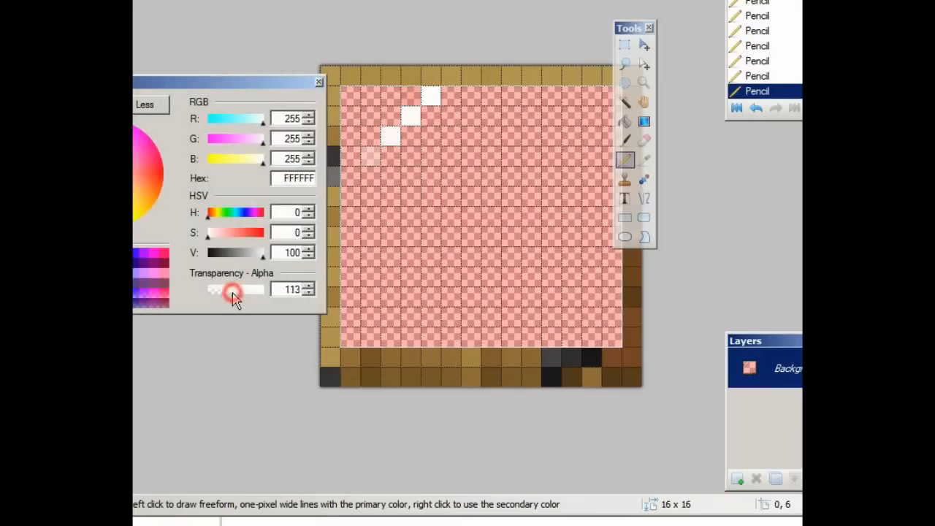
drag(233, 296, 224, 291)
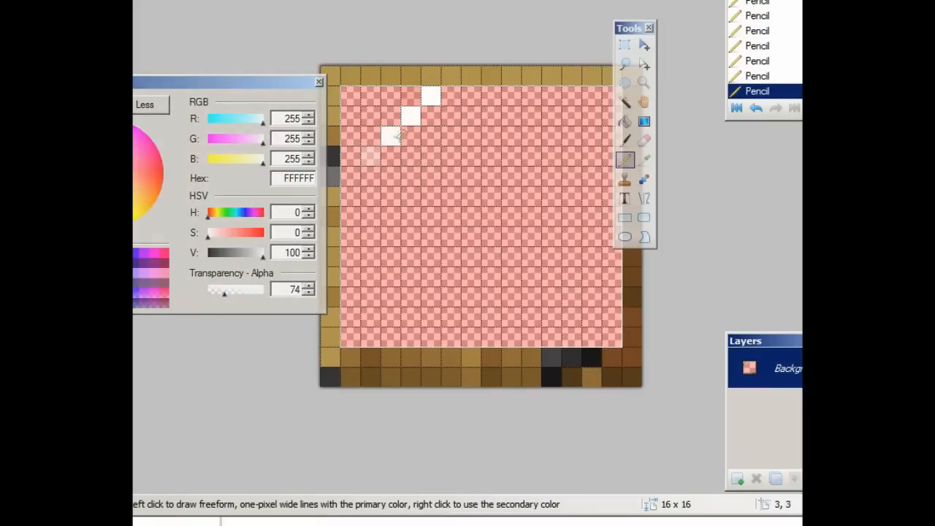
Step: Repaint a test pixel in FF0000 at opacity 35, then erase the remaining test pixels
click(259, 235)
click(391, 136)
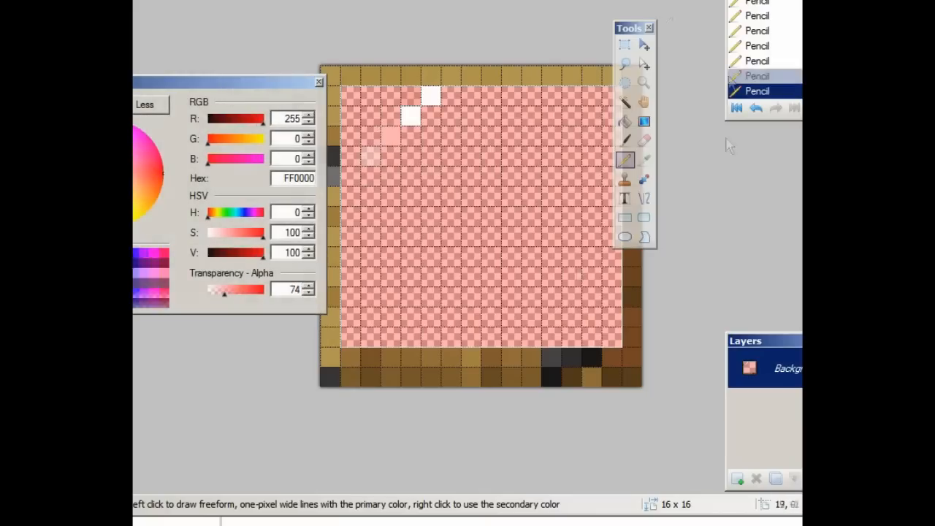
drag(224, 292, 217, 292)
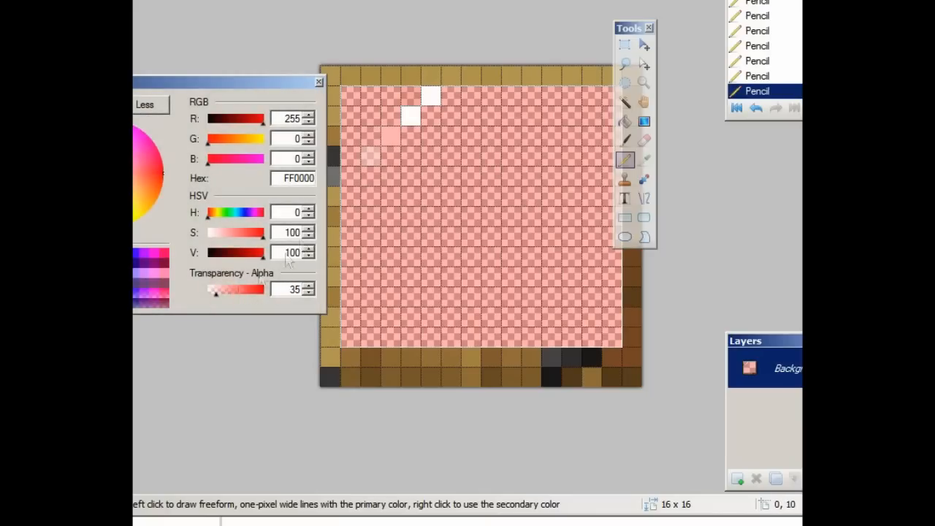
click(390, 136)
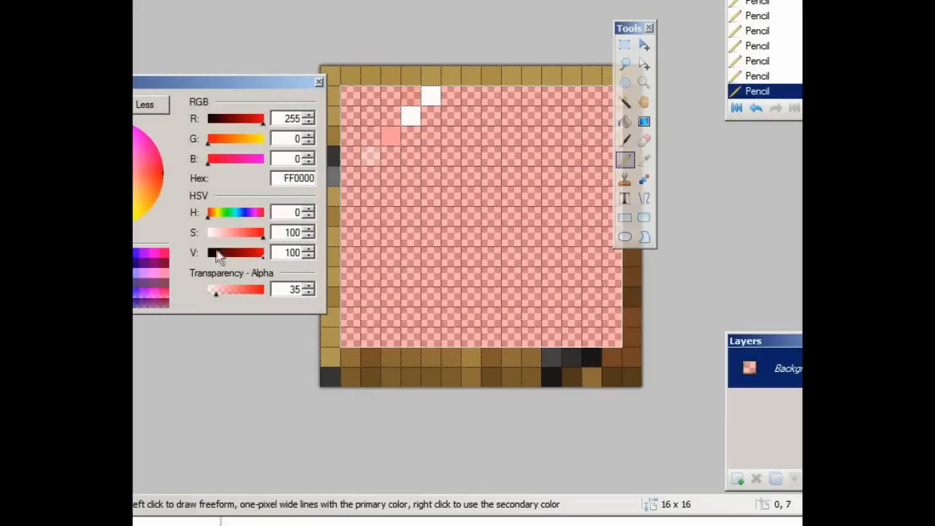
click(644, 140)
click(388, 133)
click(388, 140)
click(420, 117)
click(419, 117)
click(451, 117)
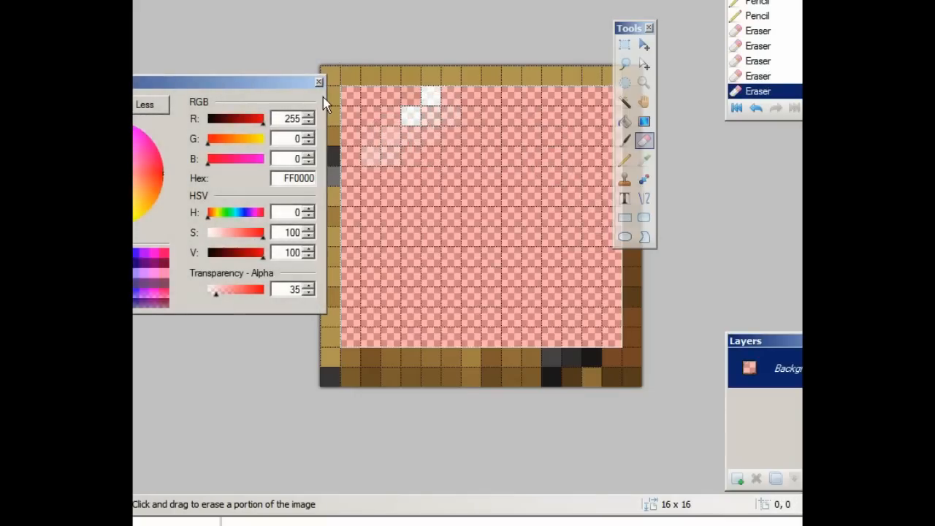
Step: Paint a red FF0000 block at alpha 89 near the top of the window area
click(227, 291)
click(624, 141)
mouse_move(411, 117)
mouse_down()
mouse_move(481, 124)
mouse_move(450, 124)
mouse_up()
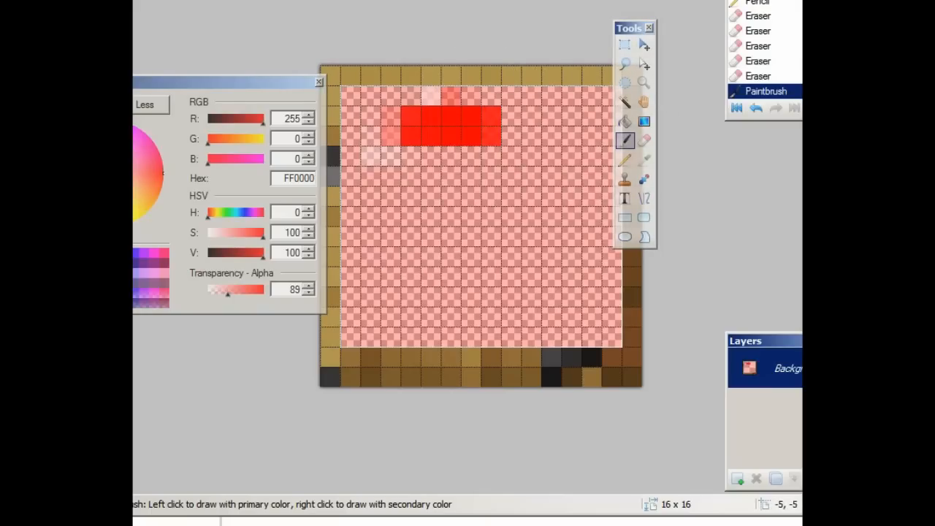
Step: Save the red-tinted door texture and bring the Minecraft Launcher window to the front
key(ctrl+s)
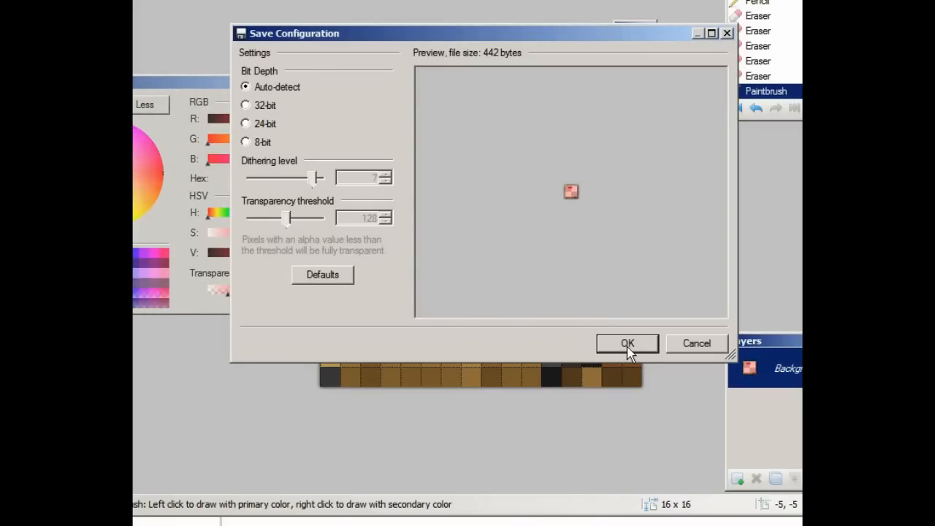
click(627, 345)
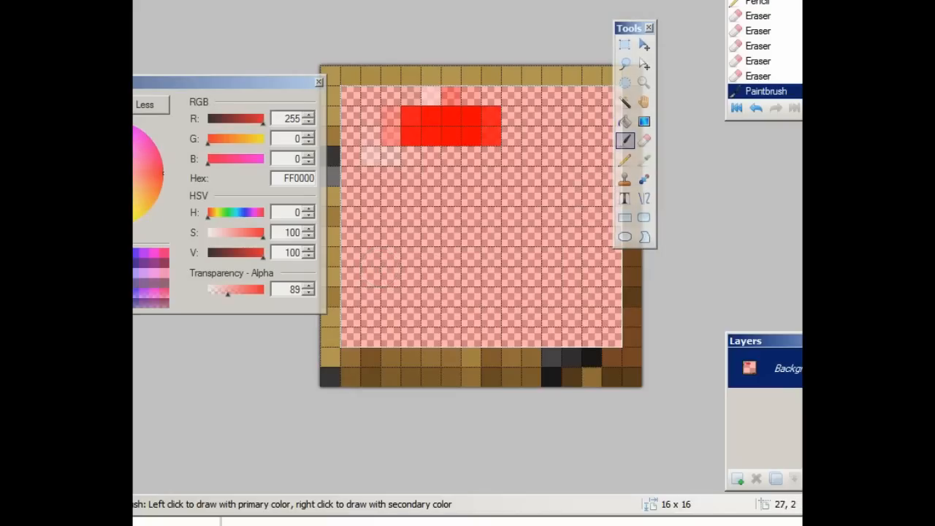
mouse_move(913, 92)
mouse_down()
mouse_move(710, 33)
mouse_move(729, 27)
mouse_up()
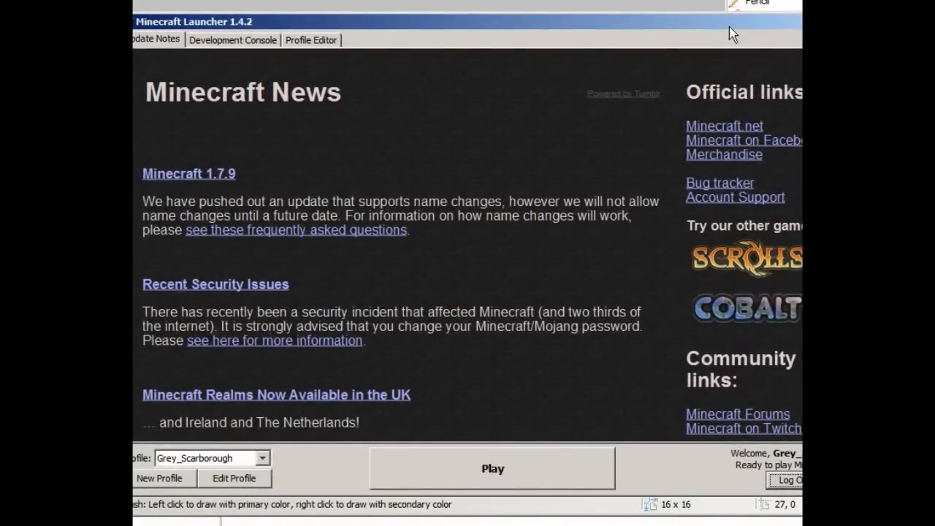
Step: Launch Minecraft from the launcher and walk forward up to the wooden door
click(492, 468)
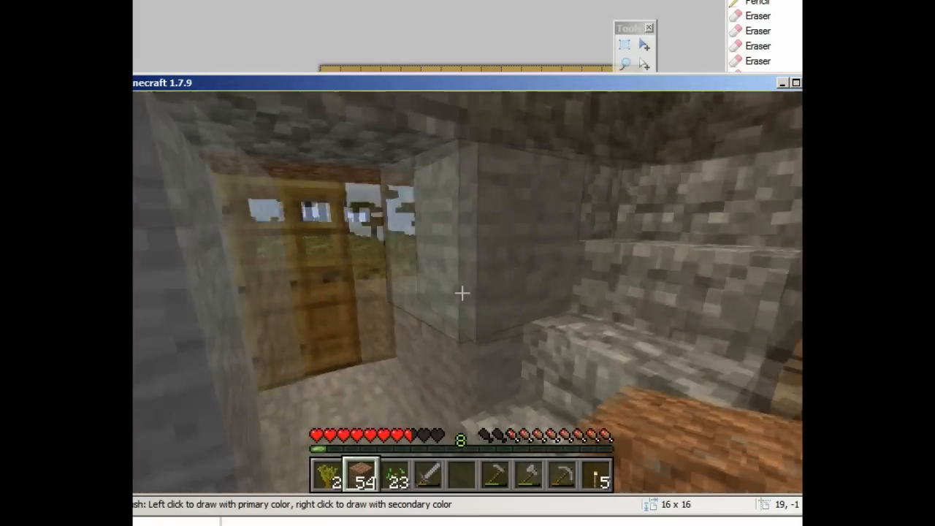
key(w)
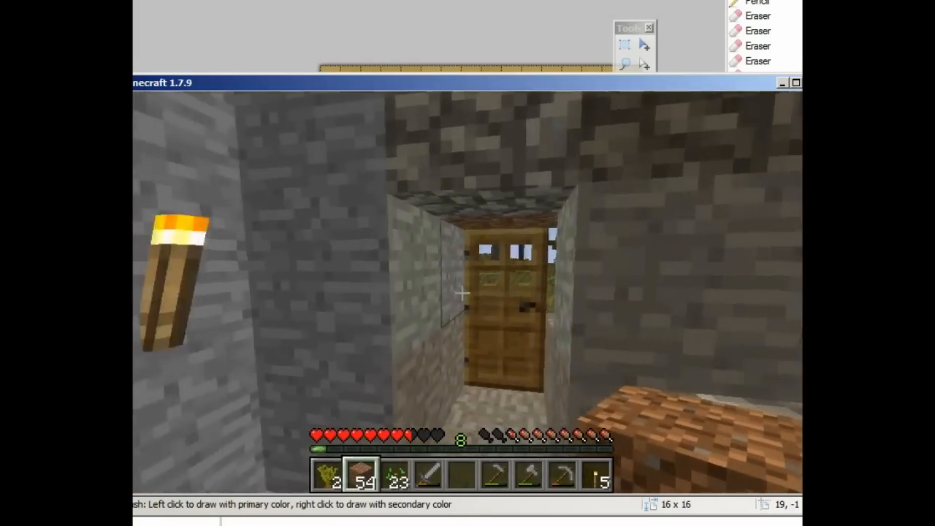
key(w)
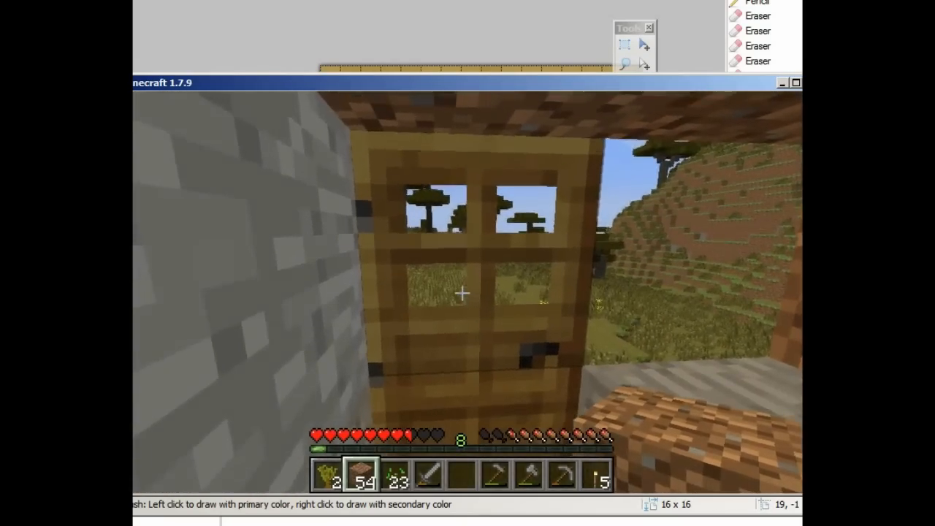
Step: Move yourcustomresourcepackfolder into the Selected resource packs and resume the game
key(Escape)
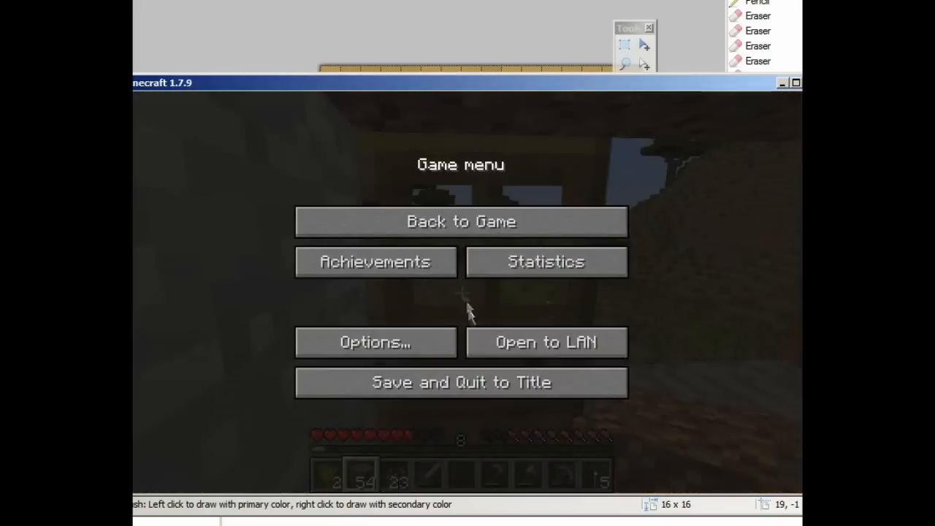
click(418, 347)
click(420, 409)
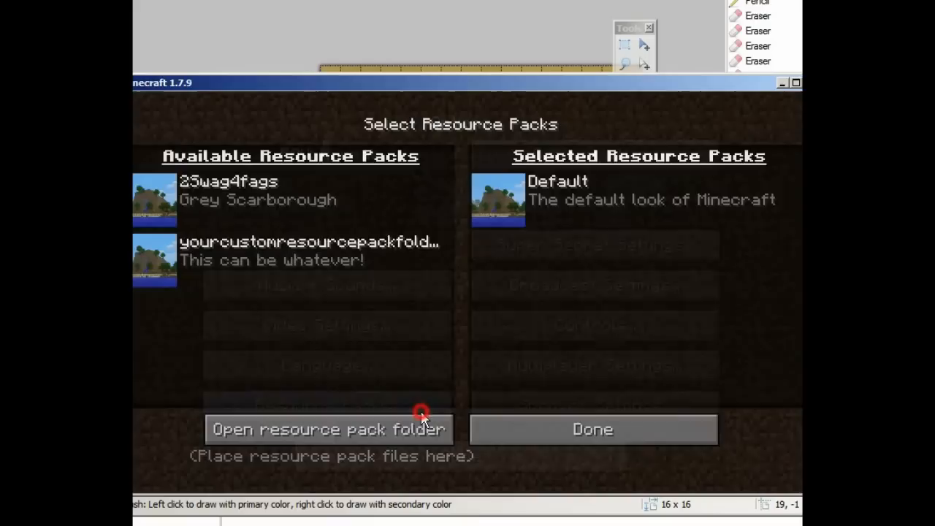
click(155, 257)
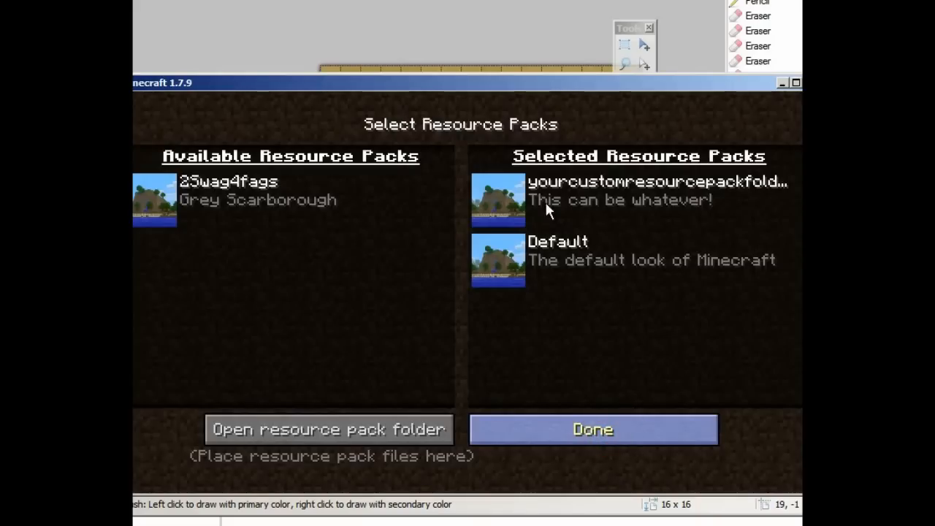
key(Escape)
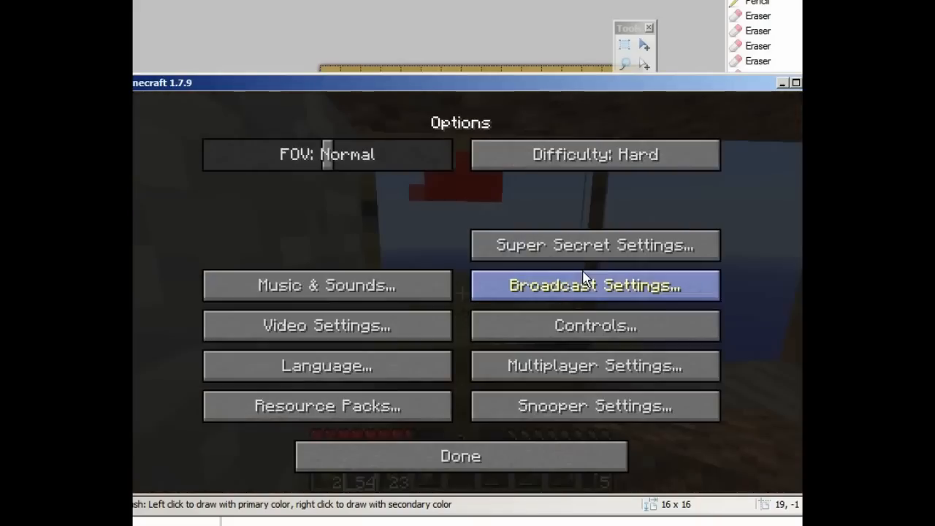
click(520, 457)
click(482, 222)
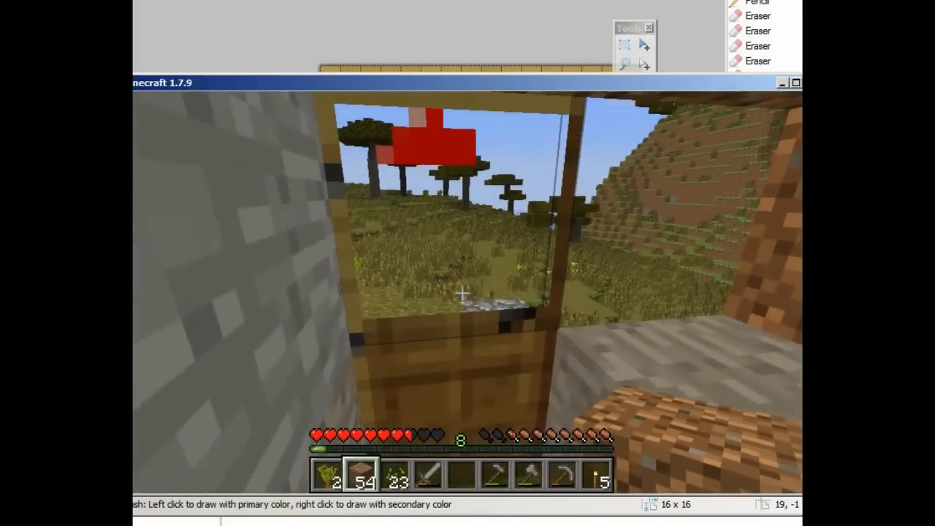
Step: Approach the retextured door and swing it open and shut several times, leaving it open
key(w)
key(s)
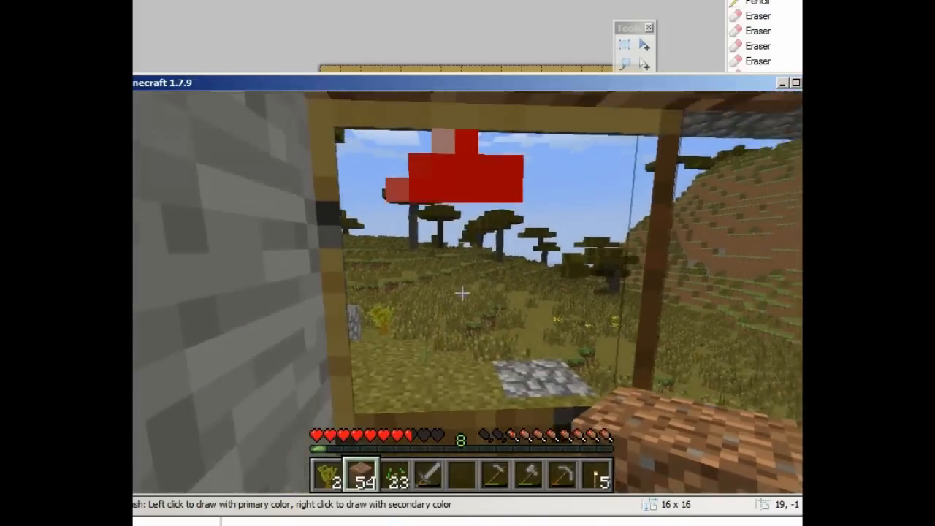
key(w)
key(s)
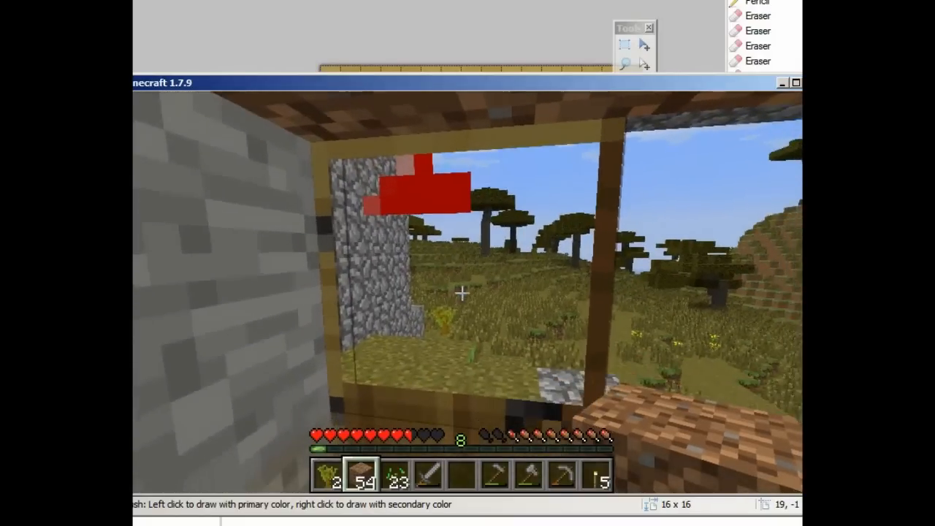
right_click(462, 293)
right_click(462, 293)
right_click(462, 293)
right_click(462, 293)
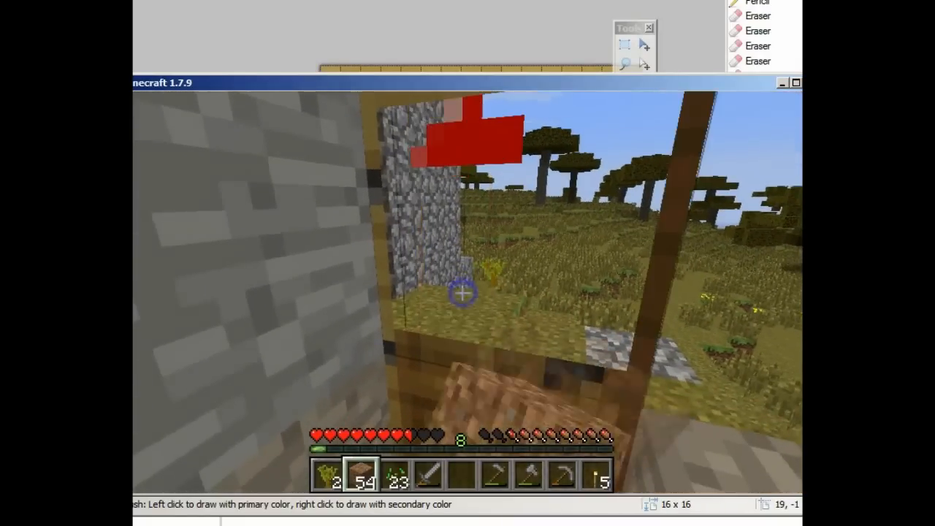
right_click(462, 293)
right_click(462, 293)
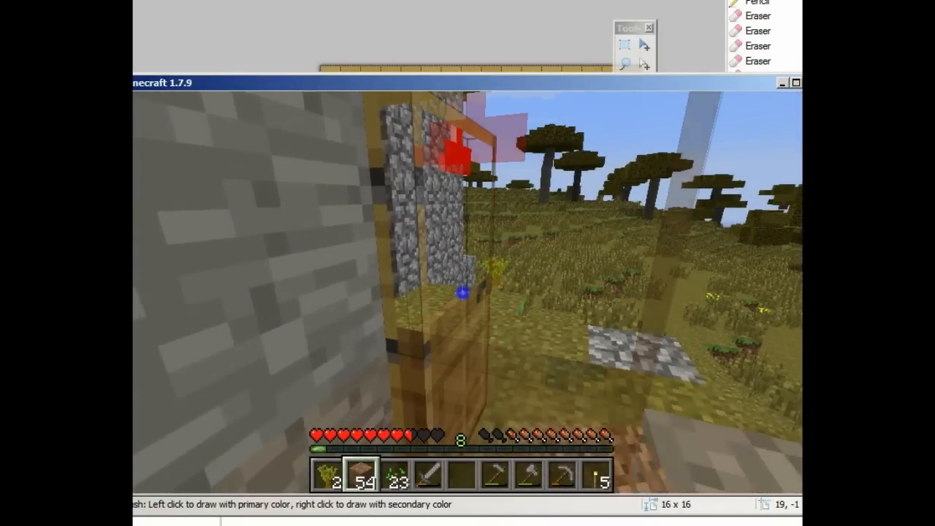
right_click(462, 293)
Step: Walk through the doorway and toggle the door again to view its closed texture up close
key(w)
key(w)
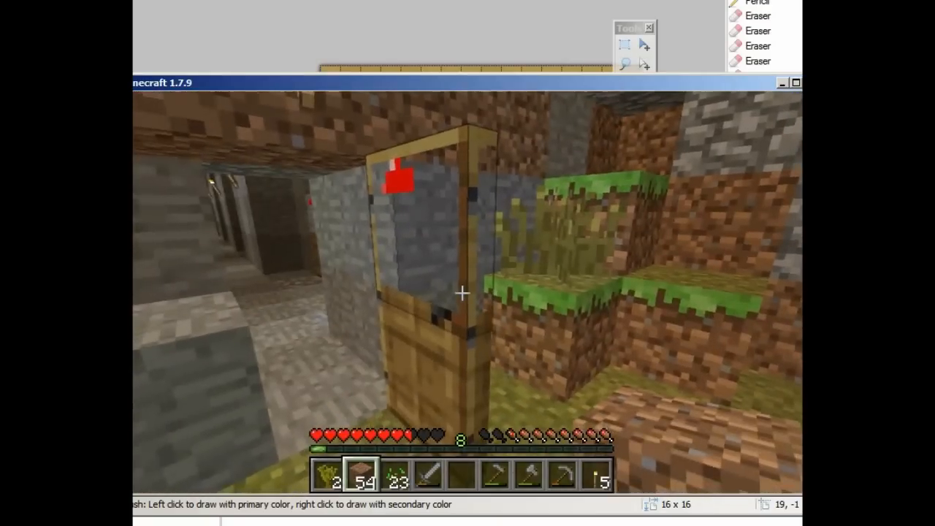
key(w)
key(s)
key(w)
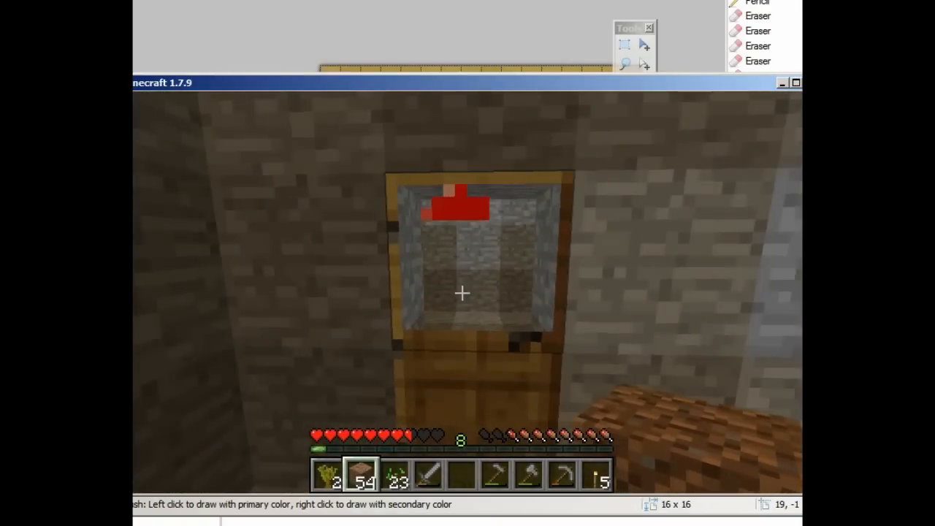
right_click(462, 293)
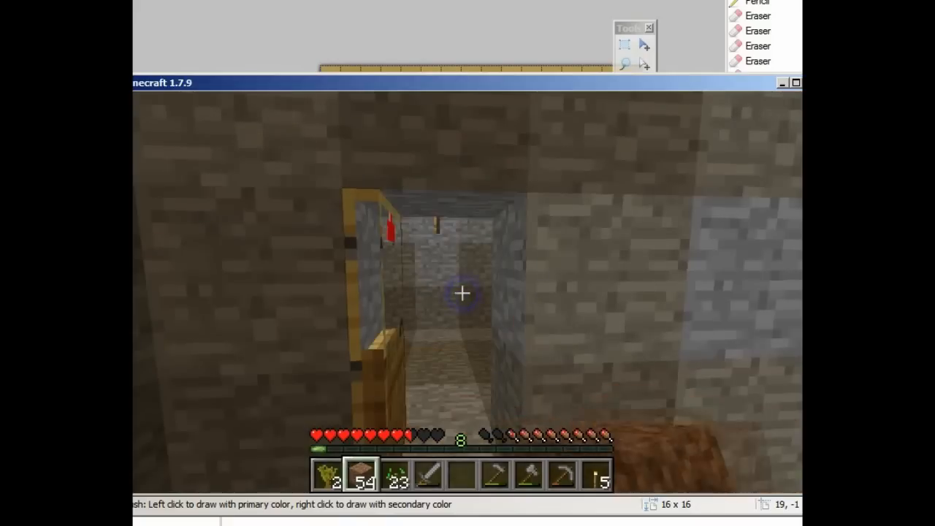
right_click(462, 293)
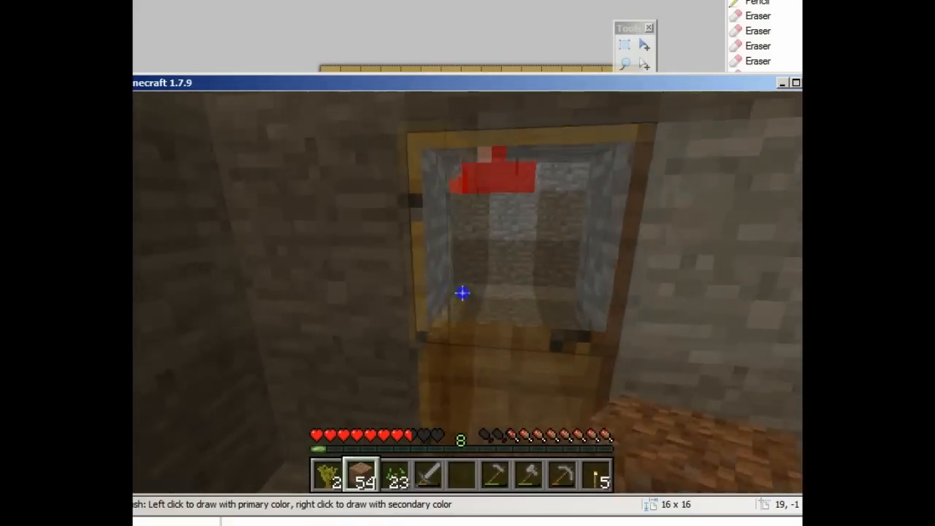
right_click(462, 293)
right_click(461, 293)
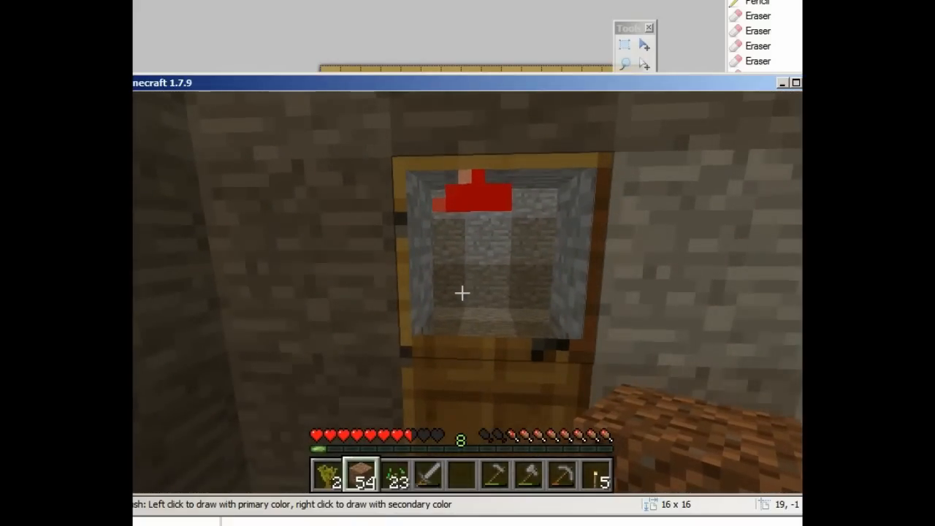
key(Escape)
Step: Remove the custom resource pack from the Selected packs and resume the game
click(296, 342)
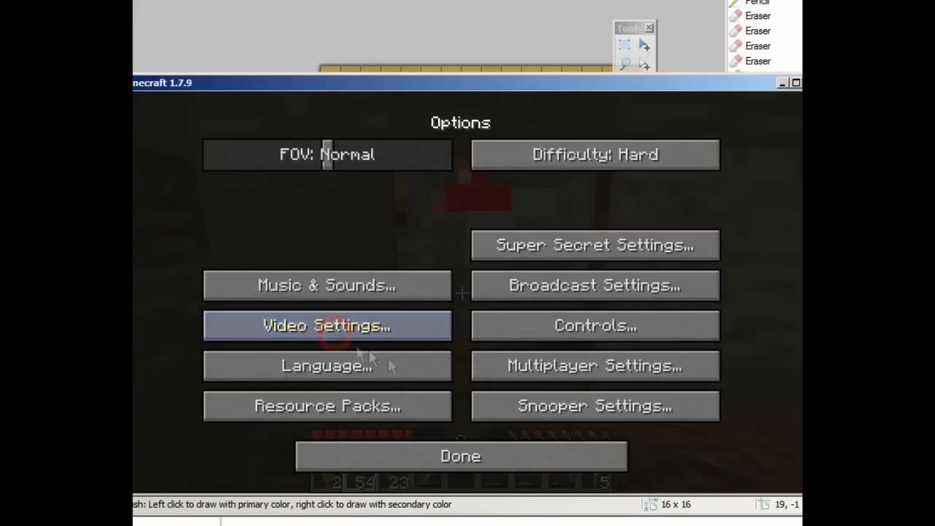
click(402, 406)
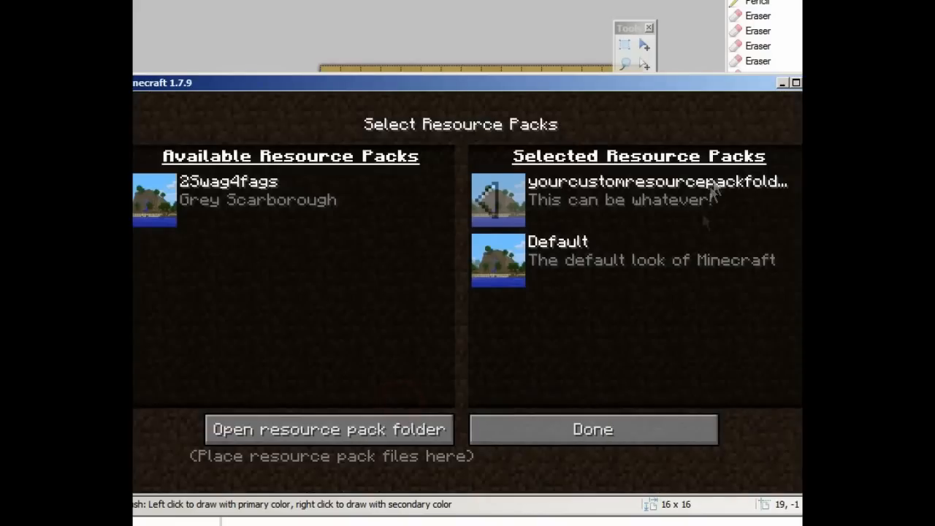
click(495, 208)
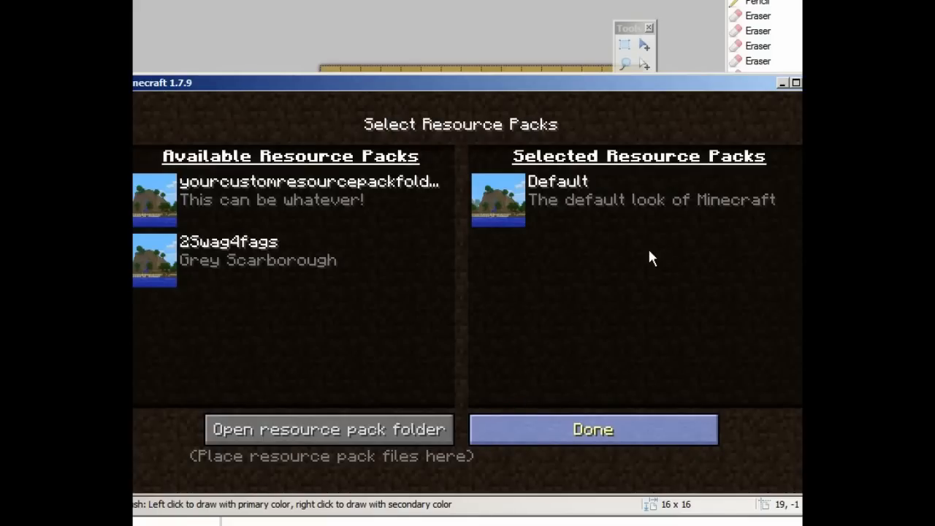
key(Escape)
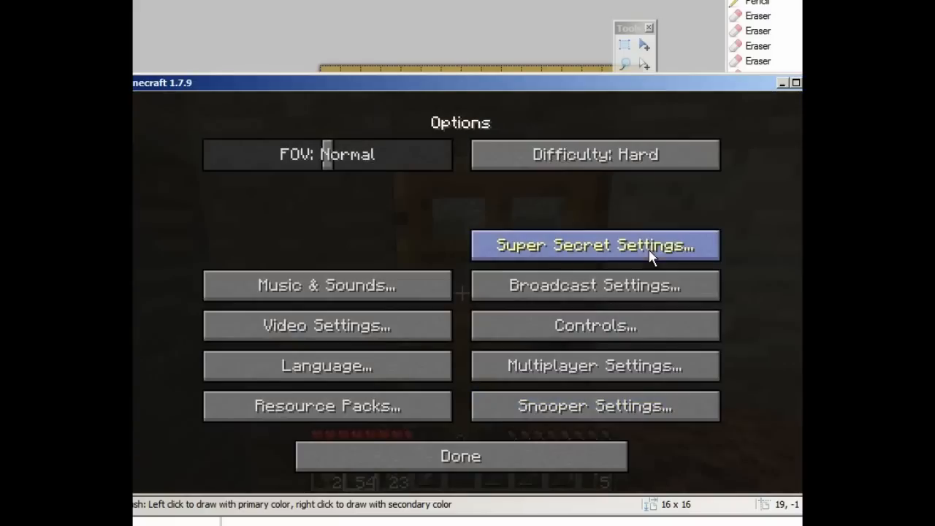
click(493, 456)
click(503, 229)
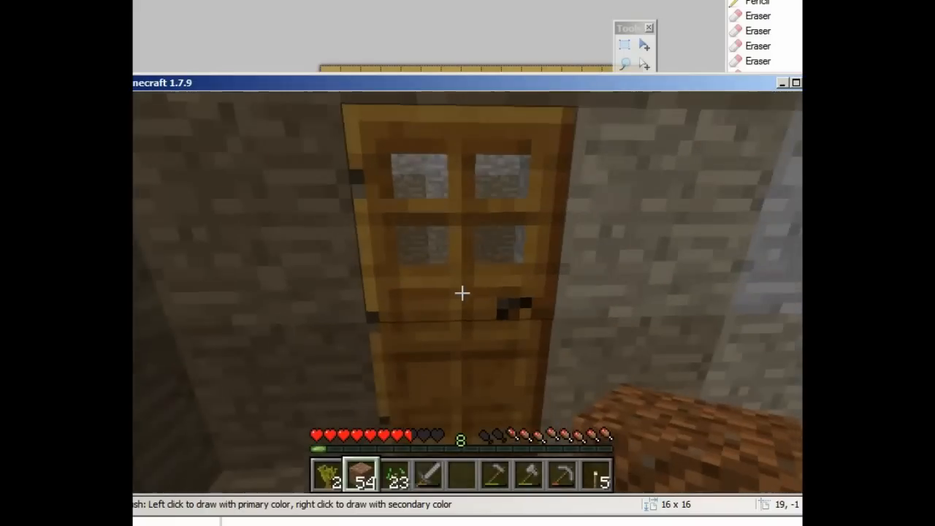
Step: Activate the other available resource pack, resume, and walk toward the wooden door
key(Escape)
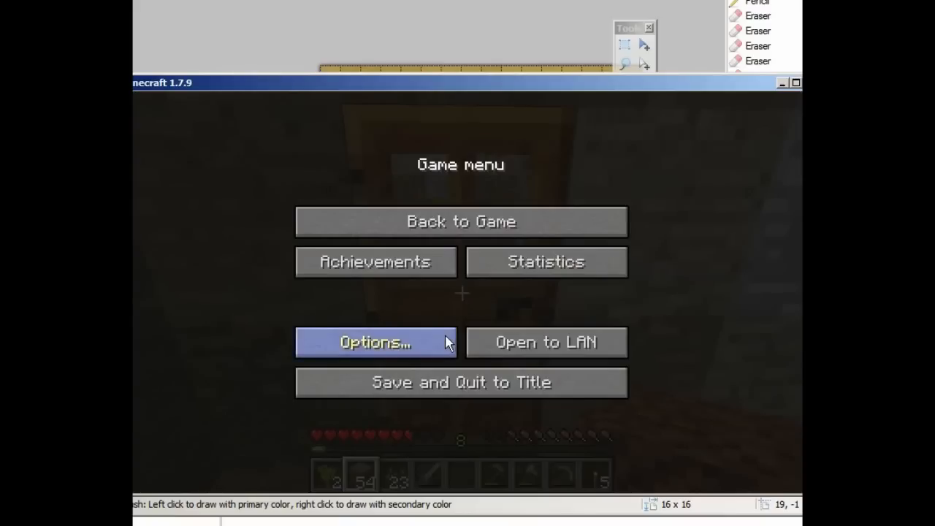
click(422, 349)
click(342, 410)
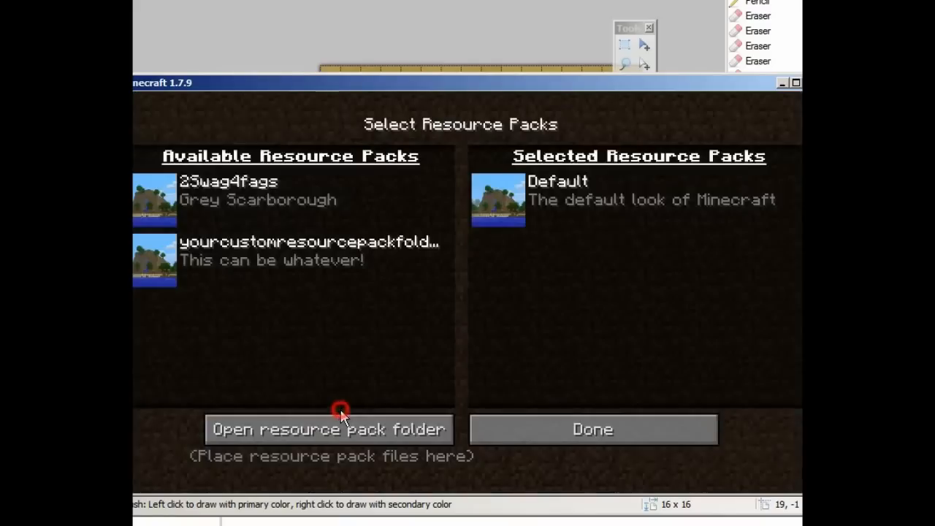
click(152, 201)
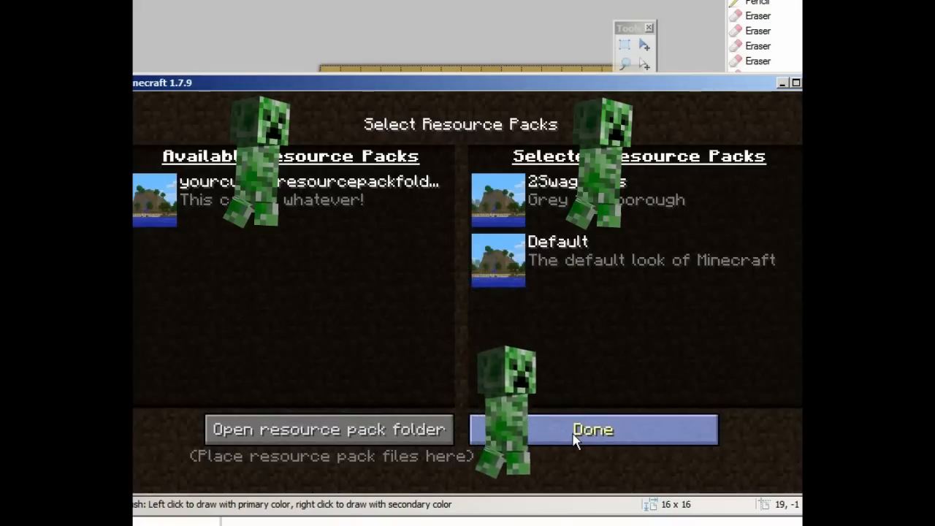
click(628, 436)
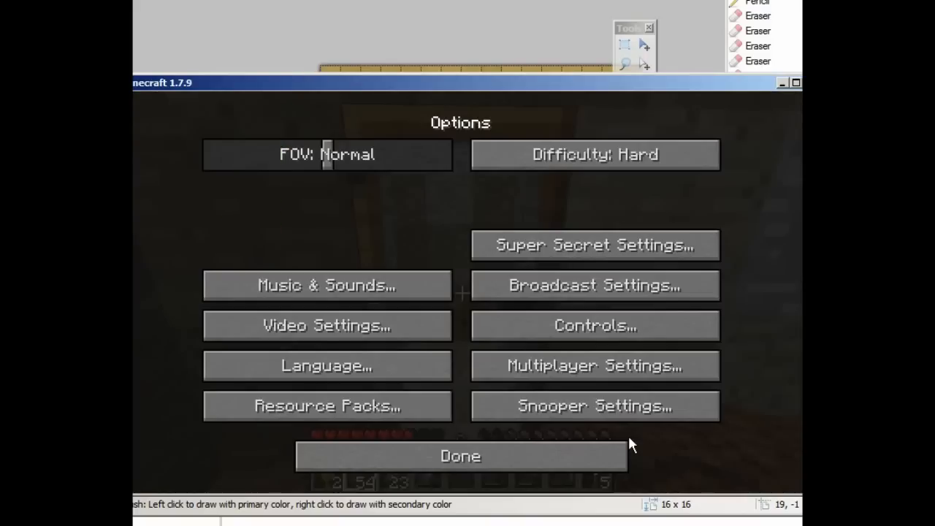
click(565, 458)
key(Escape)
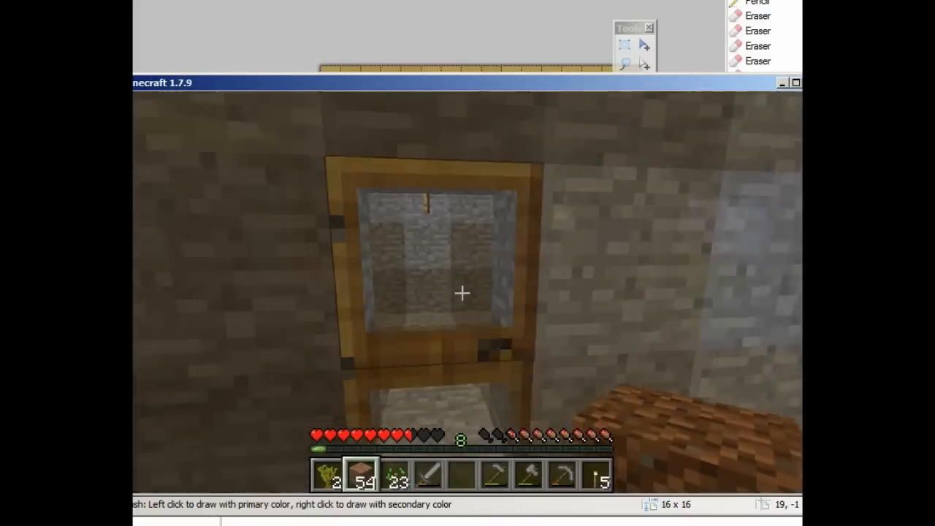
key(w)
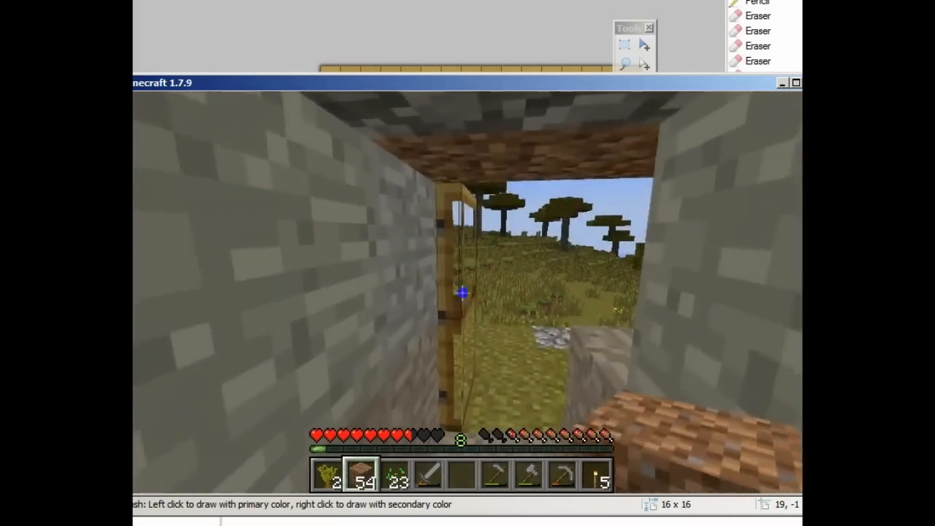
Step: Open the wooden door in-game, then open the launcher's Edit Profile settings
right_click(462, 293)
key(w)
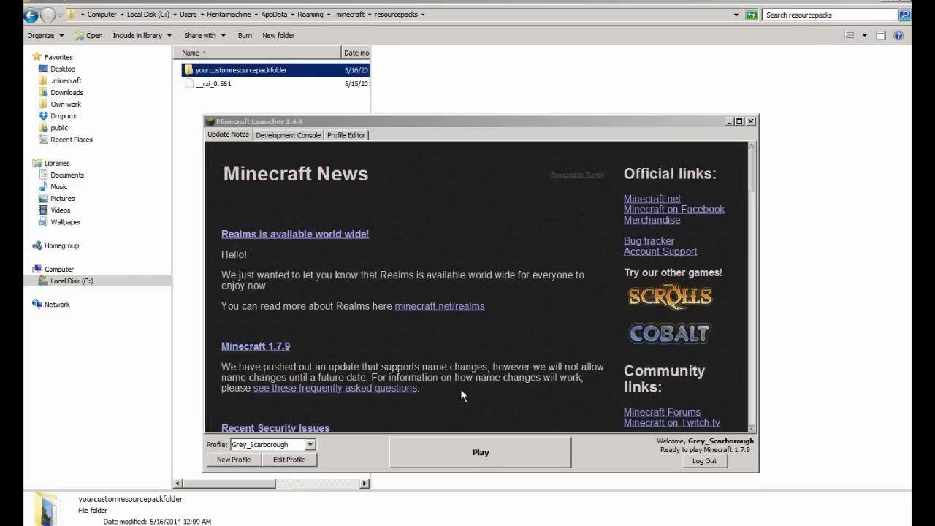
click(290, 461)
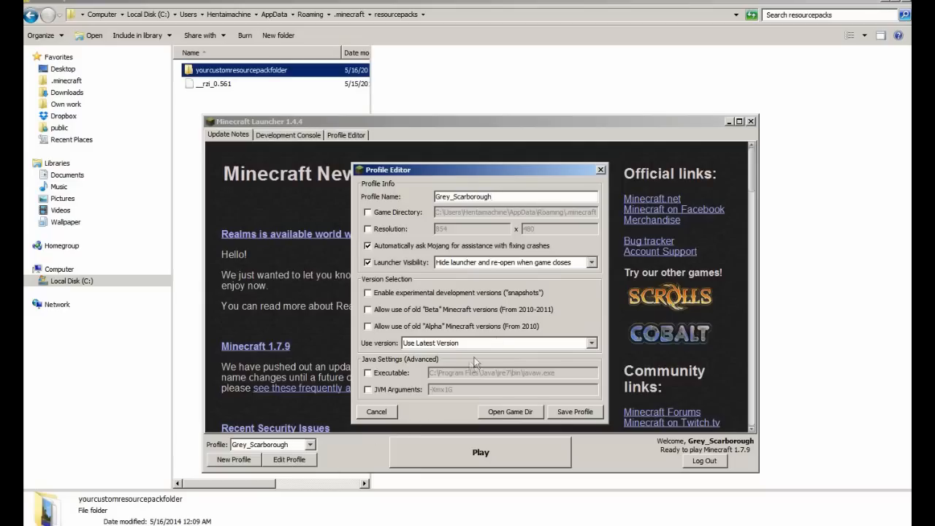
click(494, 342)
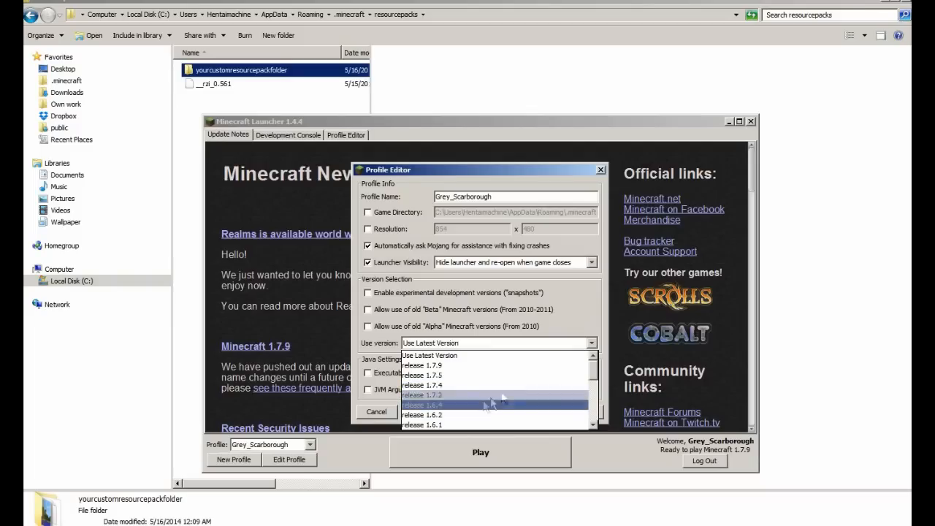
click(580, 307)
Step: Switch the profile version to release 1.7.5, then 1.7.9, then back to Use Latest Version
click(574, 343)
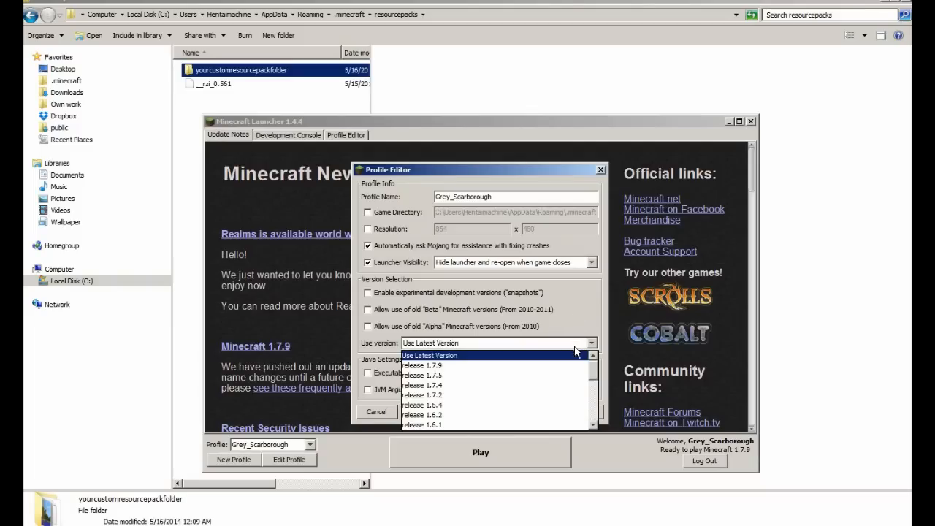
click(577, 375)
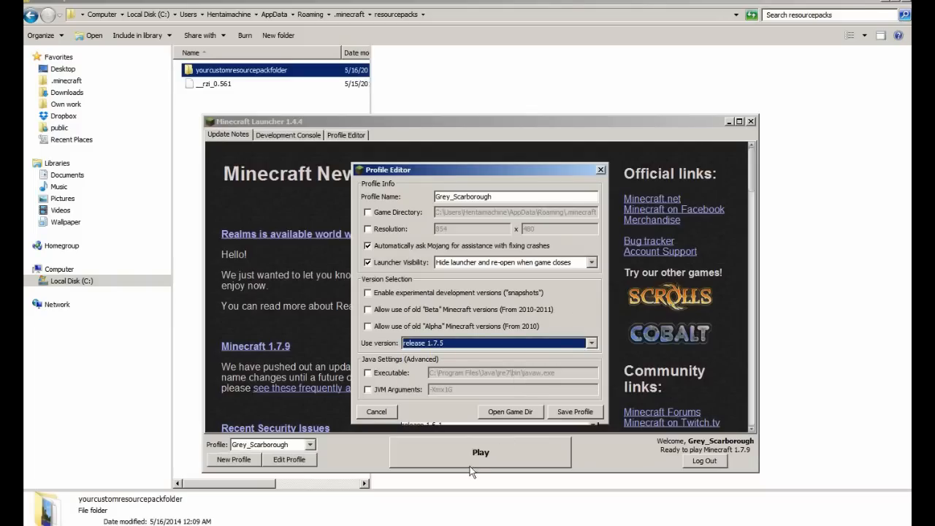
click(557, 342)
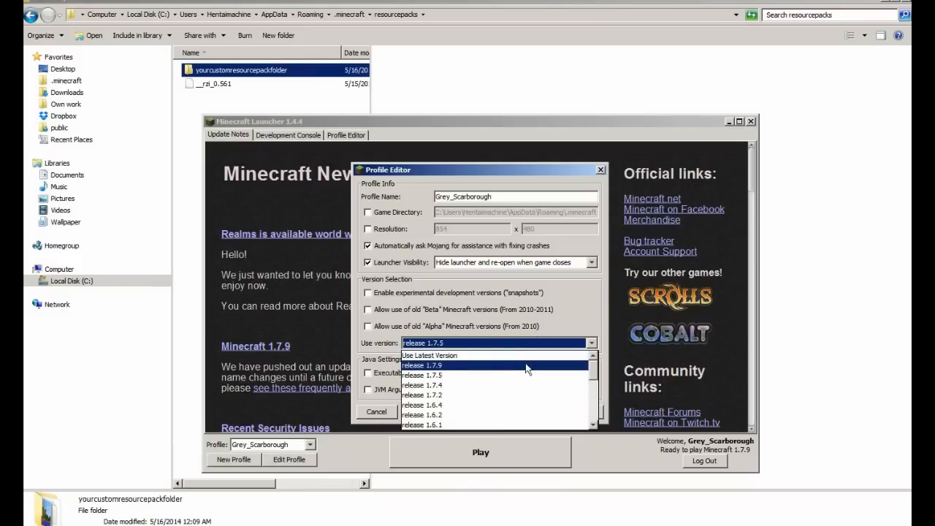
click(526, 365)
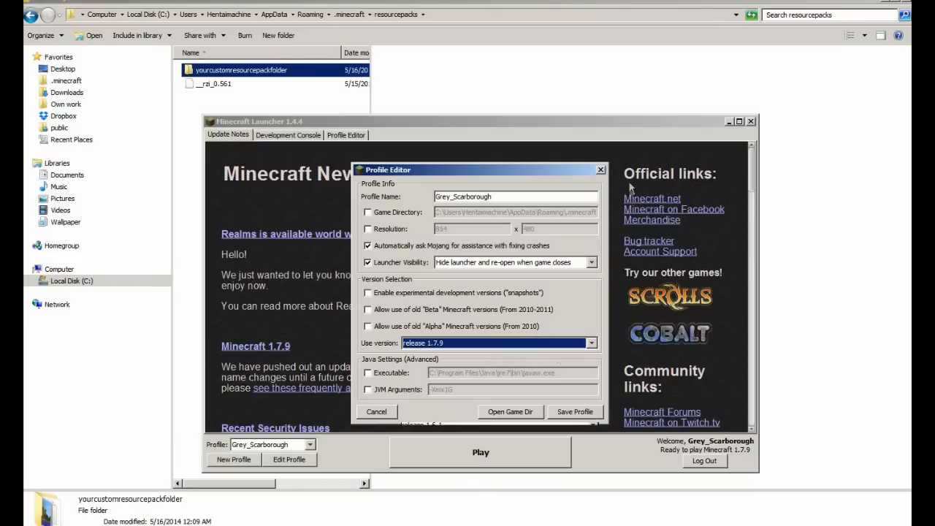
click(555, 343)
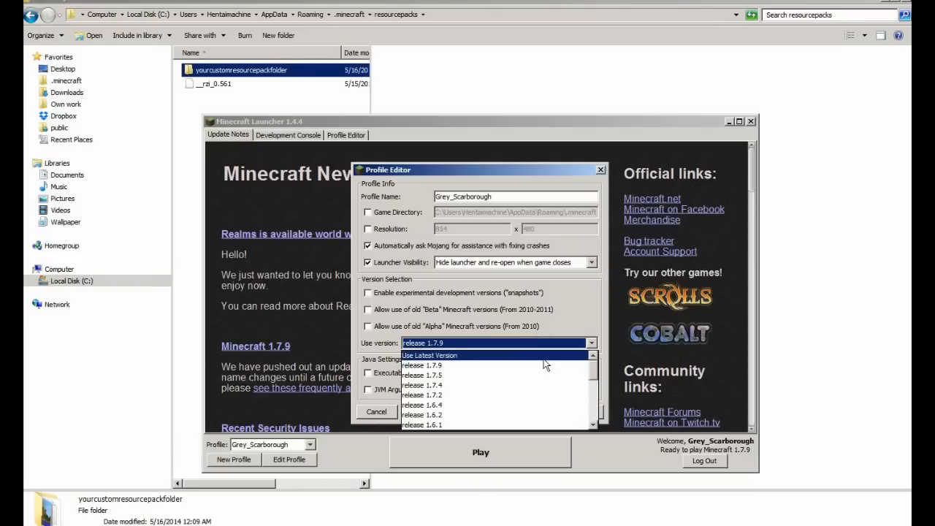
click(547, 360)
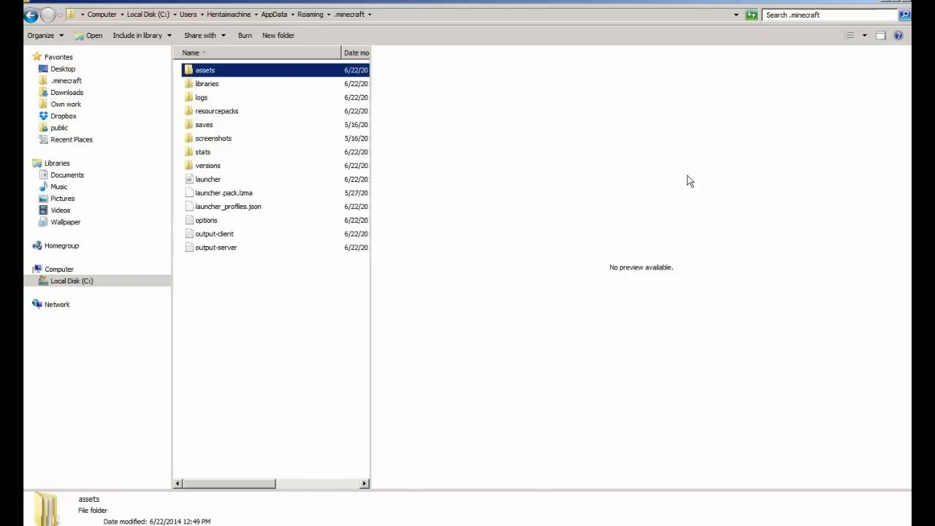
Step: Go into assets > indexes and open legacy.json with Edit with Notepad++
double_click(208, 71)
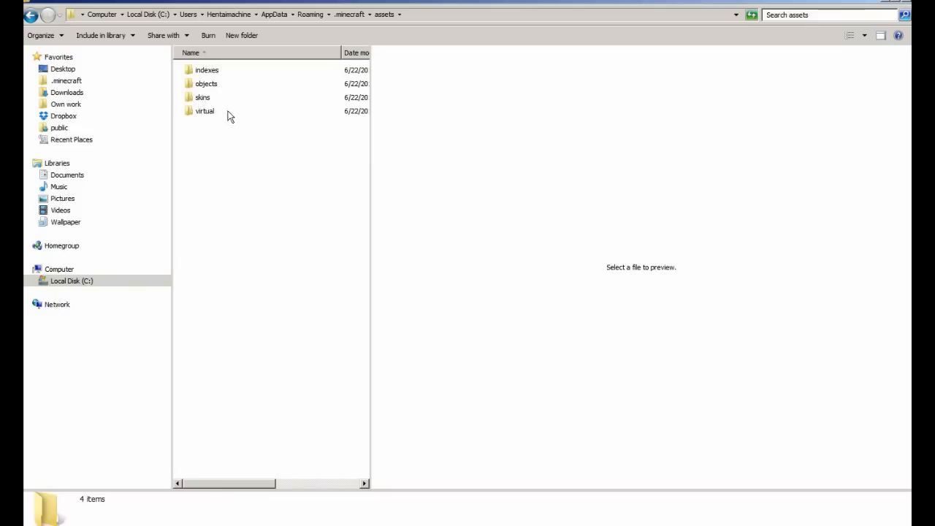
double_click(206, 70)
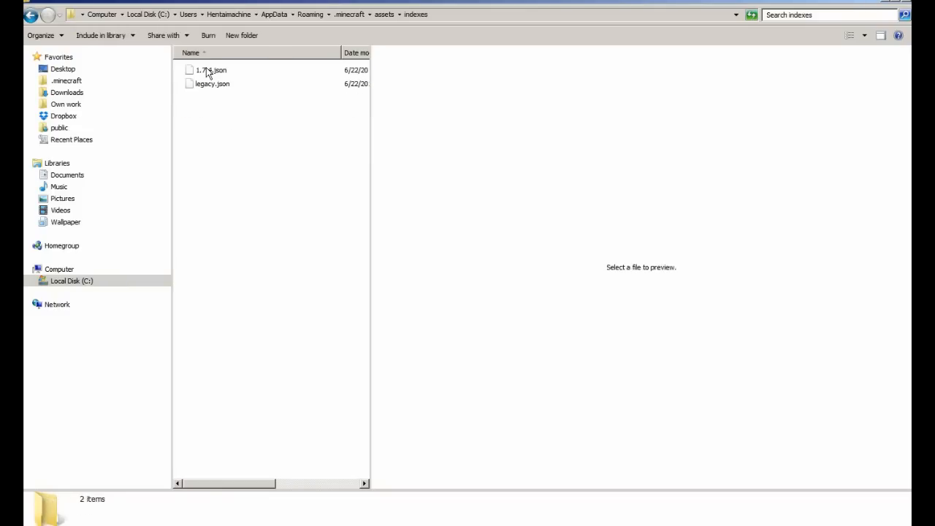
right_click(226, 86)
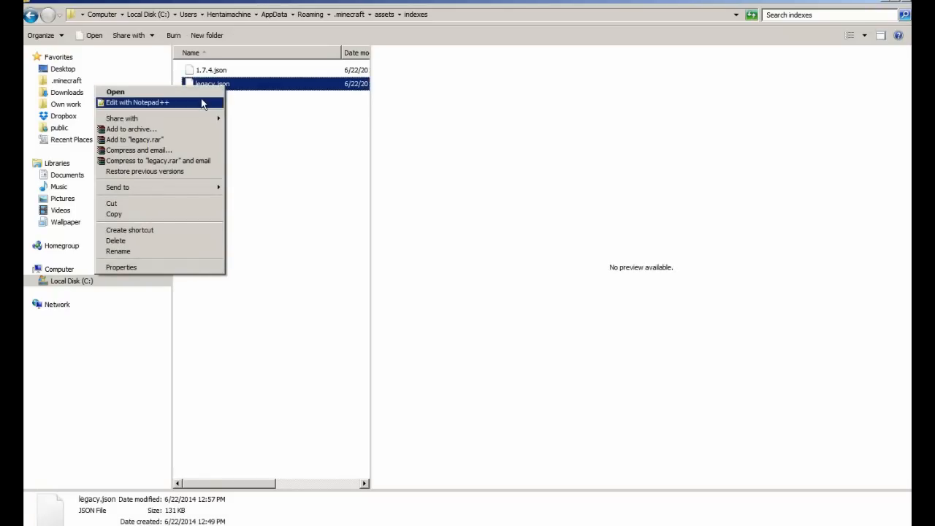
click(203, 106)
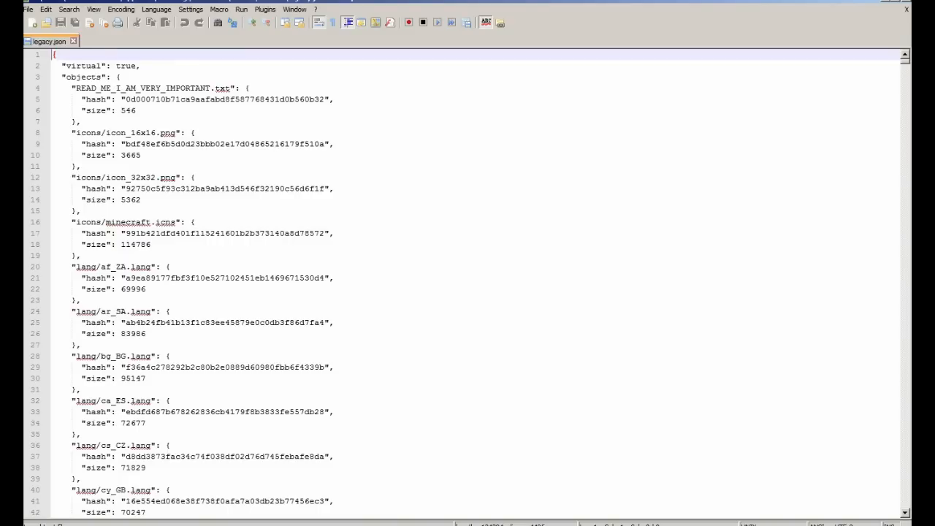
Step: Scroll down legacy.json past the lang, music and records entries to sound/ambient/cave
scroll(471, 284, down, 20)
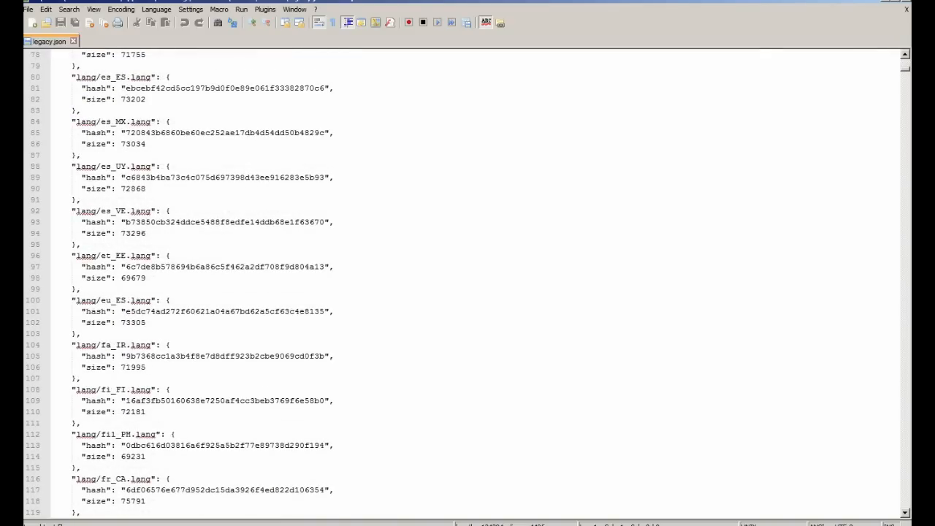
scroll(471, 284, down, 17)
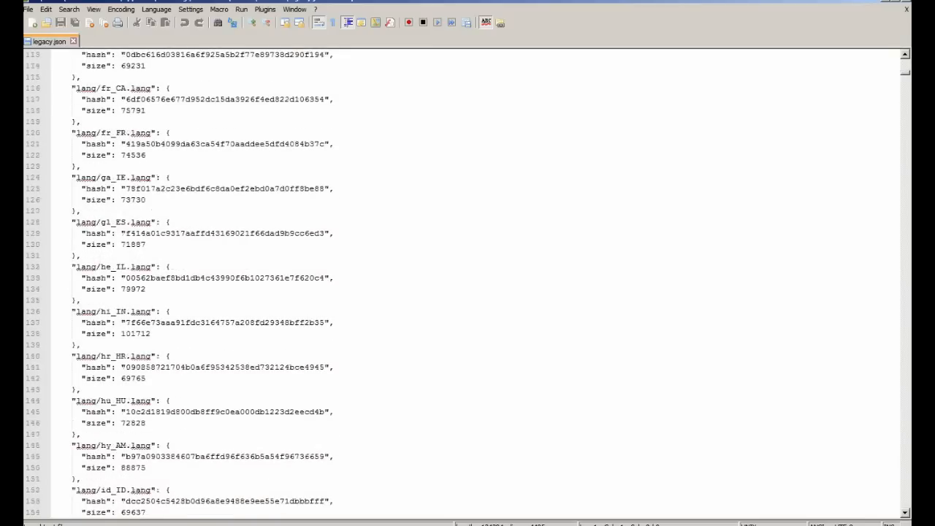
scroll(471, 284, down, 11)
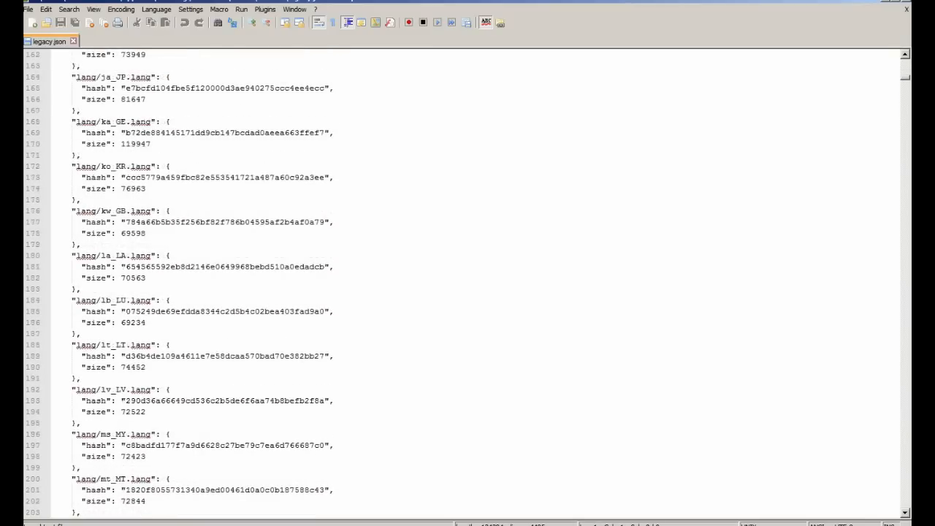
scroll(471, 284, down, 20)
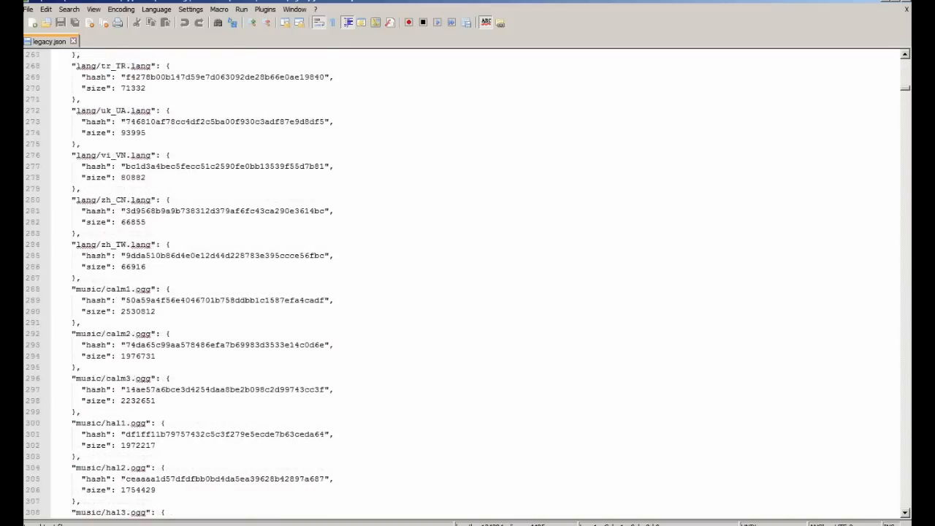
scroll(471, 284, up, 17)
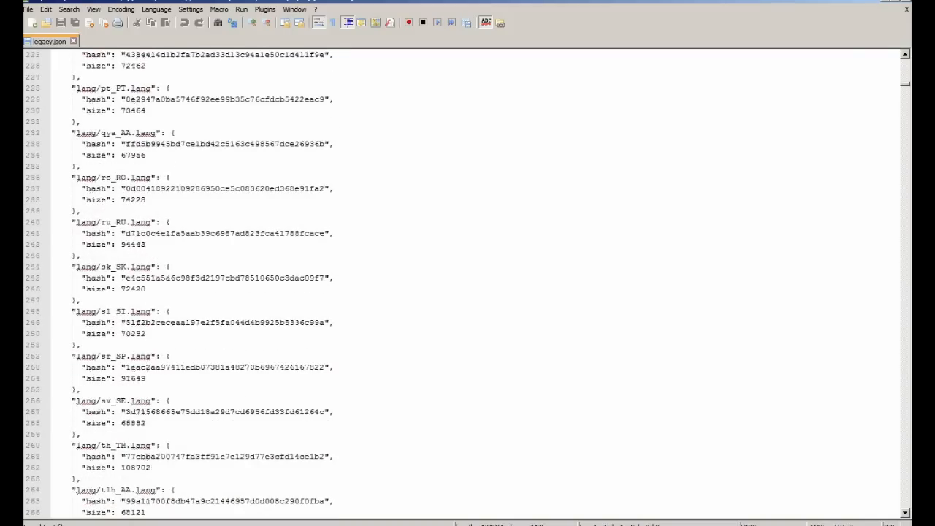
scroll(471, 284, down, 12)
scroll(471, 284, down, 20)
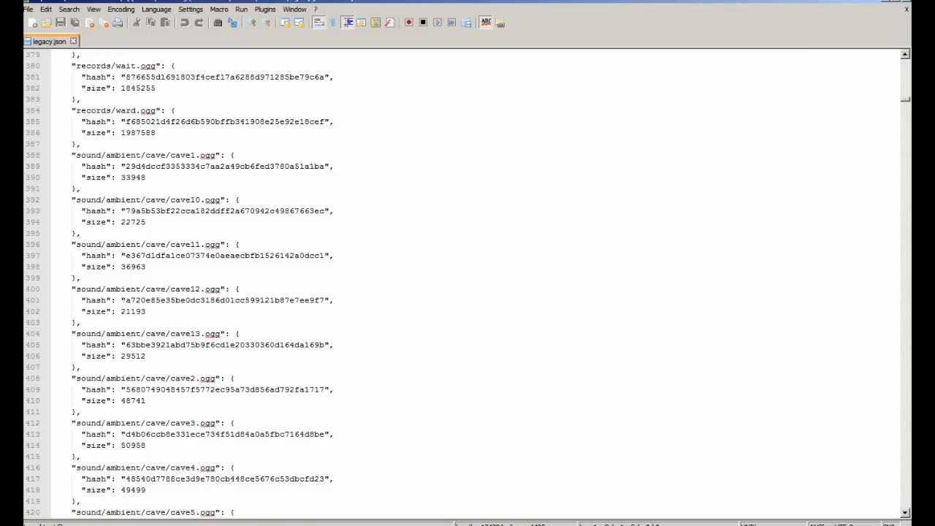
scroll(467, 289, down, 2)
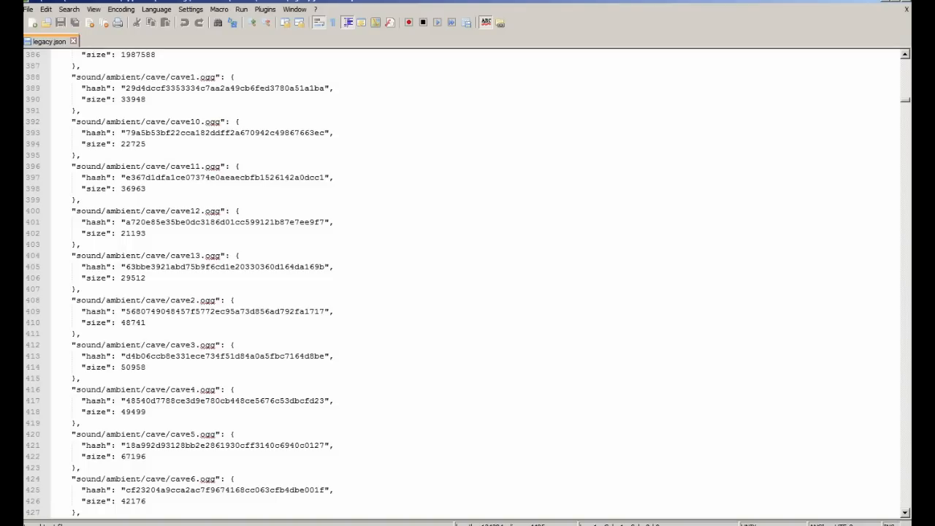
Step: Search legacy.json for 'sounds/mob', then return to the indexes Explorer window
key(ctrl+f)
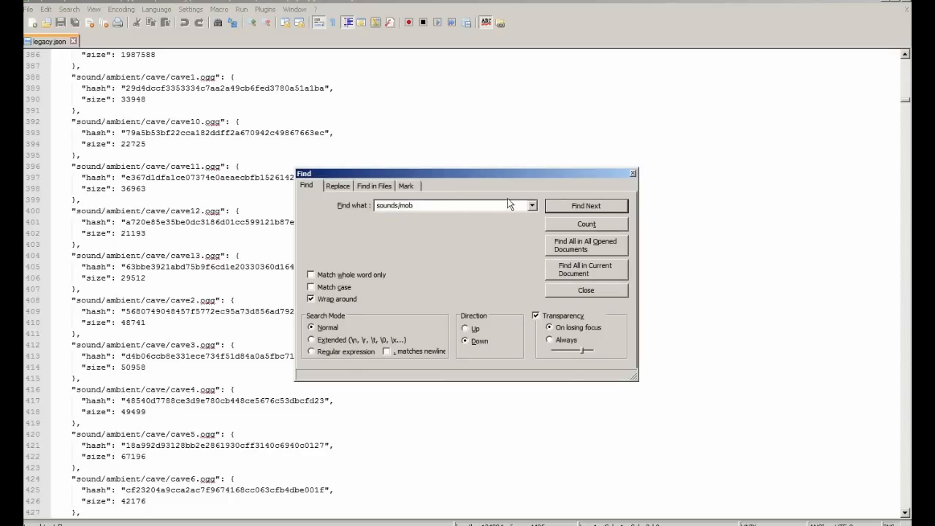
text(sounds/mob)
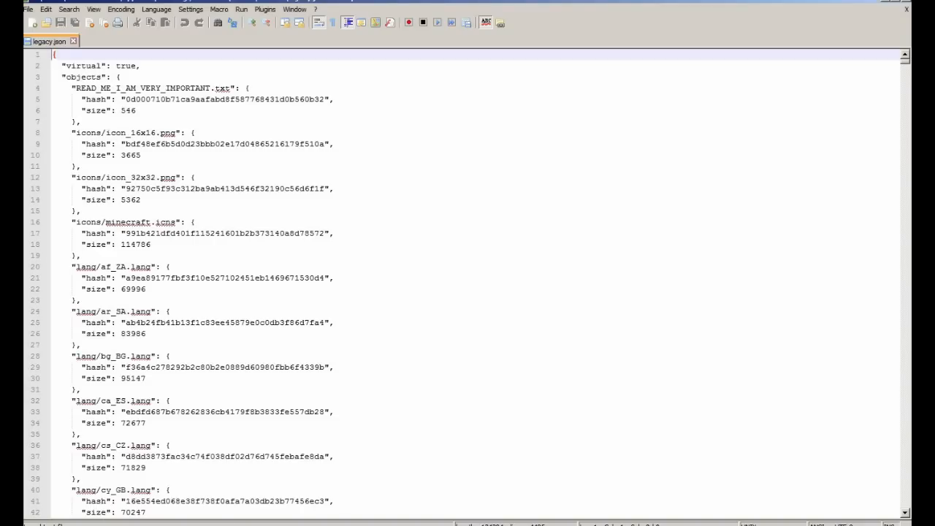
click(84, 490)
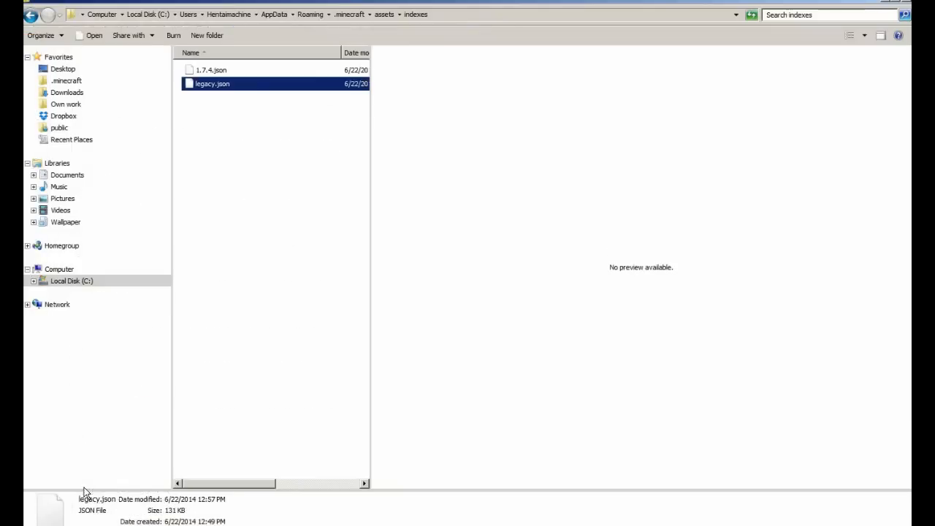
Step: Navigate from .minecraft into resourcepacks > yourcustomresourcepackfolder > assets > minecraft
click(349, 15)
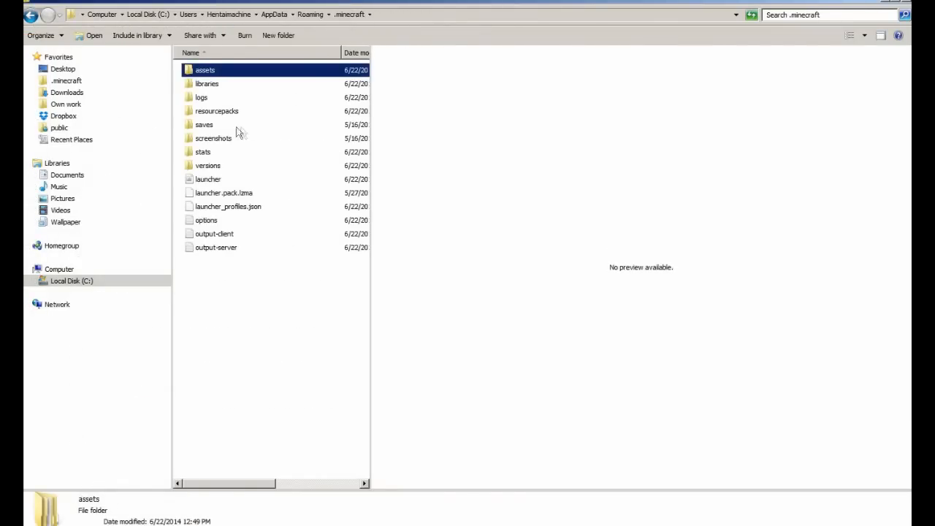
double_click(218, 114)
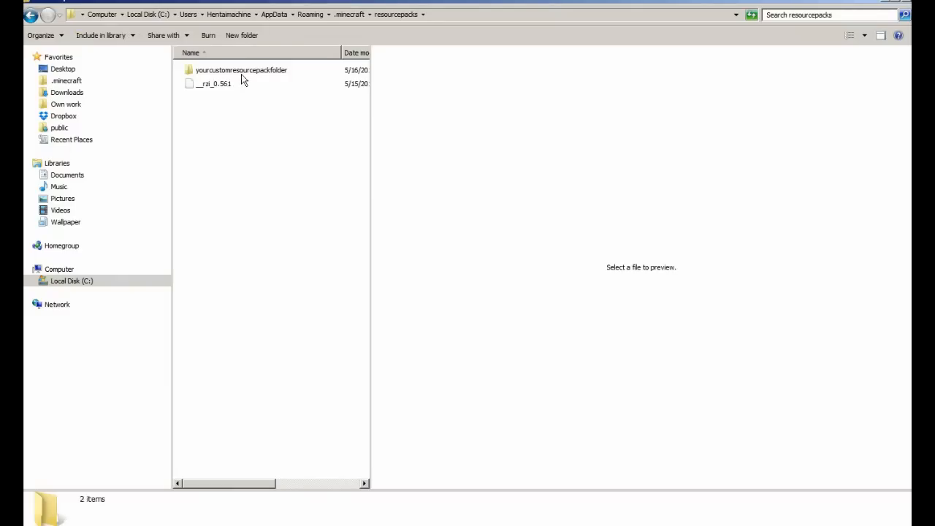
double_click(244, 69)
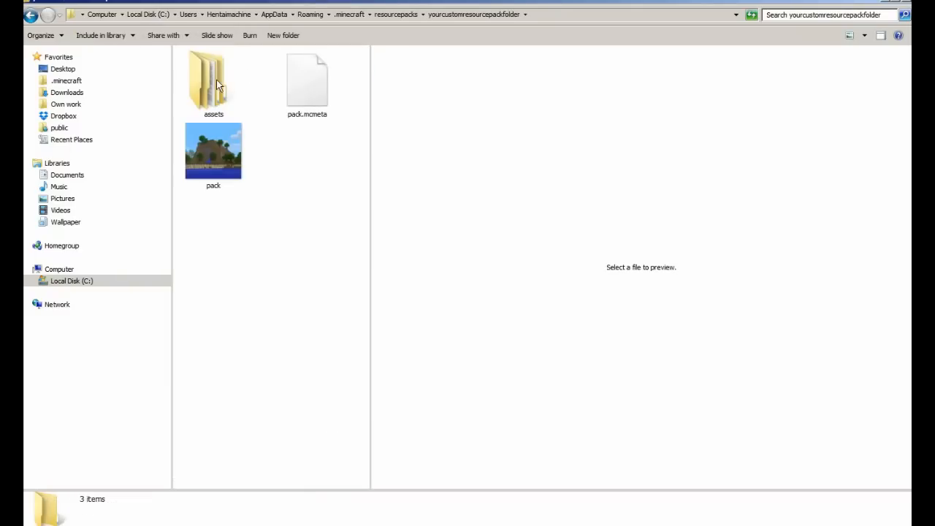
double_click(216, 82)
double_click(217, 74)
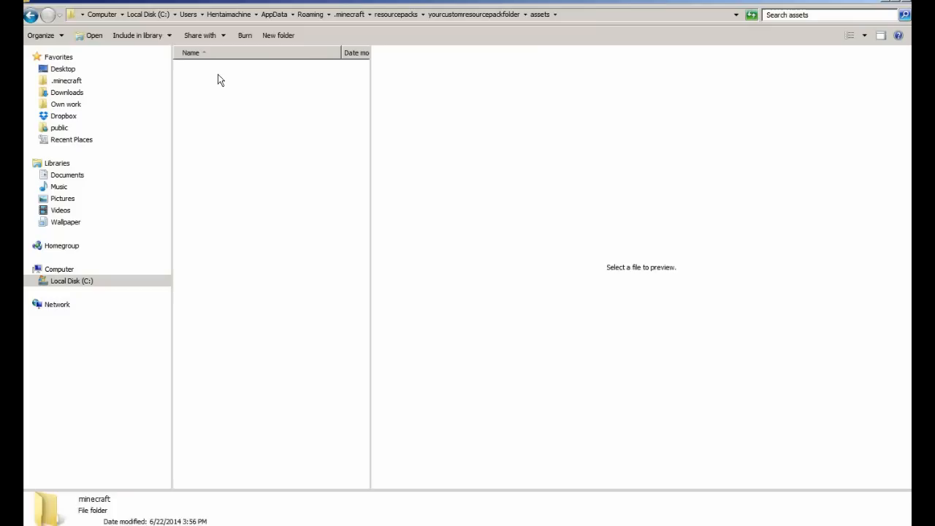
Step: Create a new folder named sounds inside the minecraft folder
right_click(246, 179)
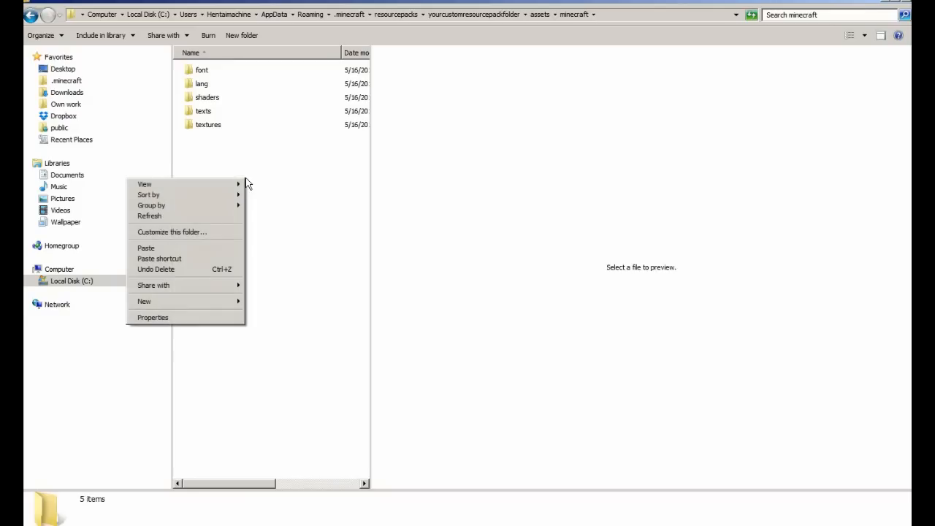
mouse_move(222, 304)
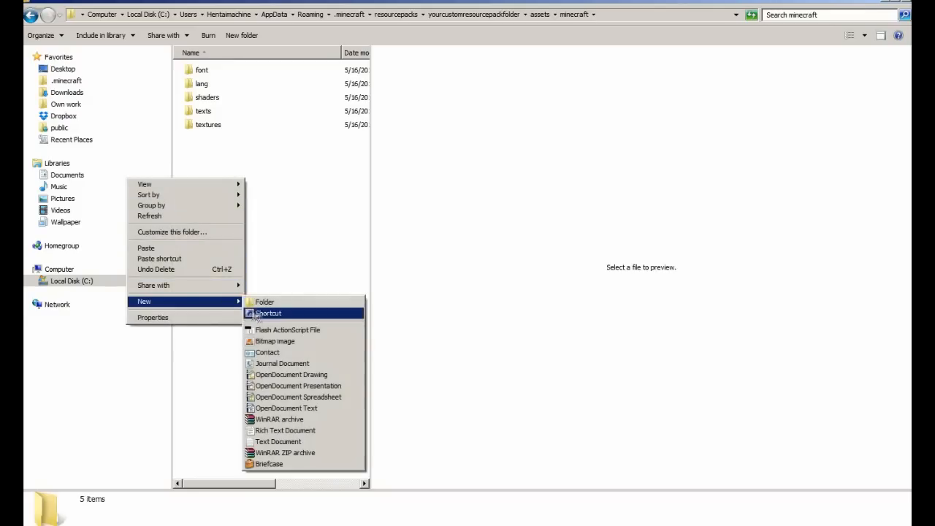
click(284, 305)
text(sounds)
key(Return)
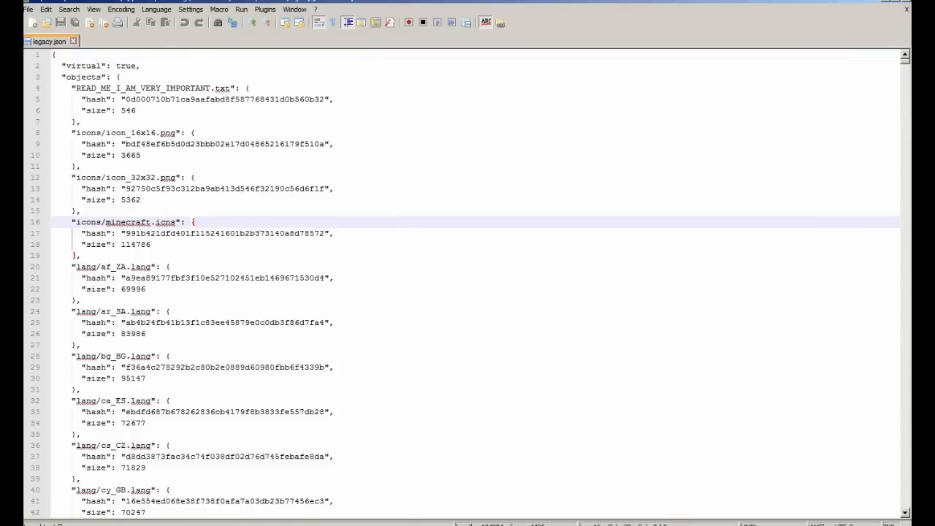
Step: Scroll legacy.json down to the sound/mob entries for cat, chicken and cow
scroll(467, 283, down, 20)
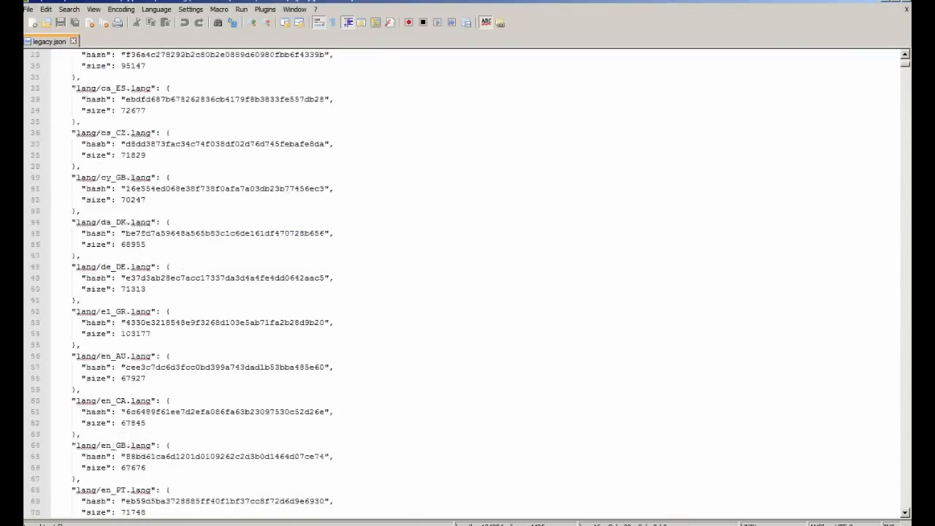
scroll(471, 282, down, 20)
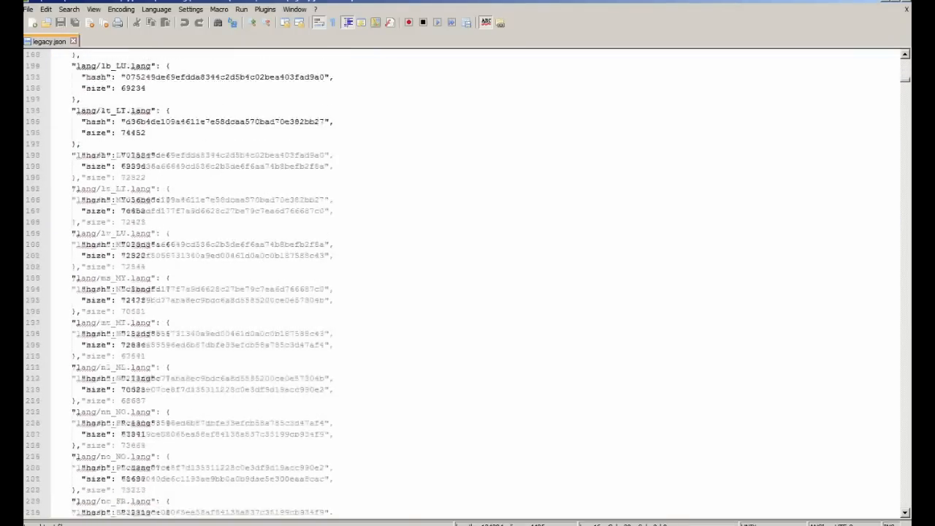
scroll(471, 283, down, 20)
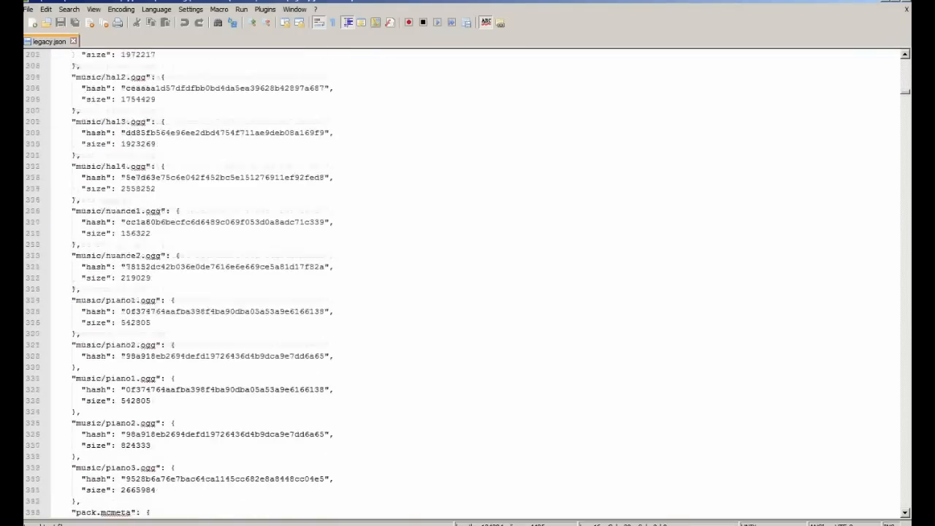
scroll(472, 283, down, 20)
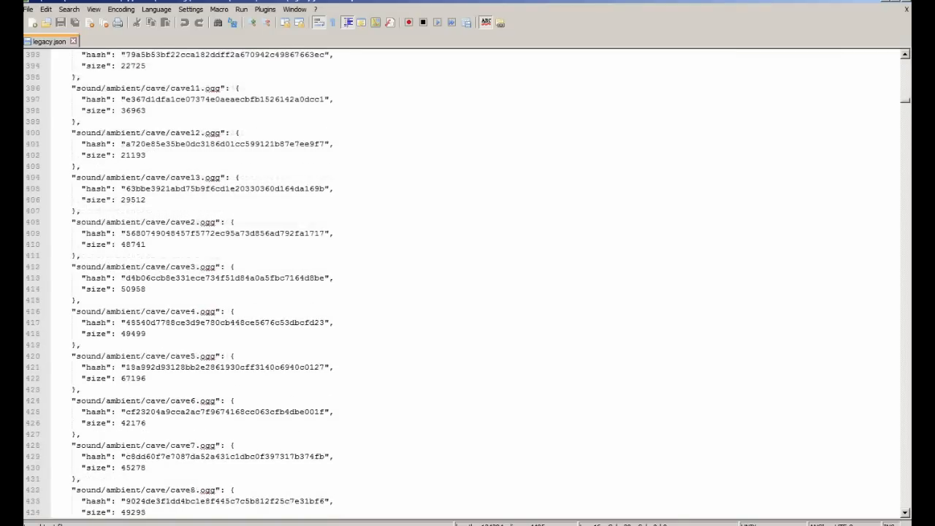
scroll(471, 283, down, 20)
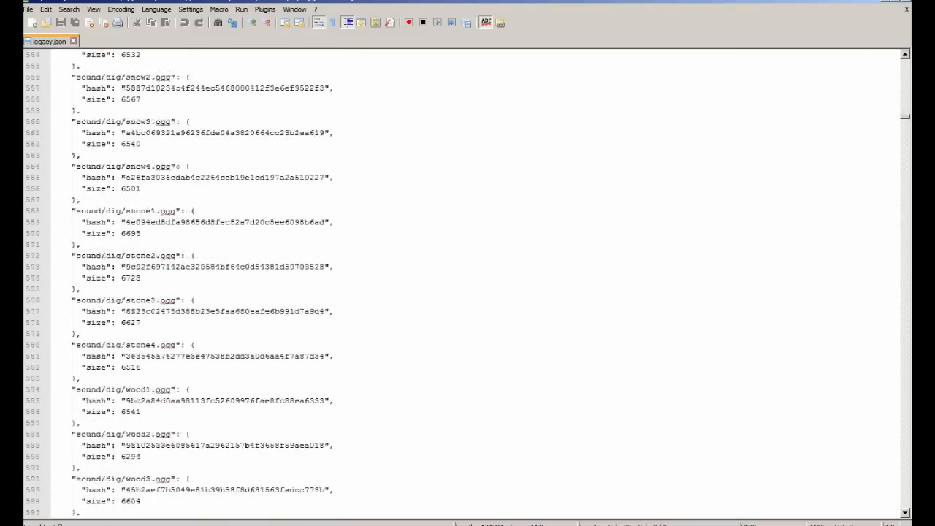
scroll(471, 283, down, 16)
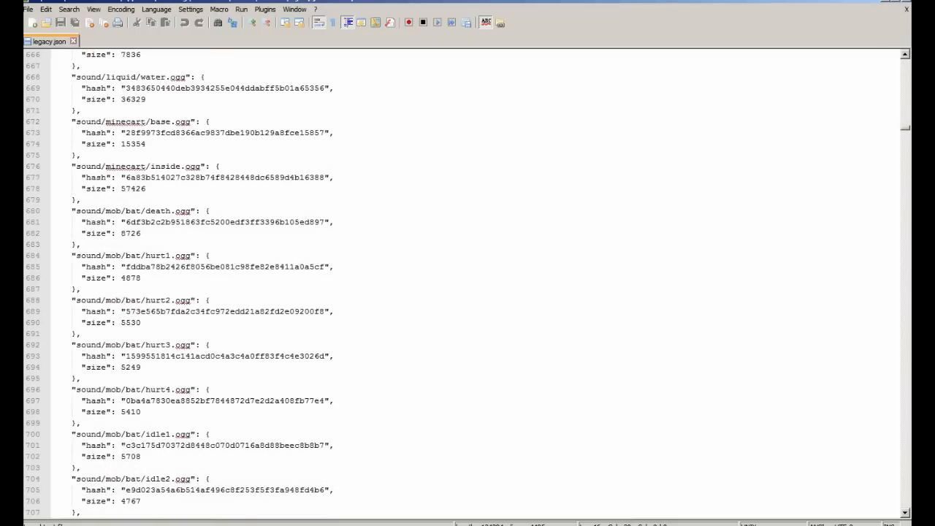
scroll(471, 283, down, 9)
scroll(471, 283, down, 5)
scroll(471, 283, down, 20)
scroll(471, 282, down, 7)
scroll(471, 282, down, 2)
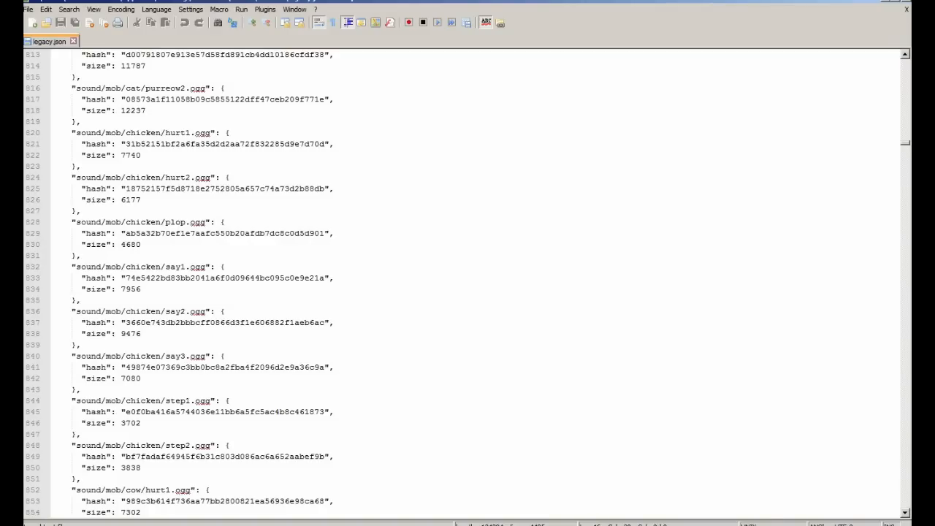
Step: Open the pack's empty sounds folder in Explorer, checking legacy.json alongside
key(alt+Tab)
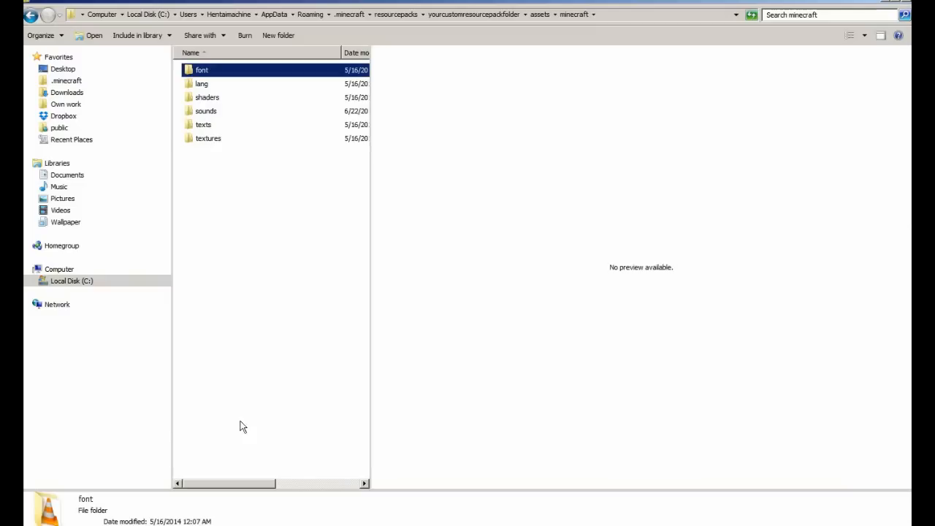
double_click(214, 117)
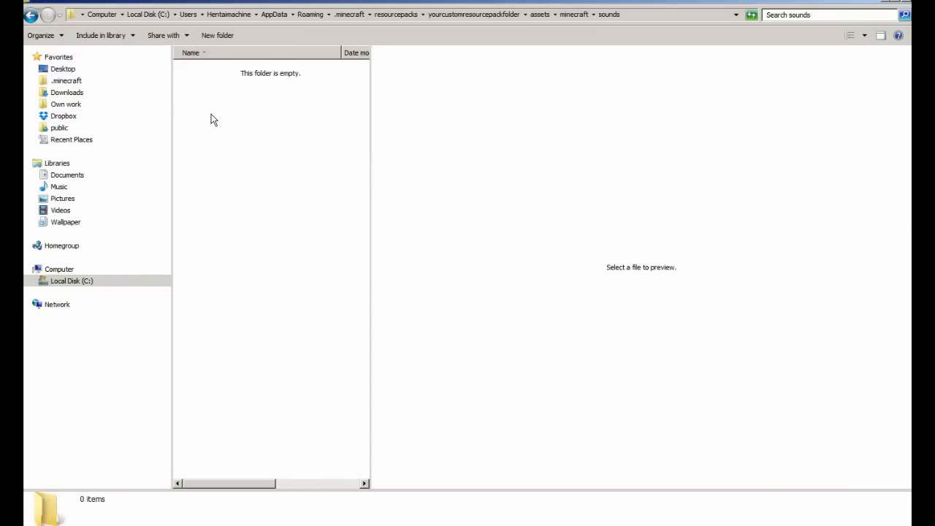
key(alt+Tab)
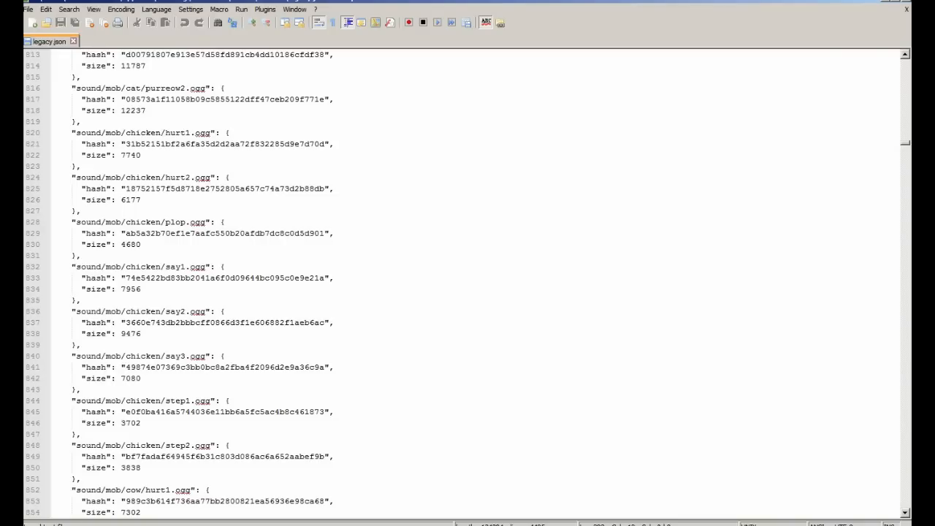
click(88, 524)
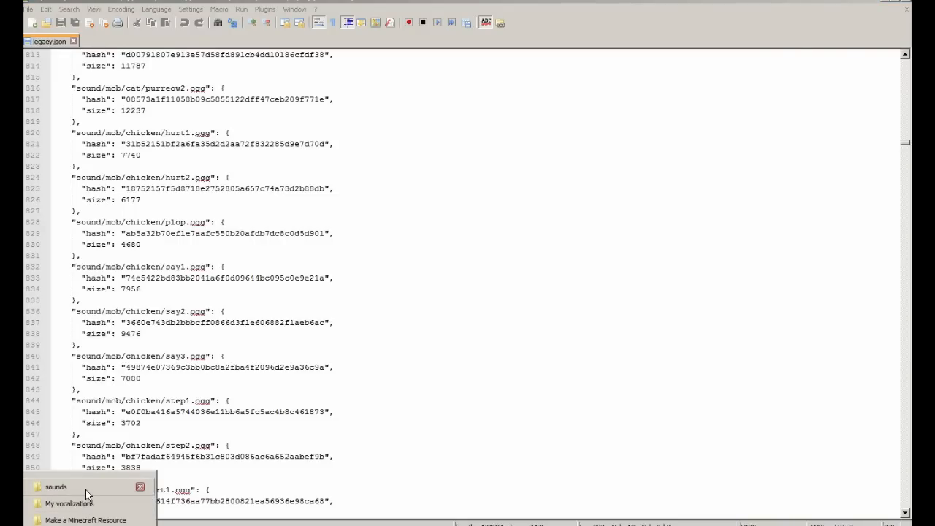
click(85, 489)
Step: Create a folder named mob inside sounds and open it
right_click(284, 303)
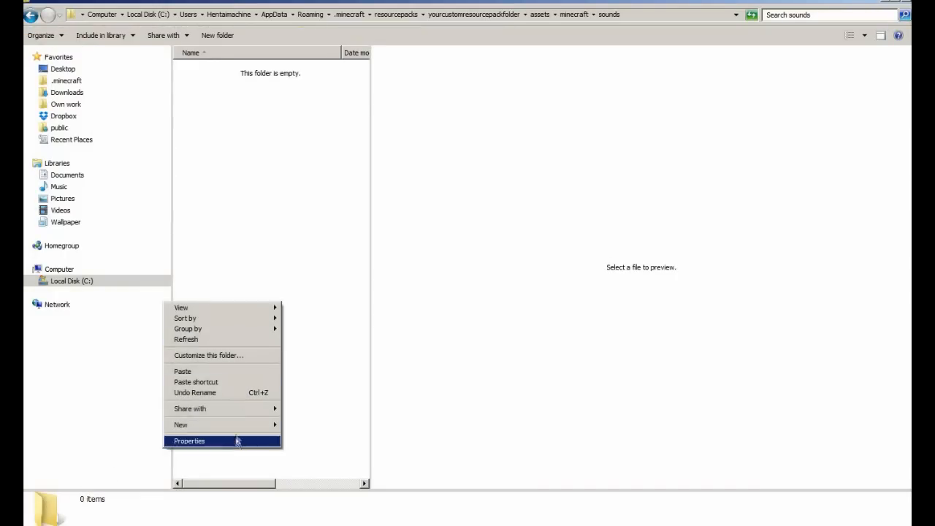
mouse_move(241, 425)
click(91, 267)
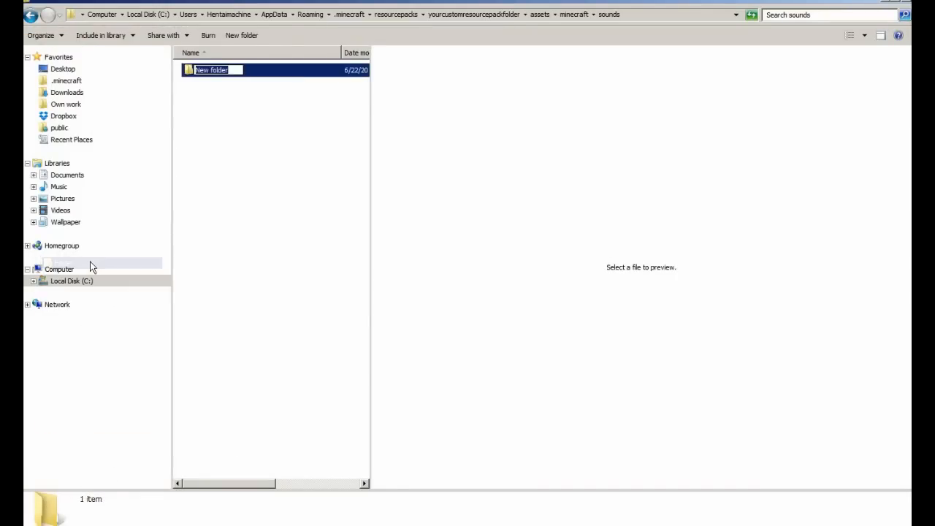
text(mob)
key(Return)
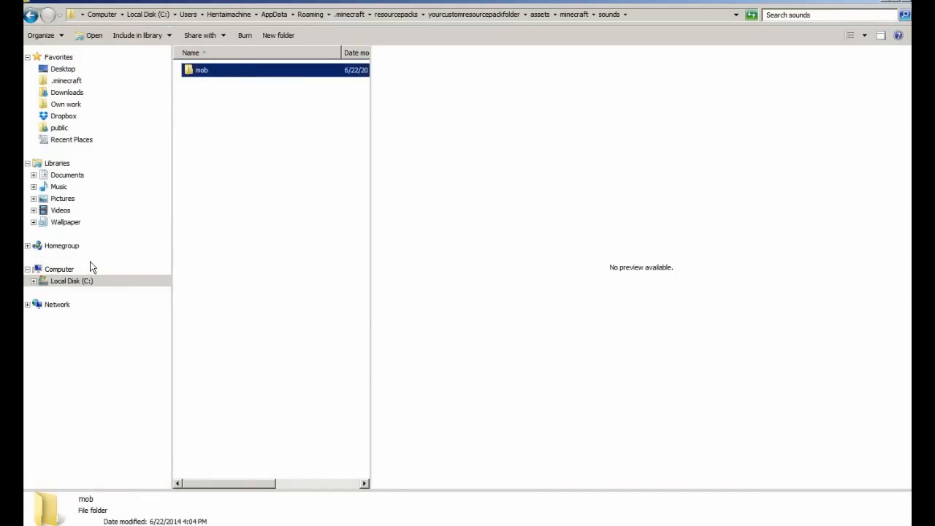
key(Return)
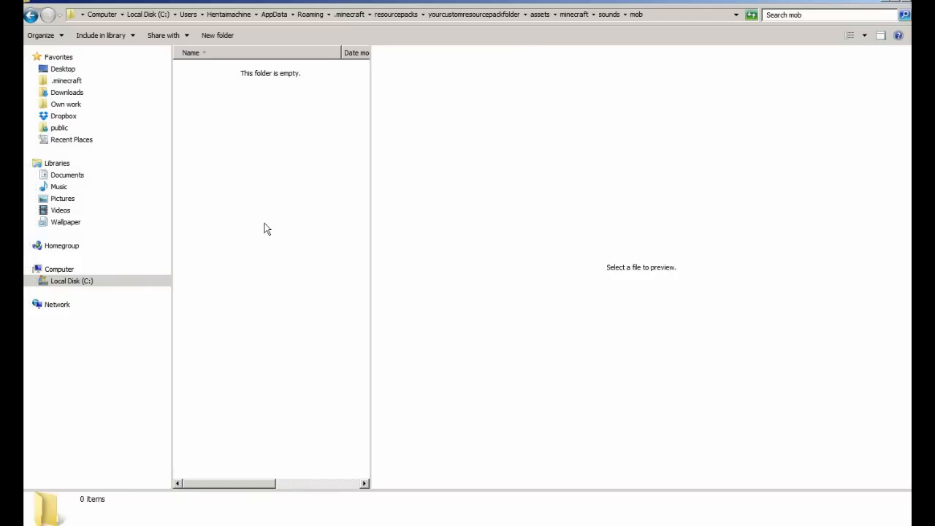
Step: Create a folder named chicken inside mob and open it
right_click(264, 225)
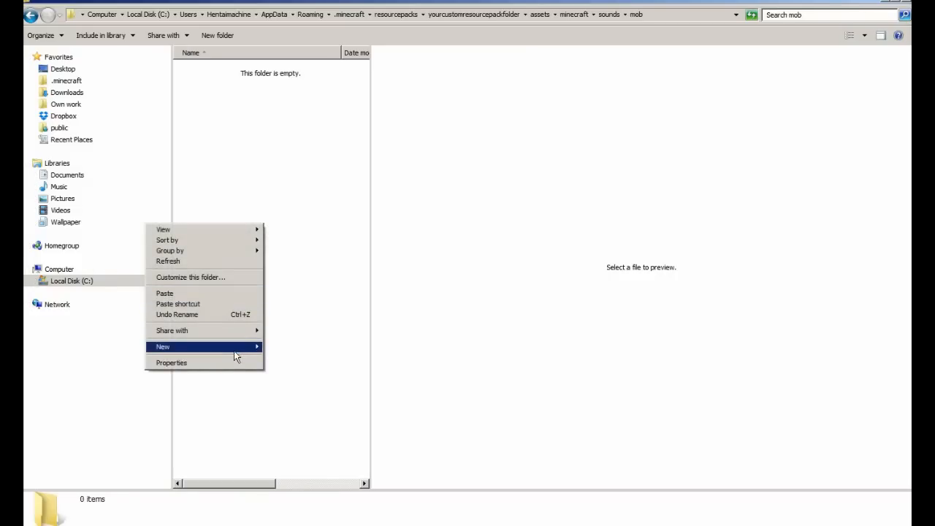
mouse_move(233, 354)
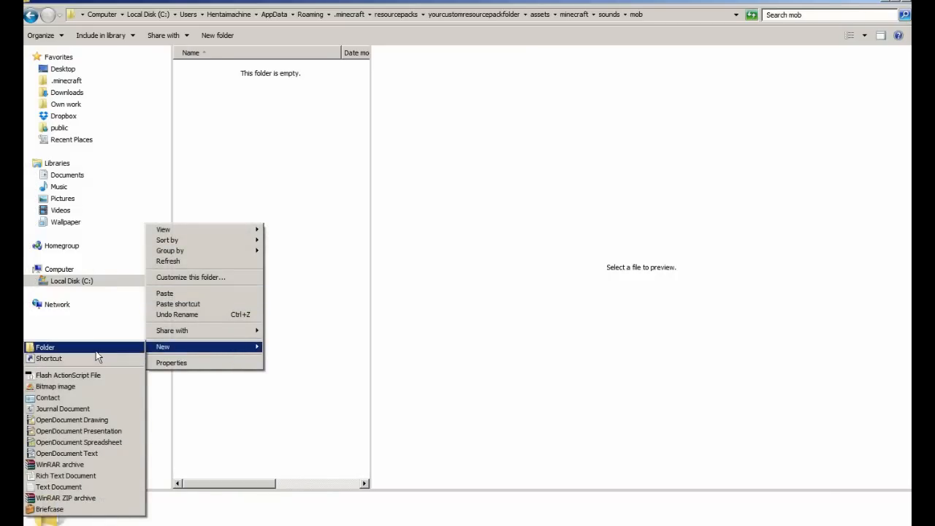
click(96, 350)
text(chicken)
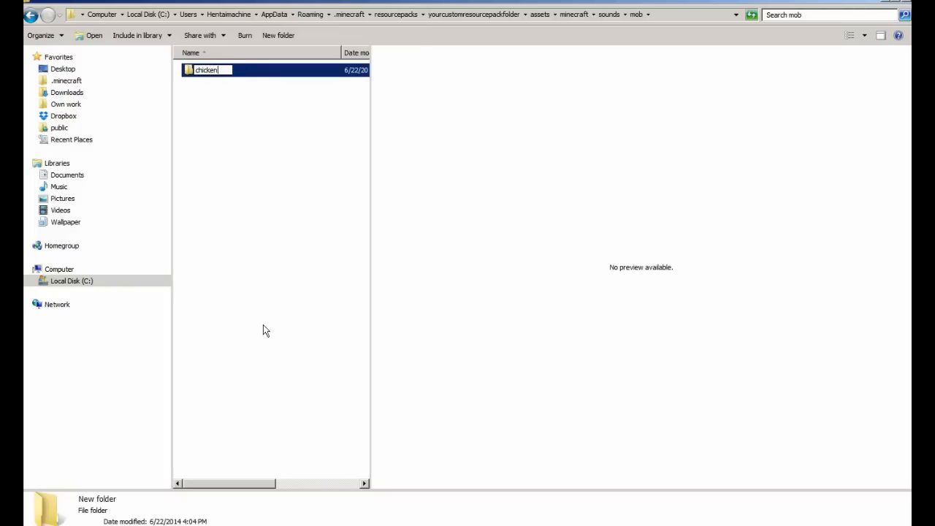
key(Return)
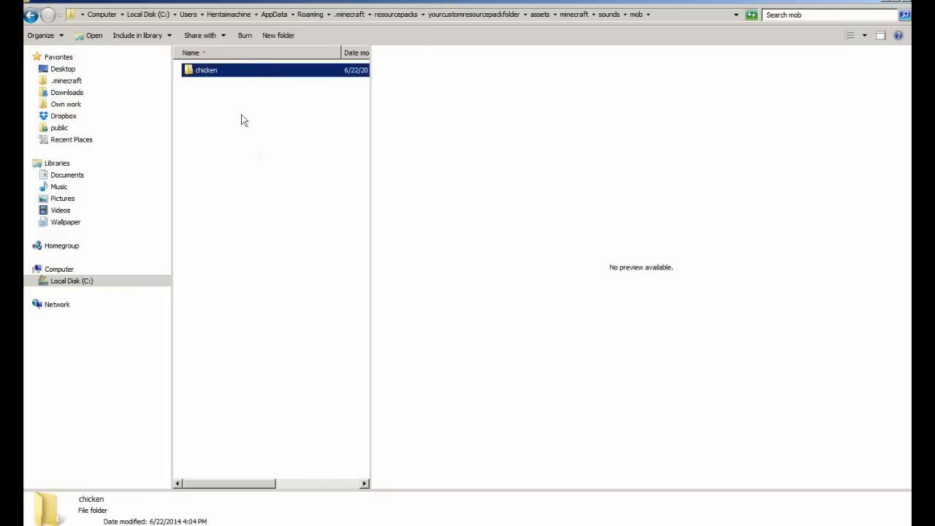
double_click(235, 73)
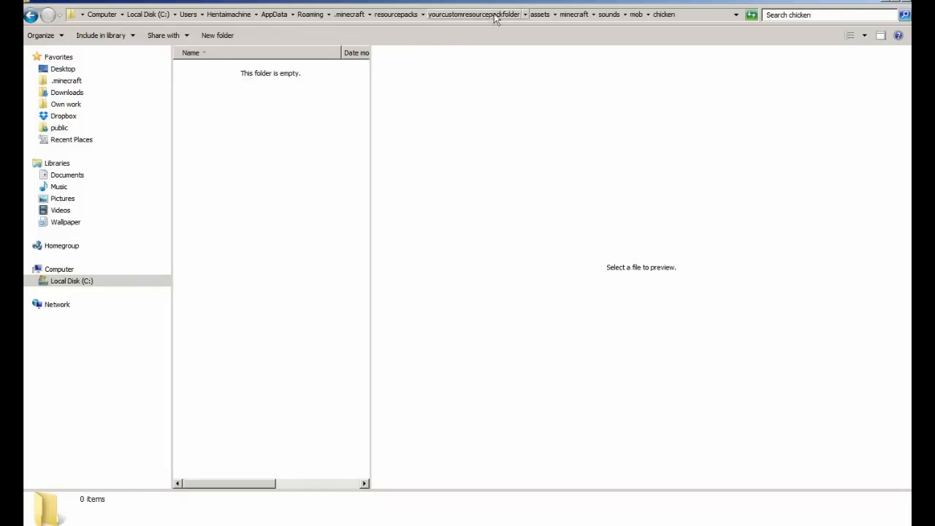
Step: Copy the chicken folder's full path from the address bar
click(707, 17)
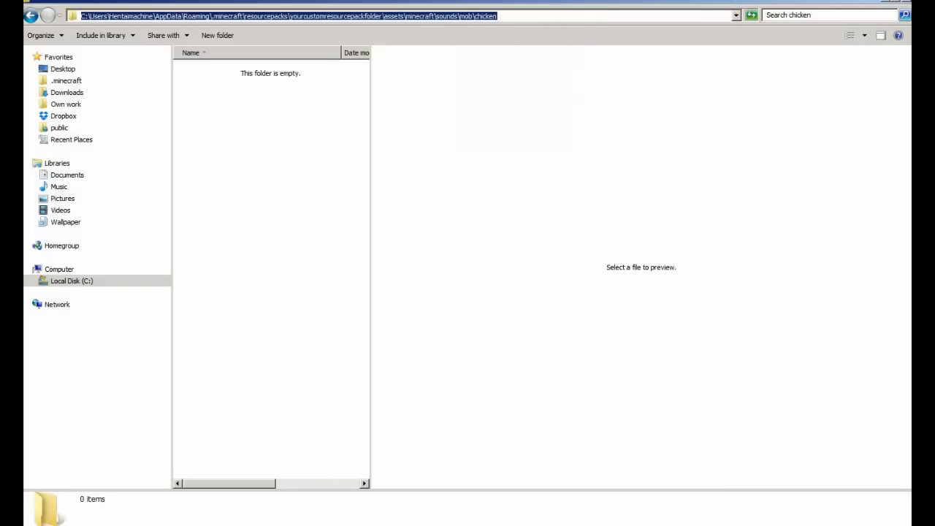
right_click(459, 16)
click(521, 50)
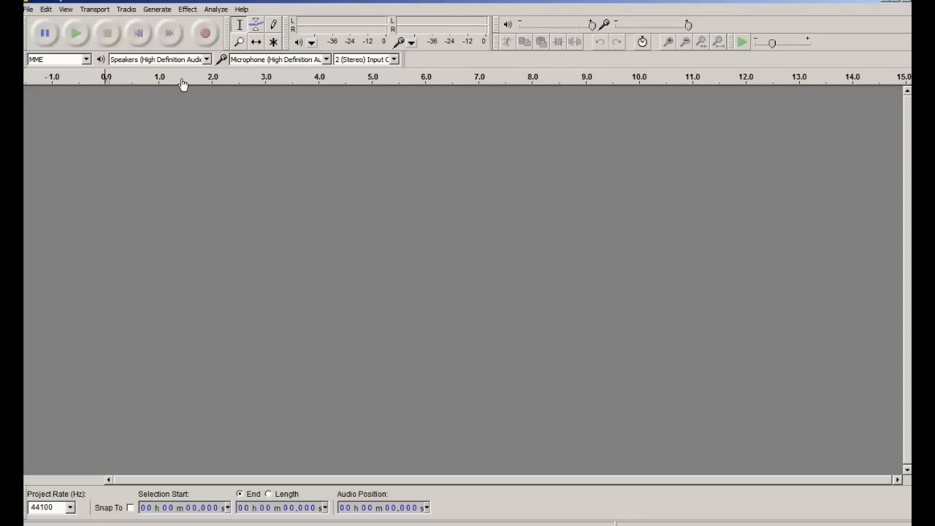
Step: Record a roughly 1.6-second sound clip and play it back
click(212, 35)
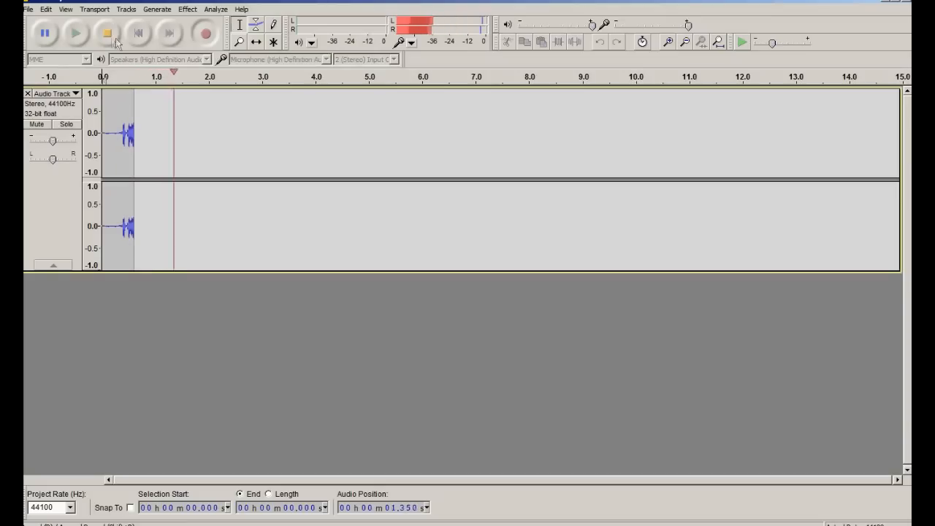
click(108, 35)
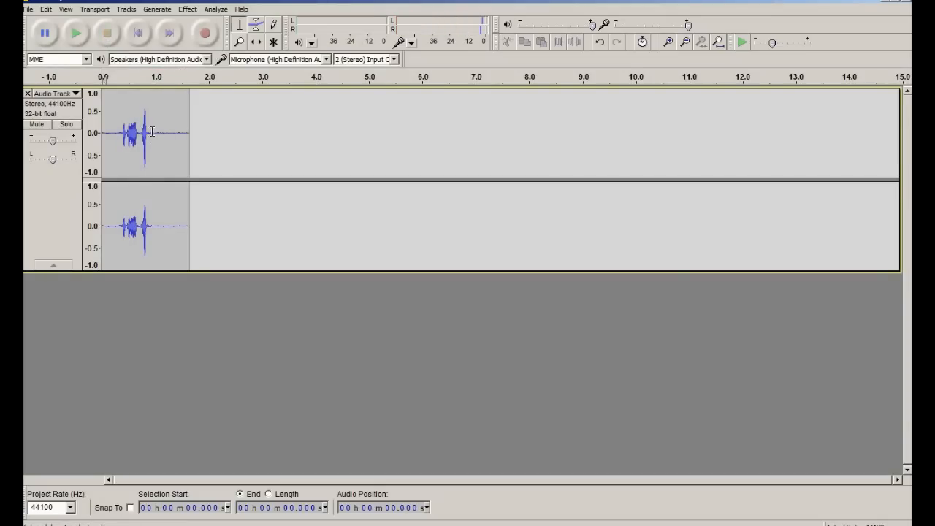
click(81, 32)
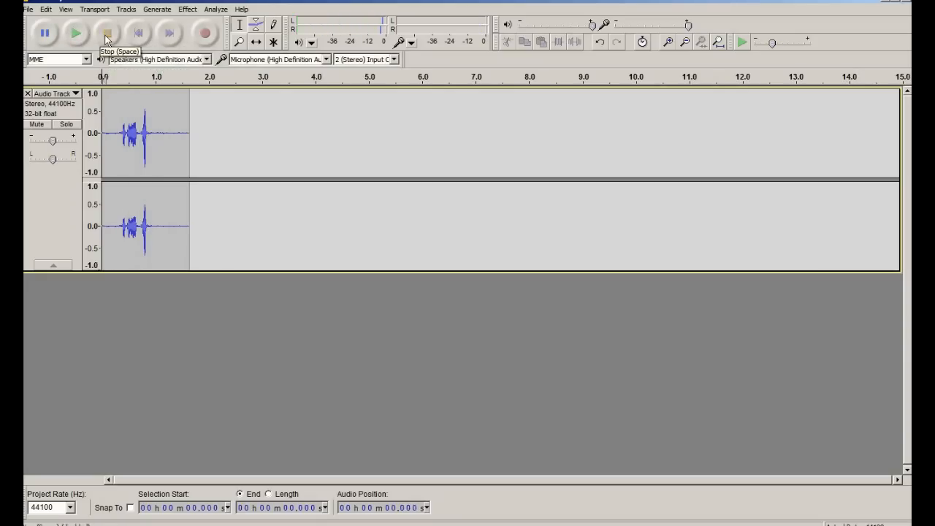
Step: Delete the audio after 0.952 s and the first 0.348 s of the recording
click(152, 131)
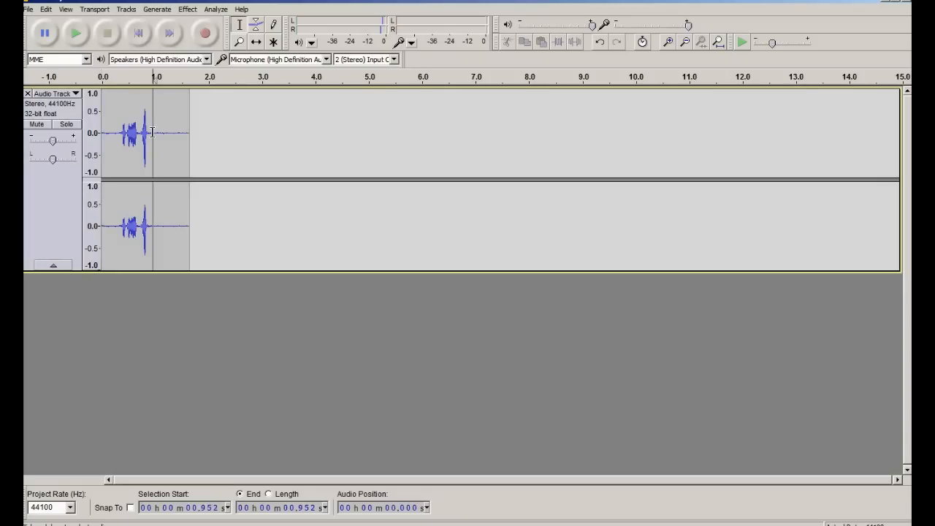
drag(152, 132, 189, 139)
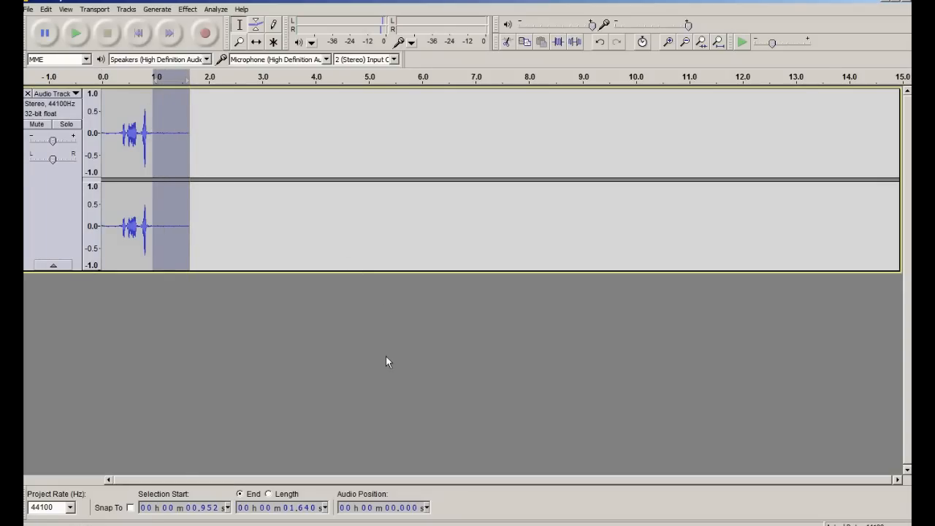
key(Delete)
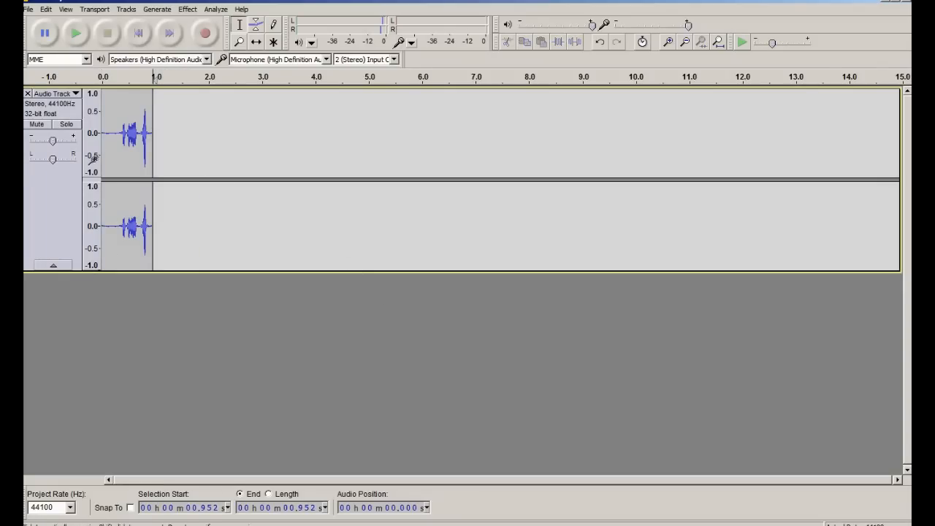
drag(120, 136, 102, 139)
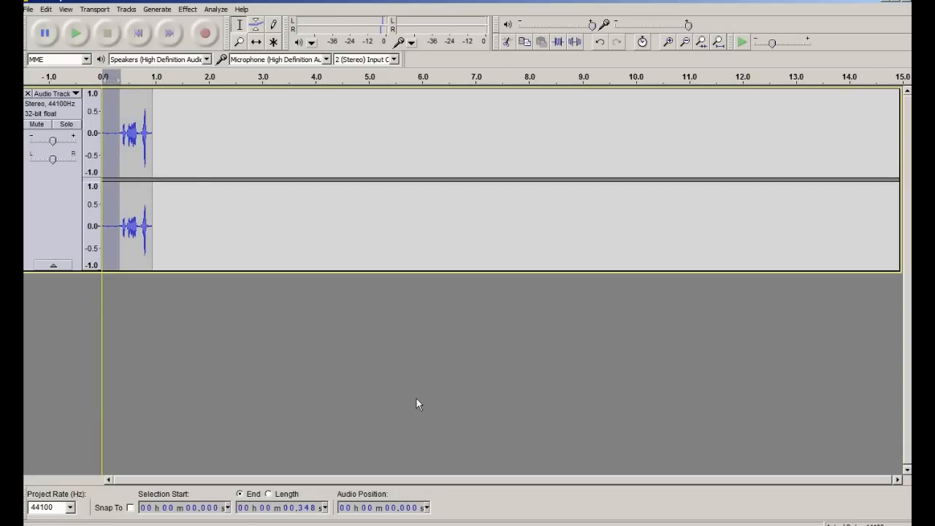
key(Delete)
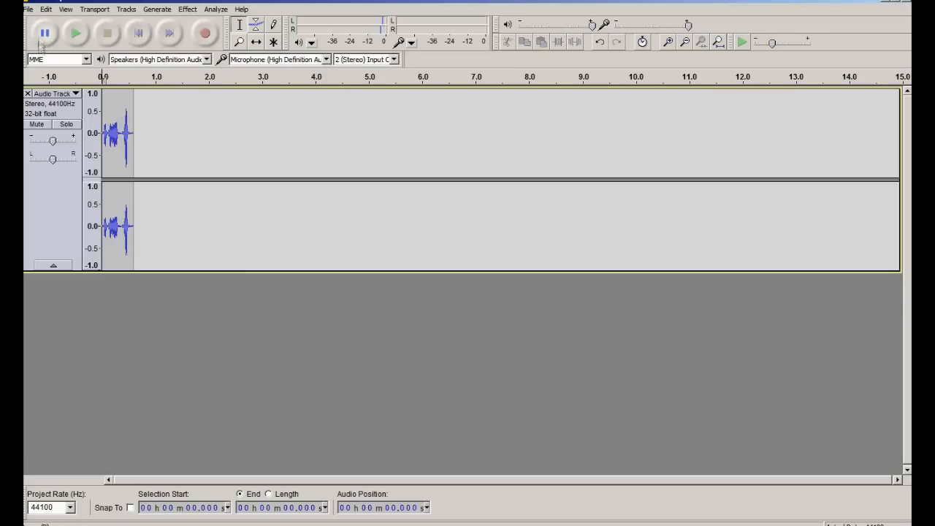
Step: Open the File menu to find the export command
click(29, 10)
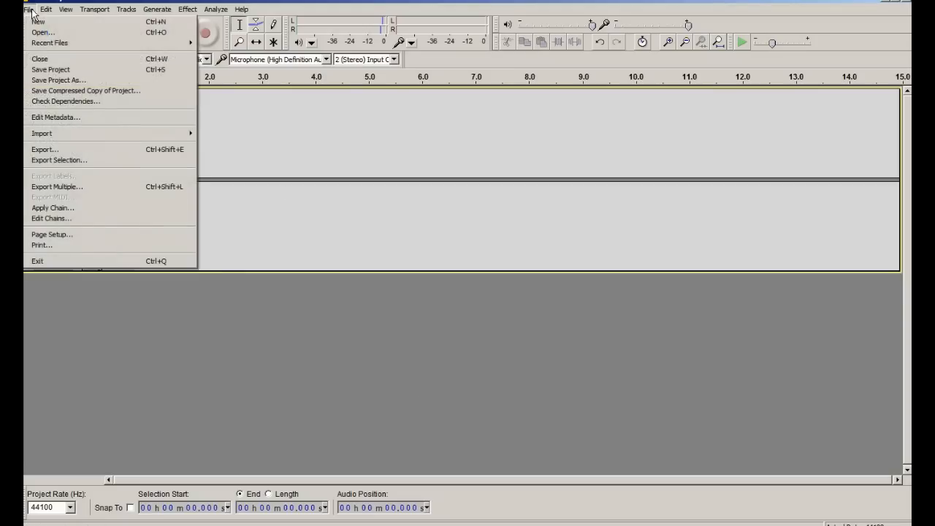
click(304, 170)
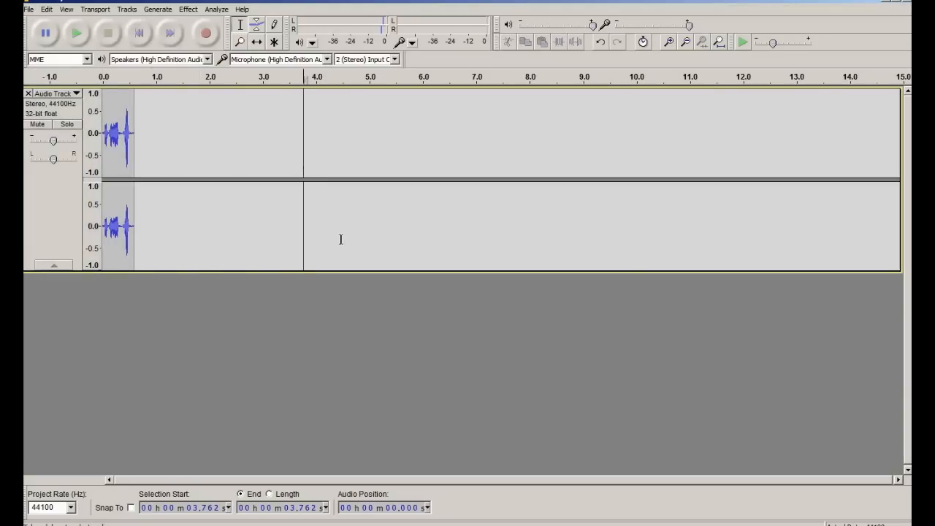
click(30, 10)
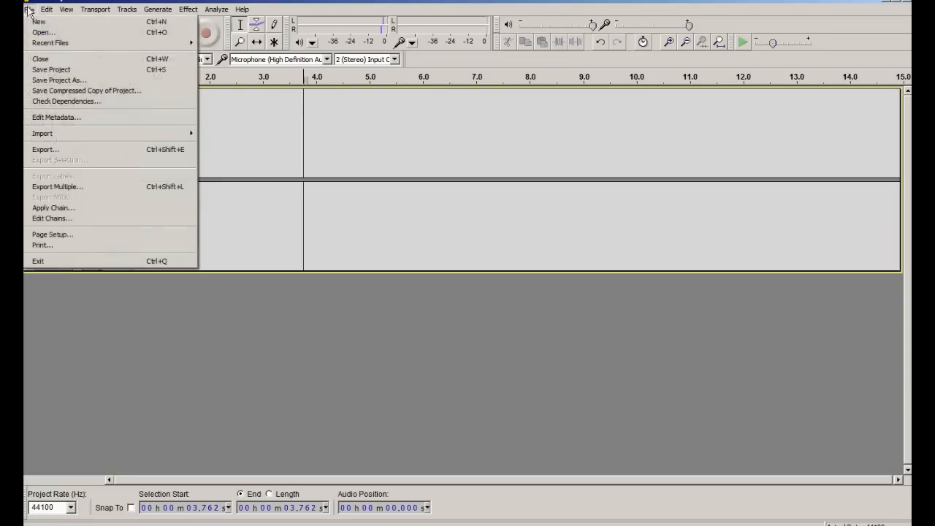
Step: Start the export and browse via Recent Places to the custom resource pack folder
click(69, 152)
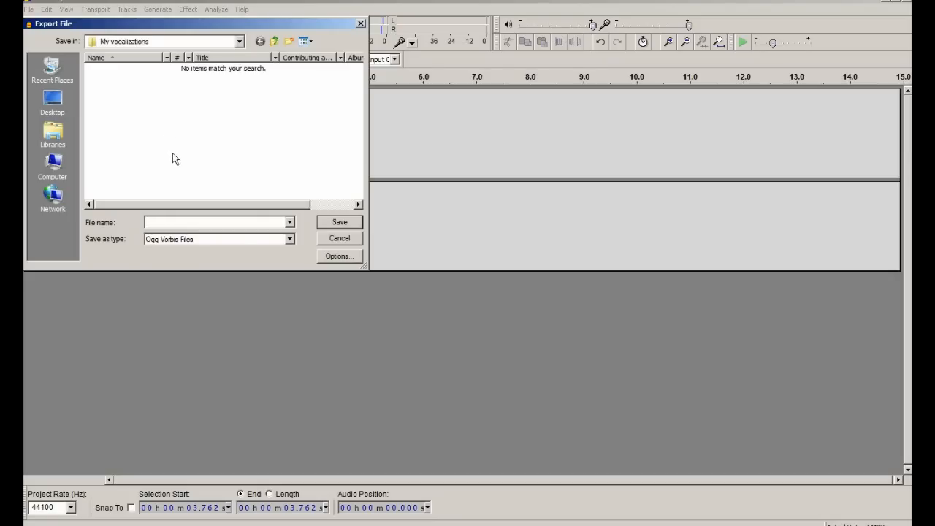
click(52, 69)
click(119, 68)
double_click(119, 67)
click(144, 107)
double_click(144, 106)
double_click(159, 70)
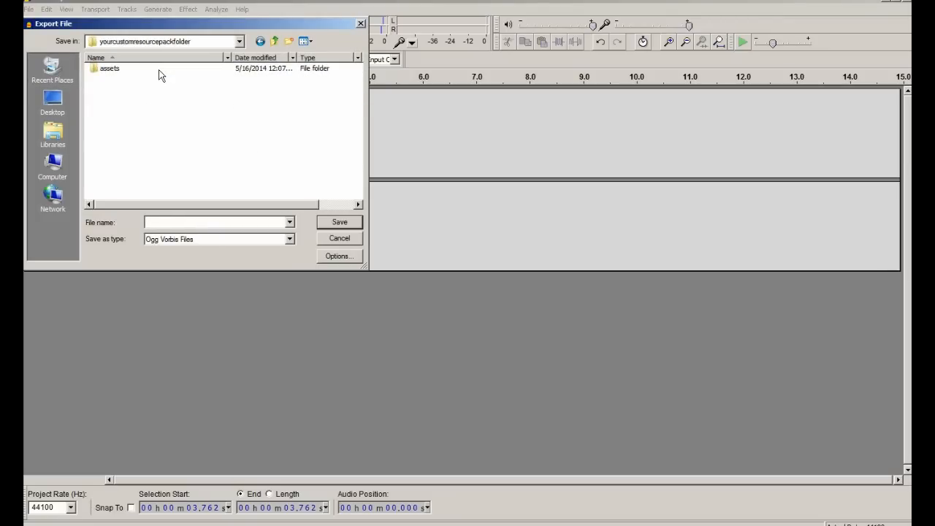
click(161, 70)
click(160, 71)
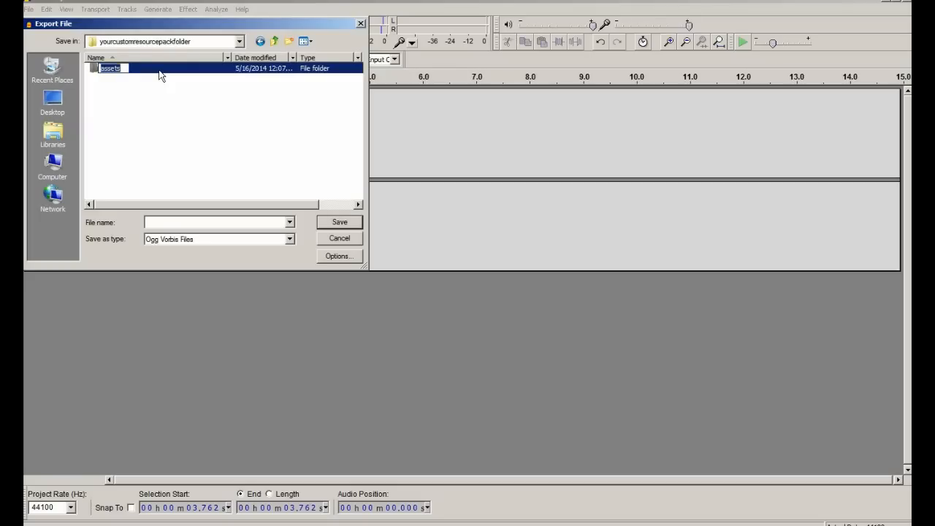
key(Escape)
Step: Navigate into assets > minecraft > sounds > mob > chicken as the save location
double_click(137, 72)
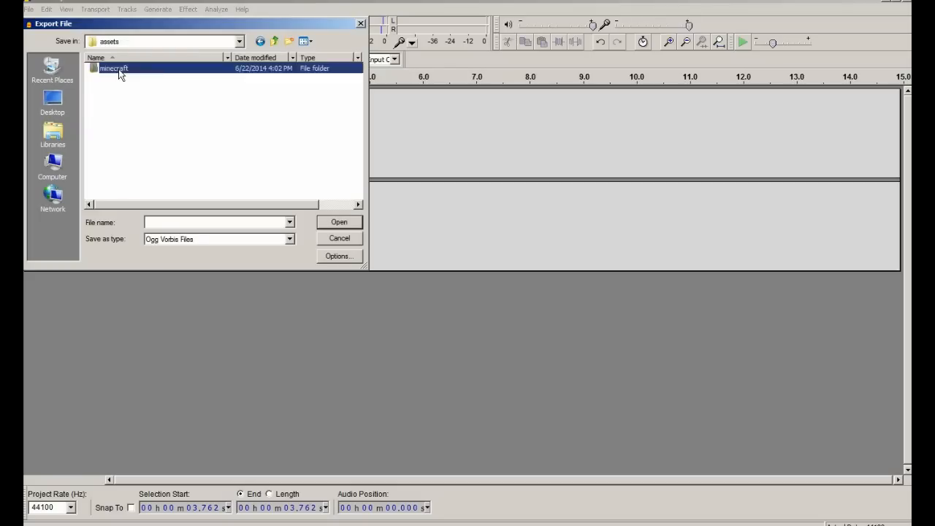
double_click(119, 68)
double_click(113, 101)
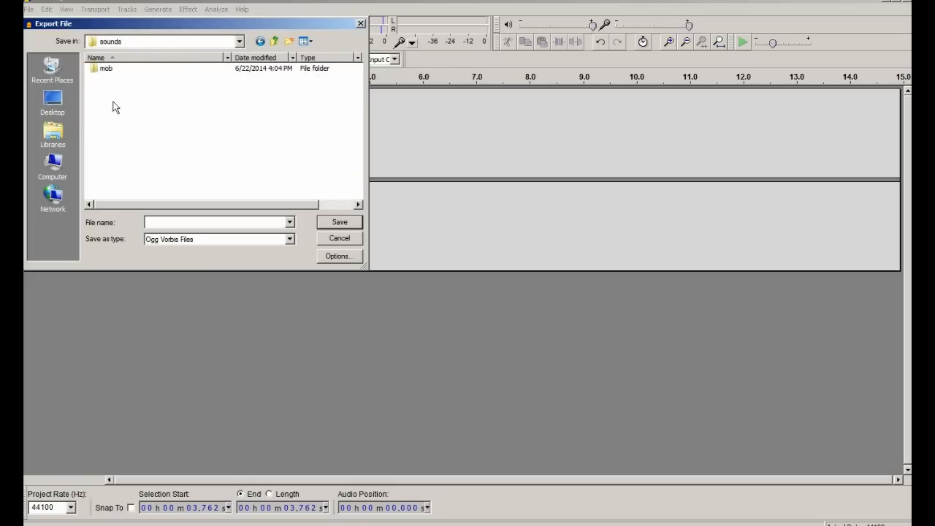
double_click(114, 69)
double_click(113, 70)
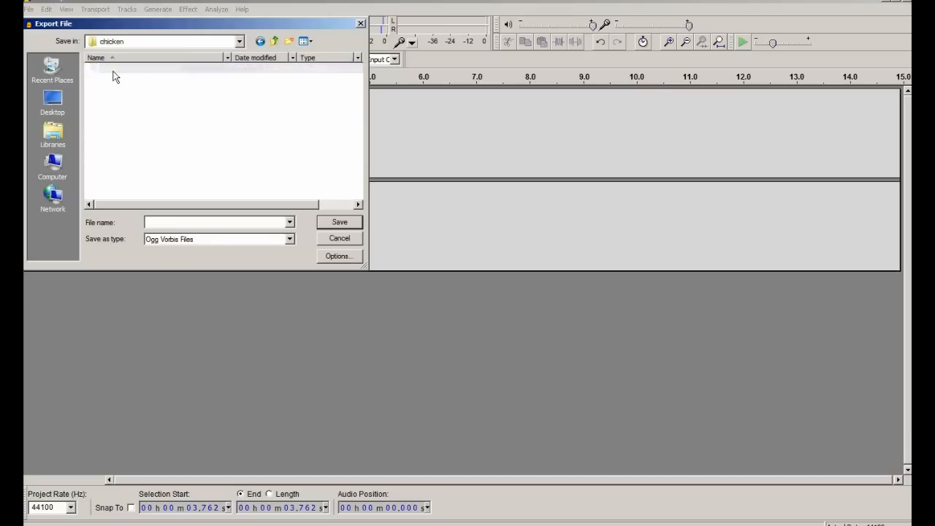
Step: Save the clip as say1 in Ogg Vorbis format and accept the metadata
drag(284, 21, 659, 132)
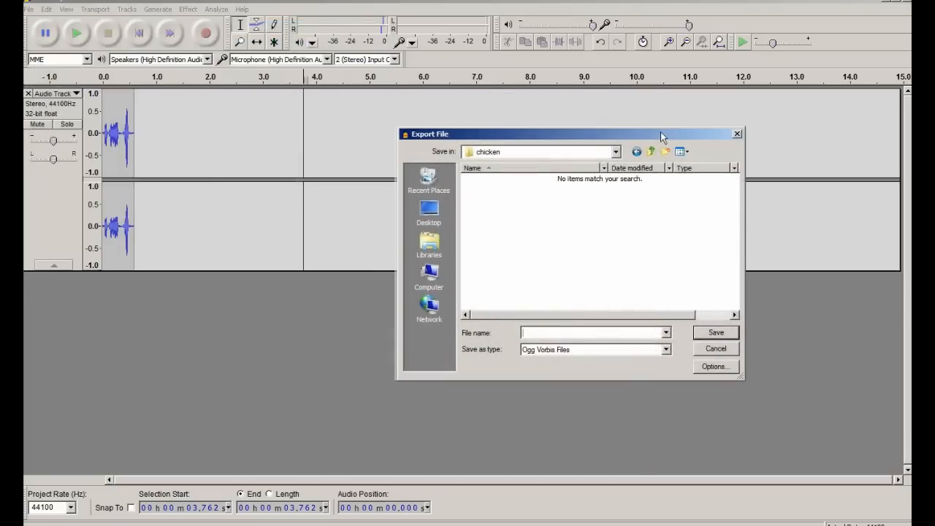
text(say1)
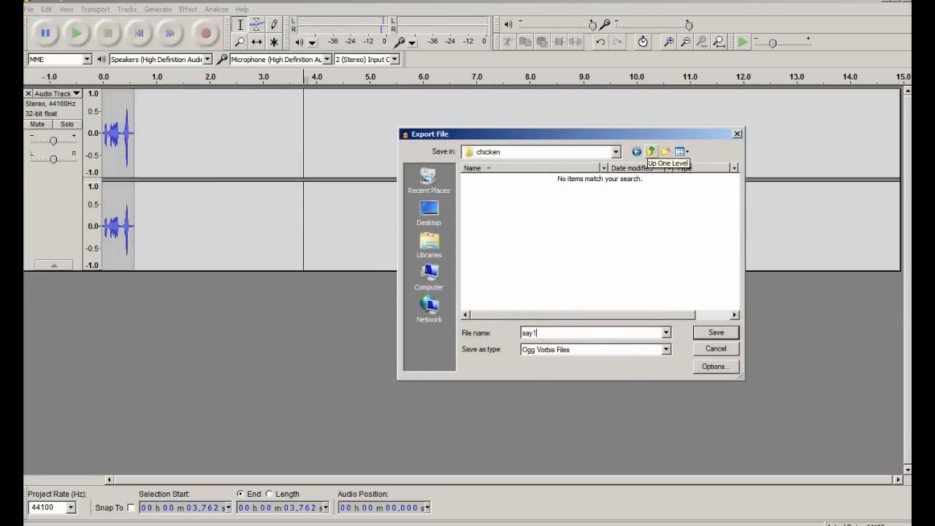
click(714, 333)
click(534, 361)
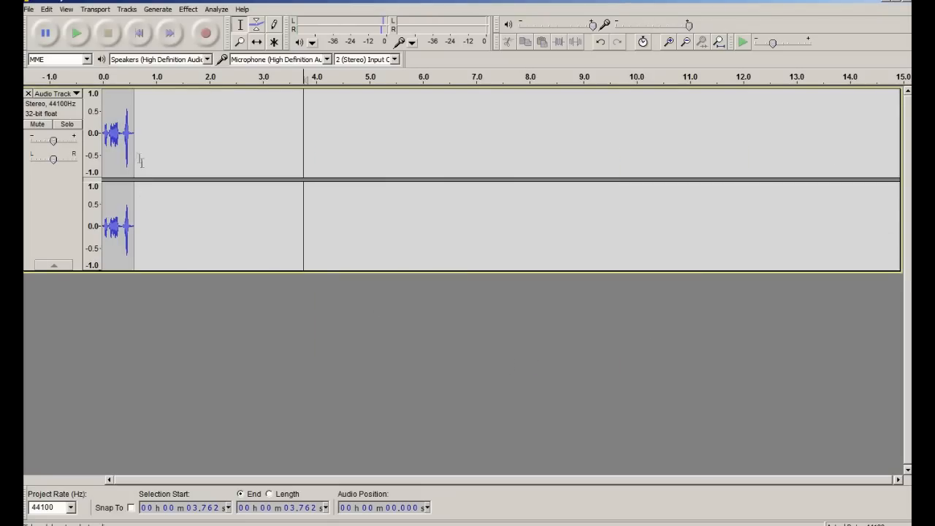
Step: Delete the audio from 0.139 s to 0.604 s, keeping only the first 0.139 s
drag(110, 133, 135, 131)
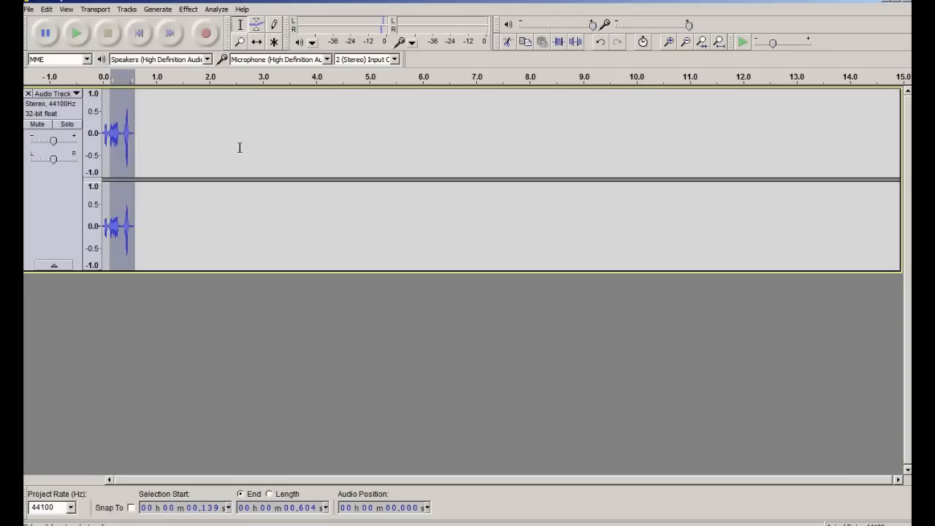
key(Delete)
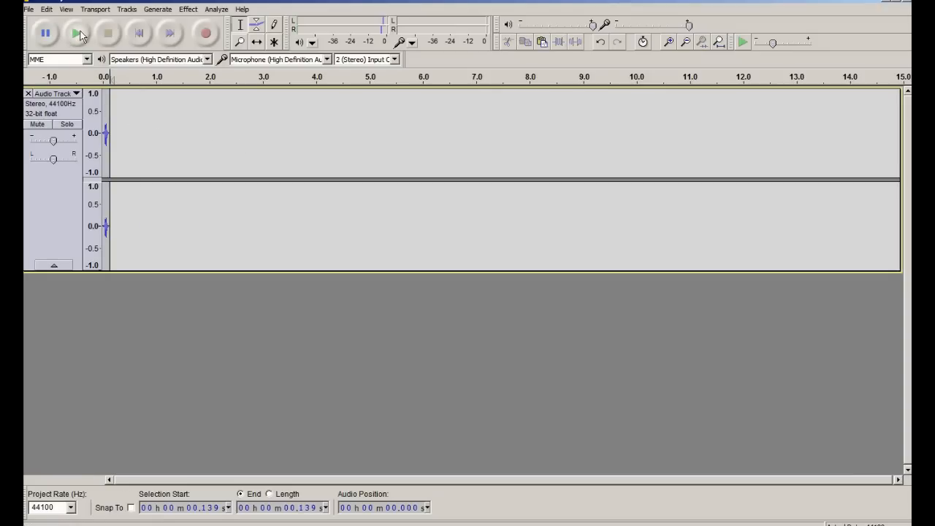
click(104, 126)
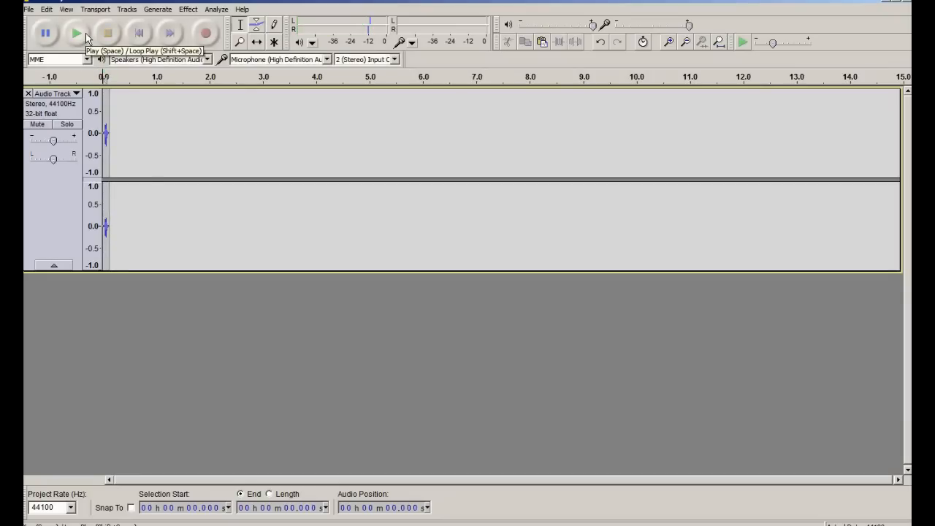
Step: Export the clip as say2 in Ogg Vorbis format, accepting empty metadata
click(29, 9)
click(94, 149)
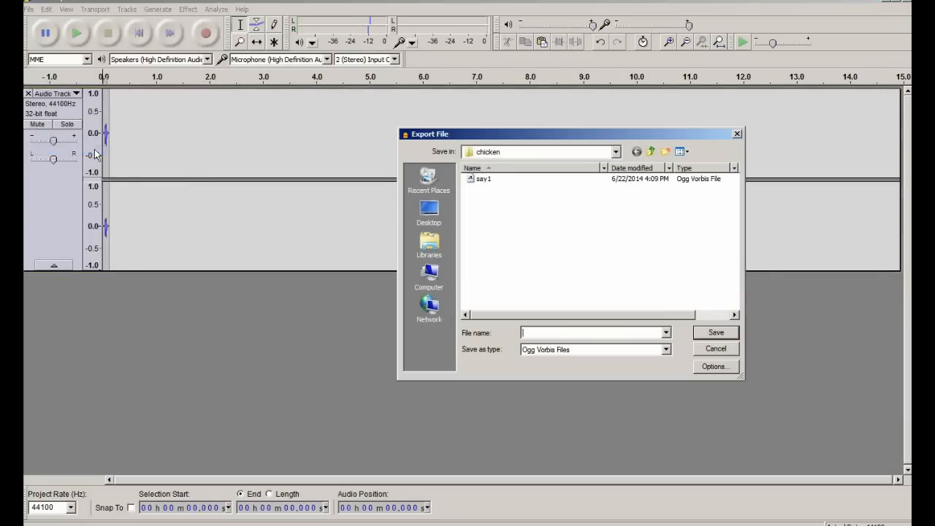
text(say)
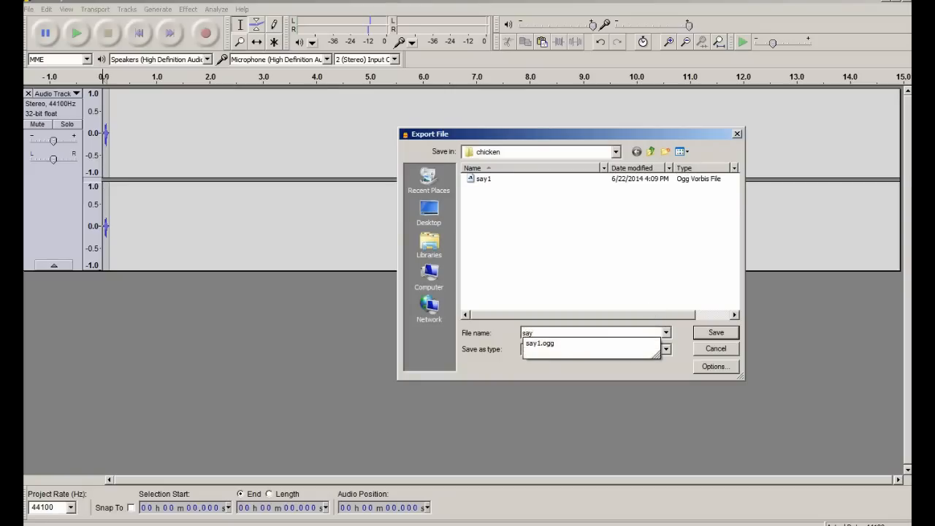
key(BackSpace)
text(2)
key(Return)
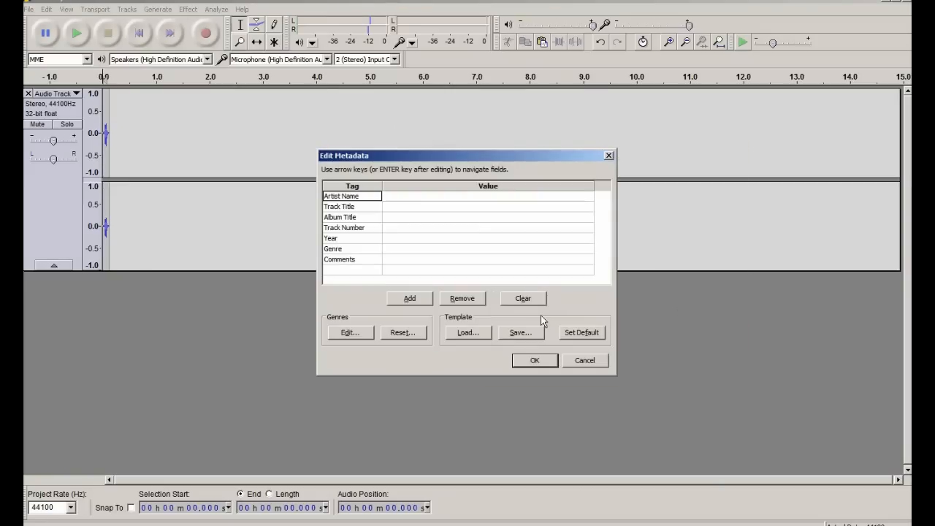
key(Return)
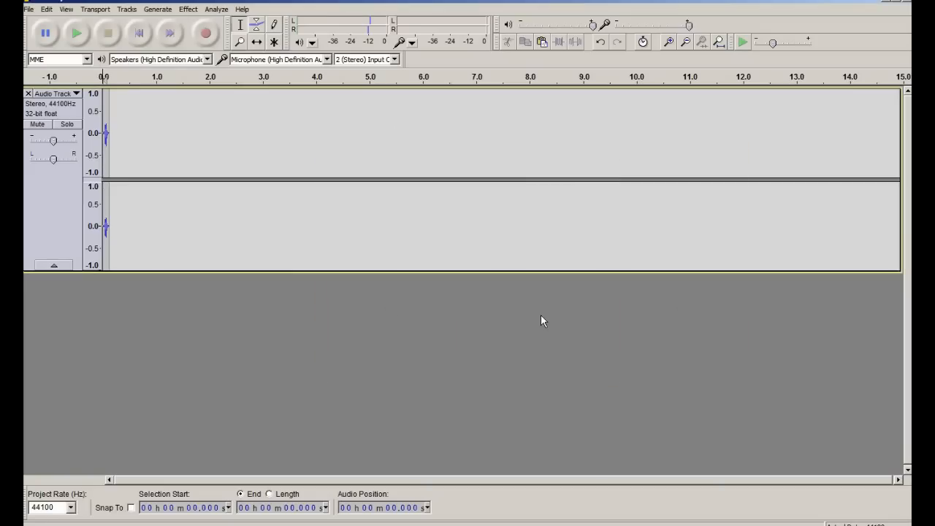
Step: Cancel a second export attempt and remove the audio track from the project
click(30, 9)
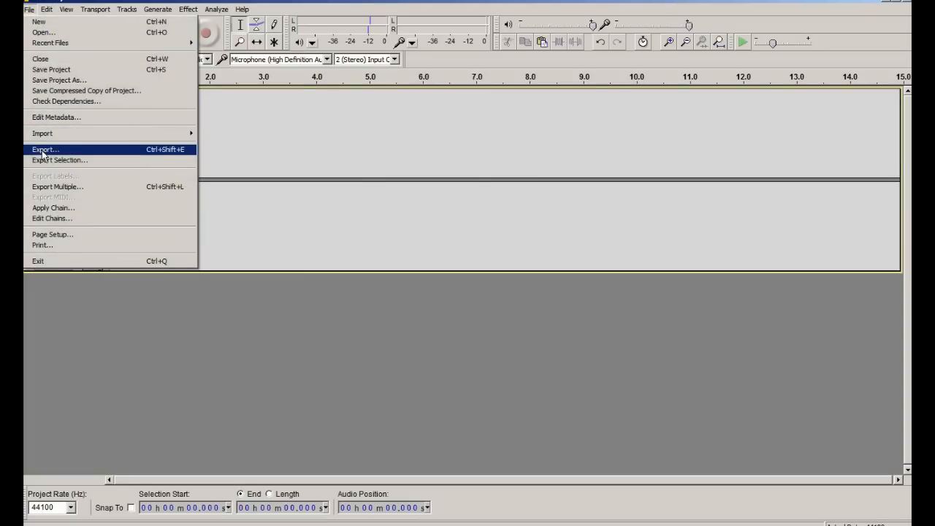
click(42, 151)
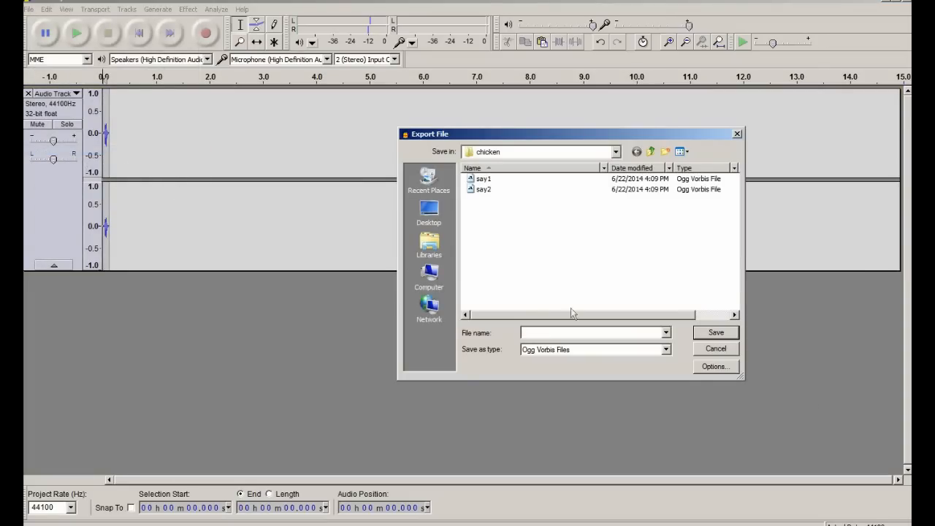
click(736, 349)
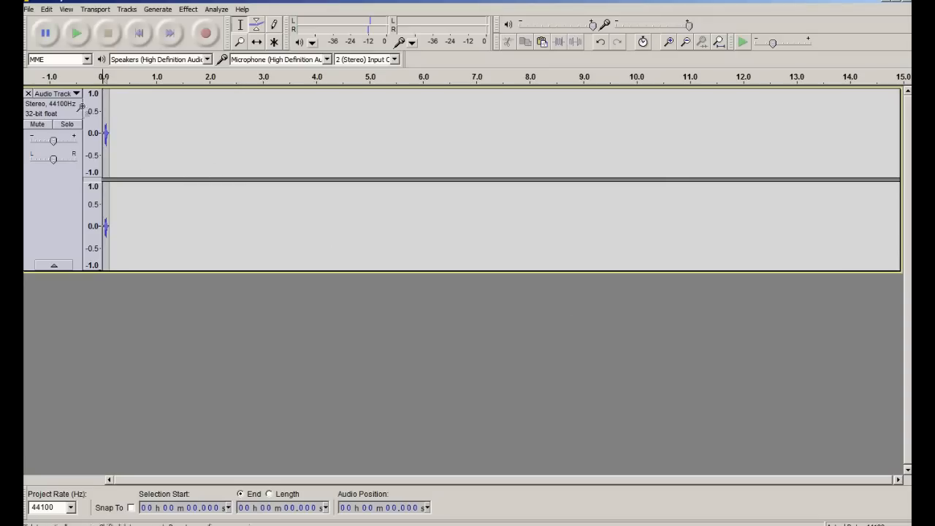
click(28, 93)
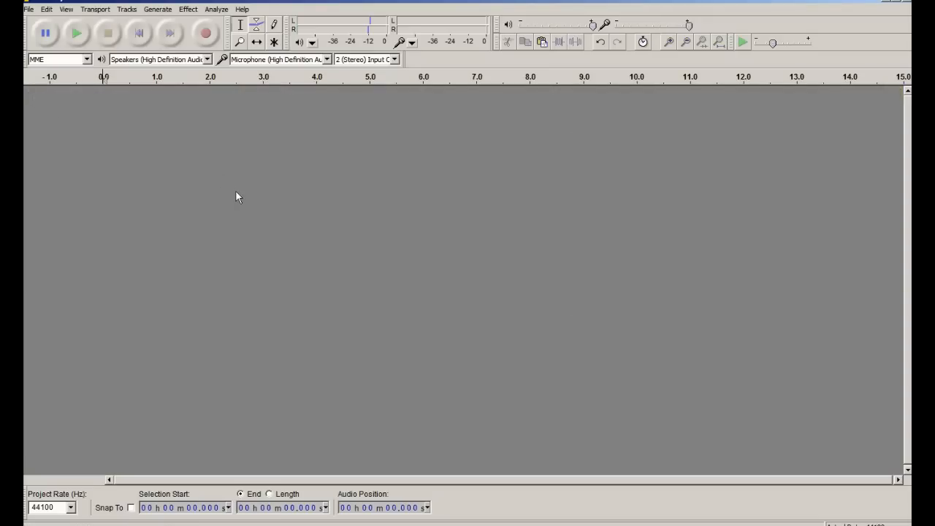
Step: Restore the track with undo, play it, and export it as say3 to the chicken folder
key(ctrl+z)
click(77, 33)
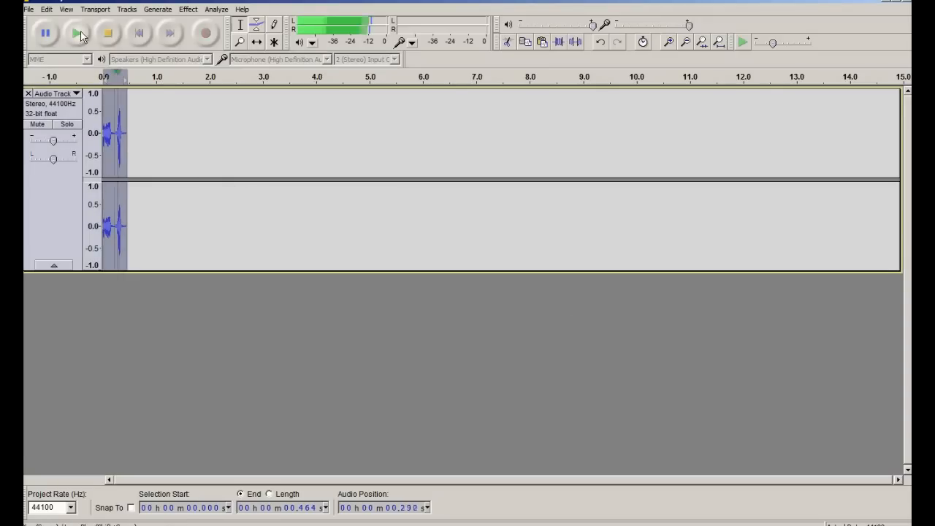
click(28, 8)
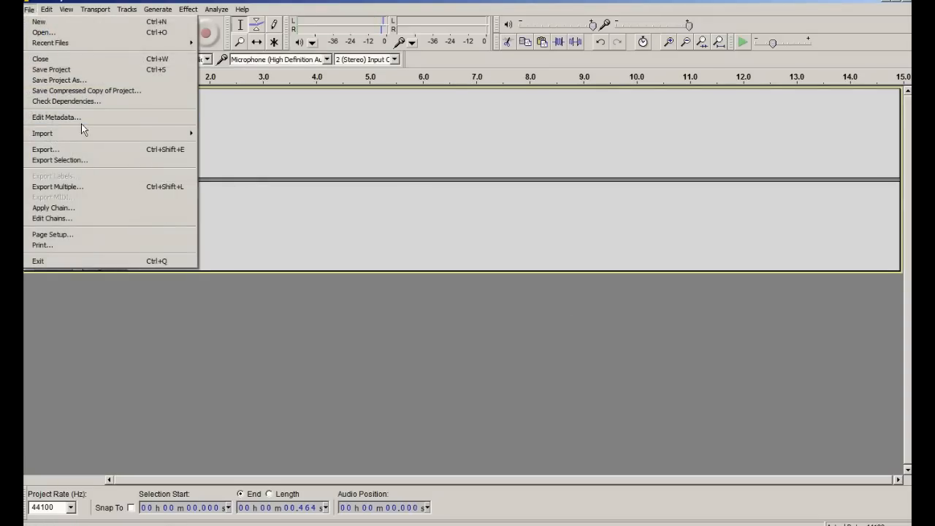
click(66, 150)
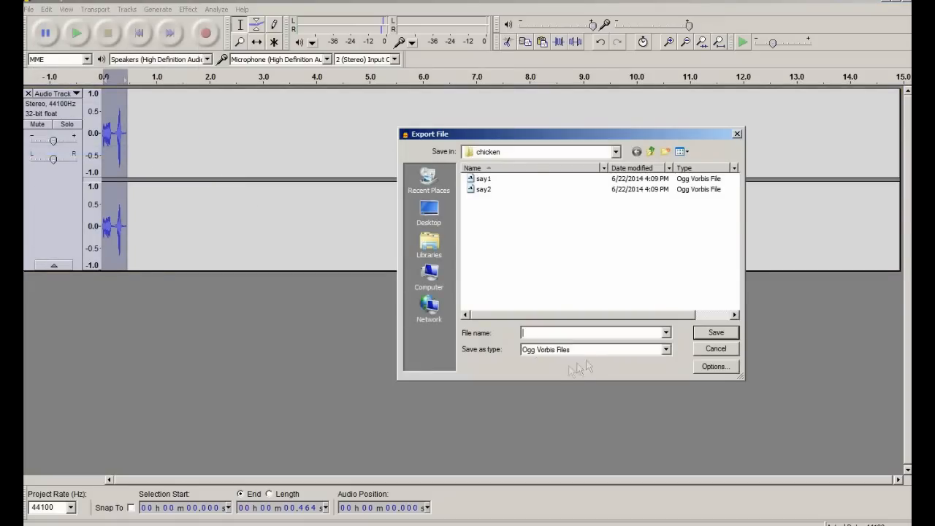
text(say 3)
key(BackSpace)
key(BackSpace)
text(3)
key(Return)
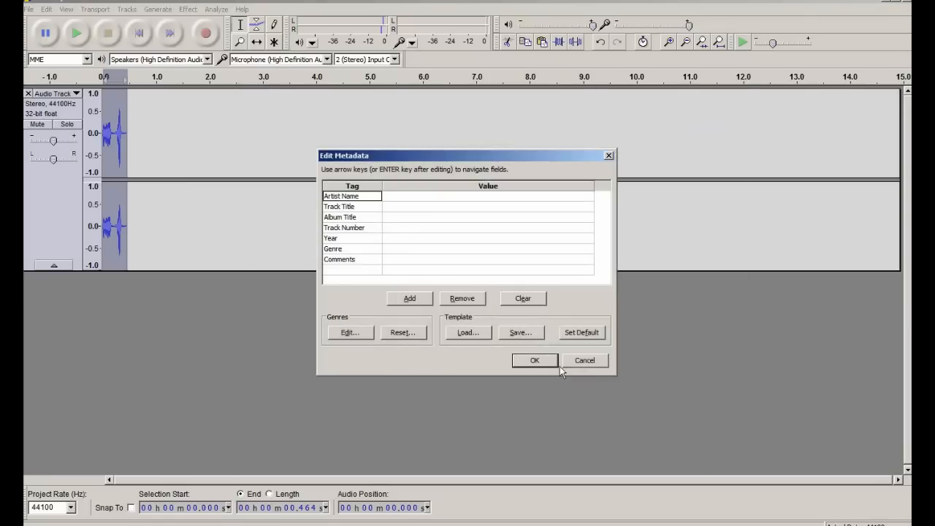
click(560, 366)
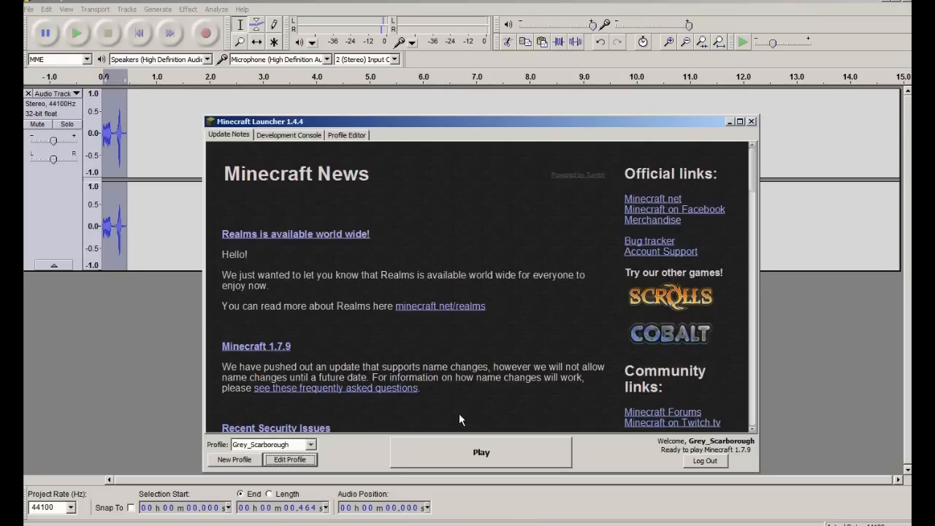
Step: Launch Minecraft, walk up to a chicken to hear its sounds, then pause
click(477, 454)
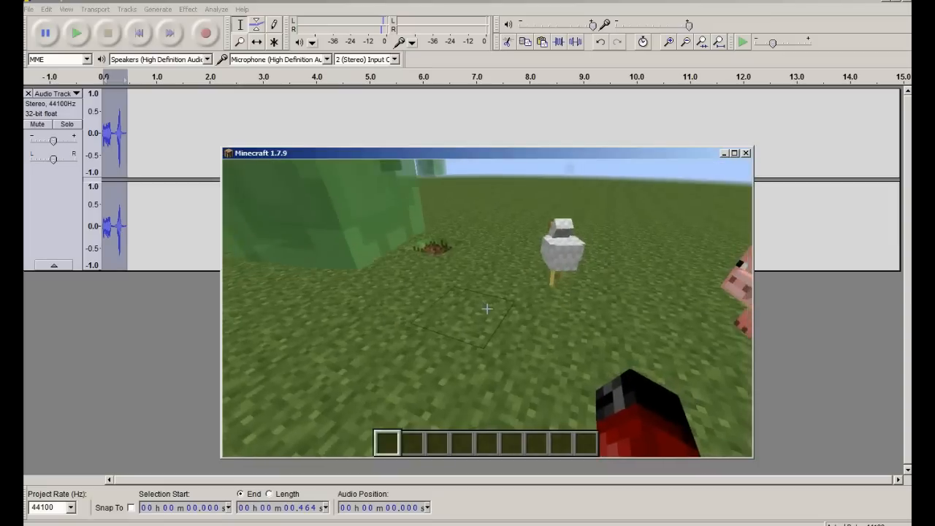
key(w)
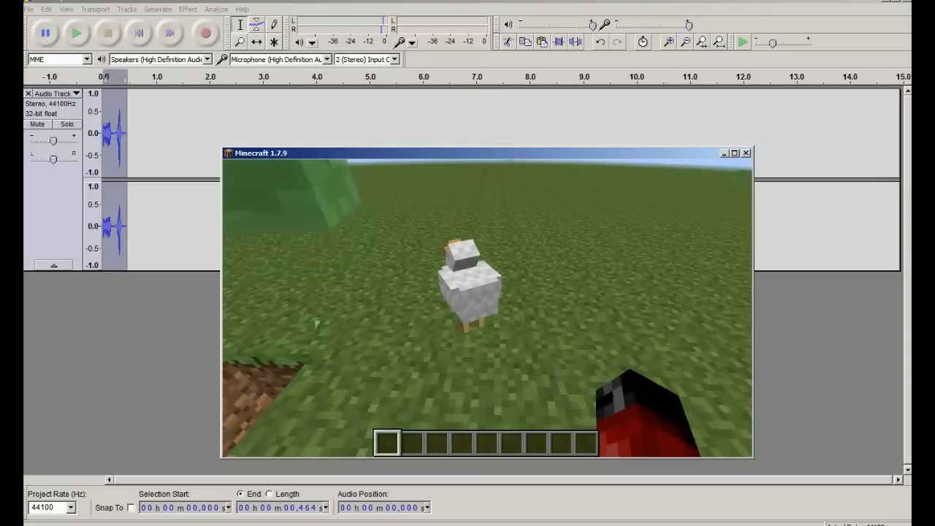
key(w)
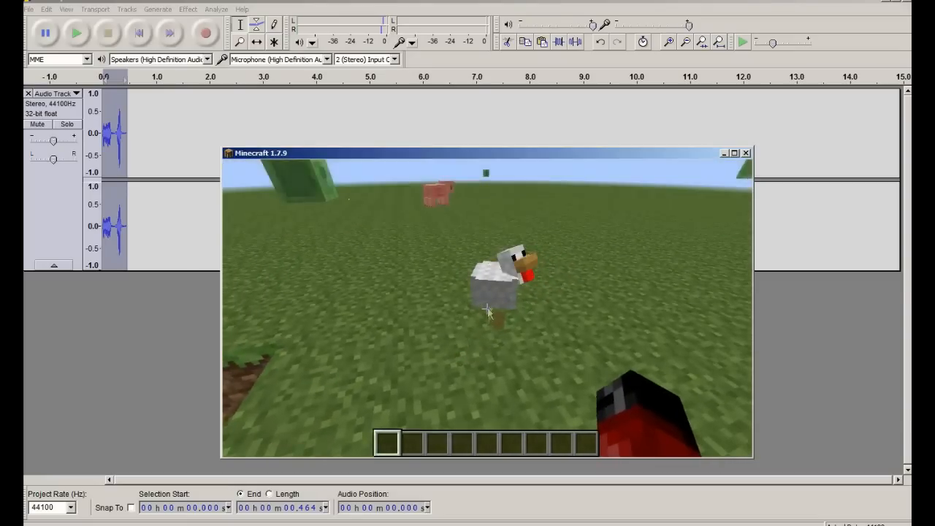
key(Escape)
Step: Move the custom resource pack back to Available, leaving only Default, and resume play
click(439, 349)
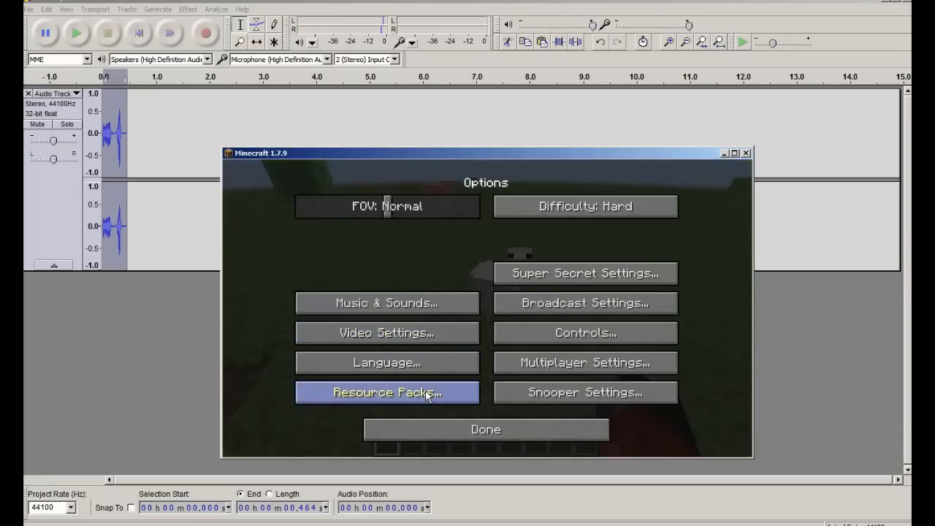
click(428, 396)
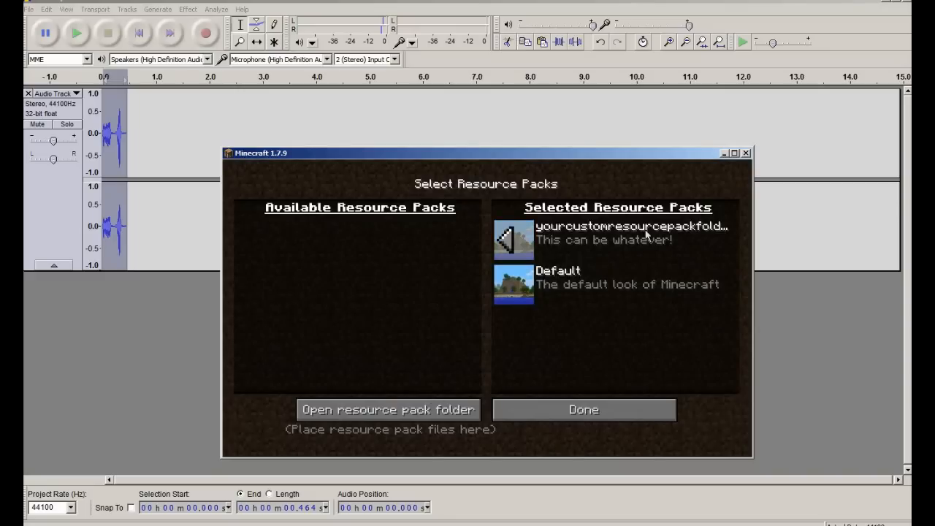
click(509, 242)
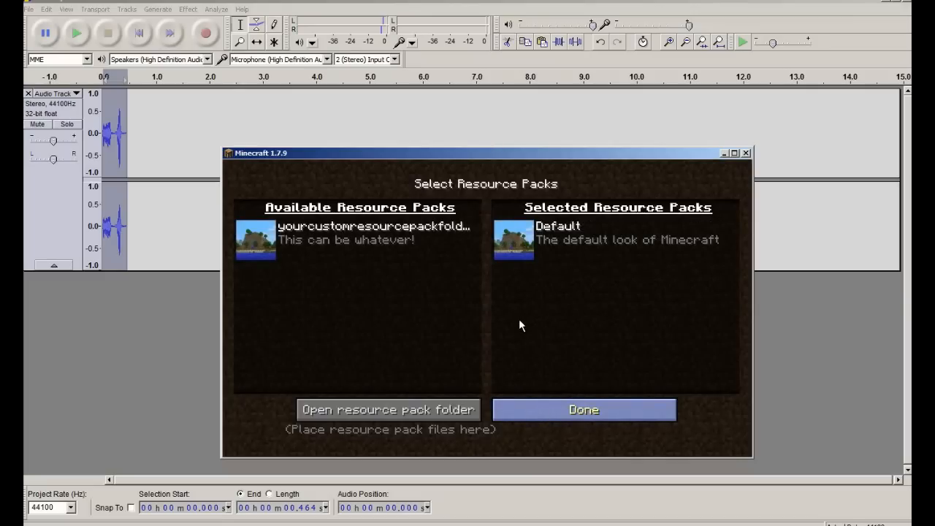
click(519, 410)
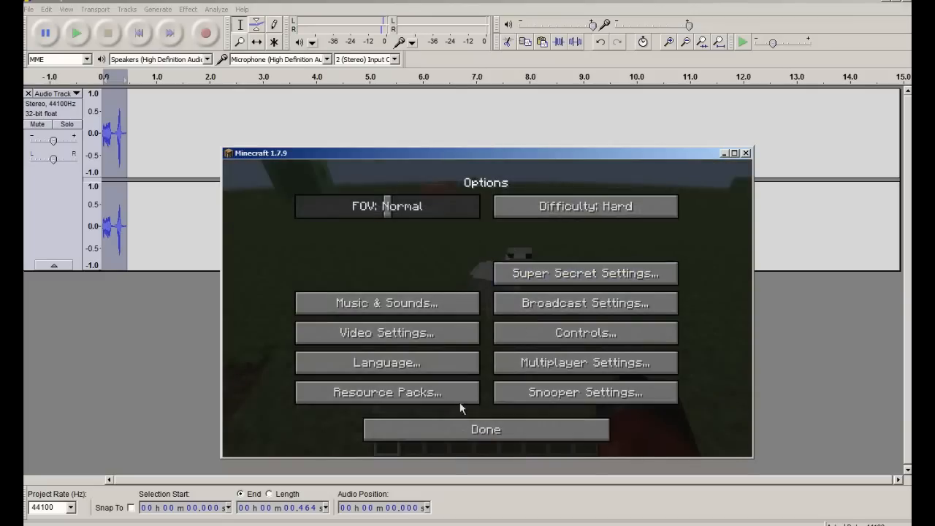
click(475, 429)
click(488, 256)
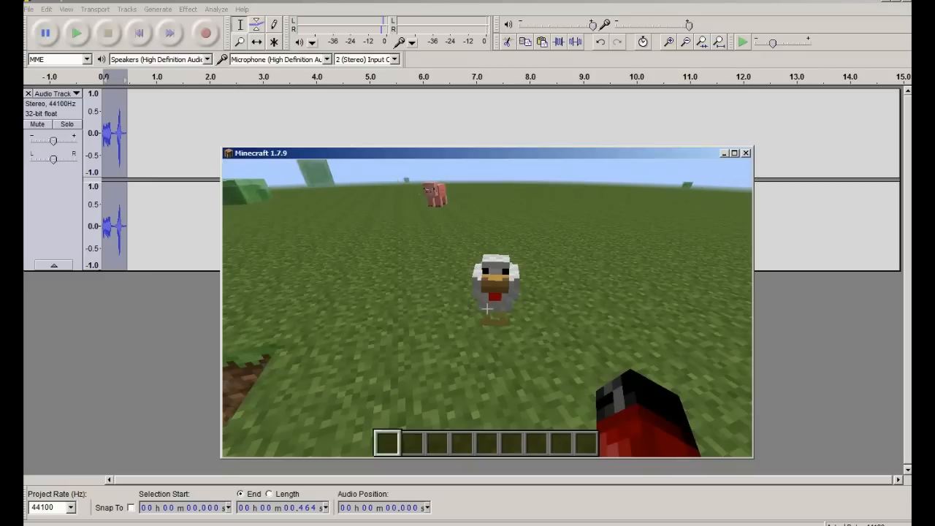
Step: Reactivate yourcustomresourcepackfolder above Default, resume play, and walk toward the chicken
key(Escape)
click(460, 343)
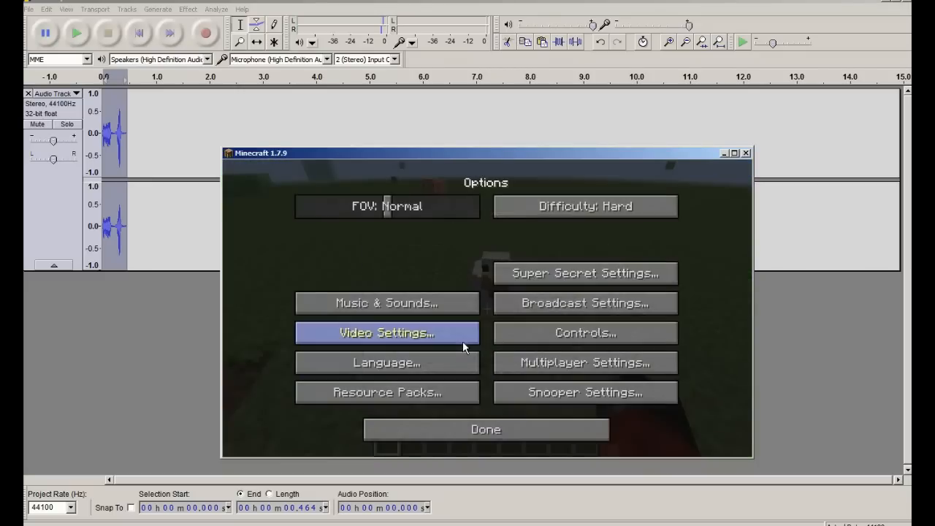
click(432, 406)
click(256, 239)
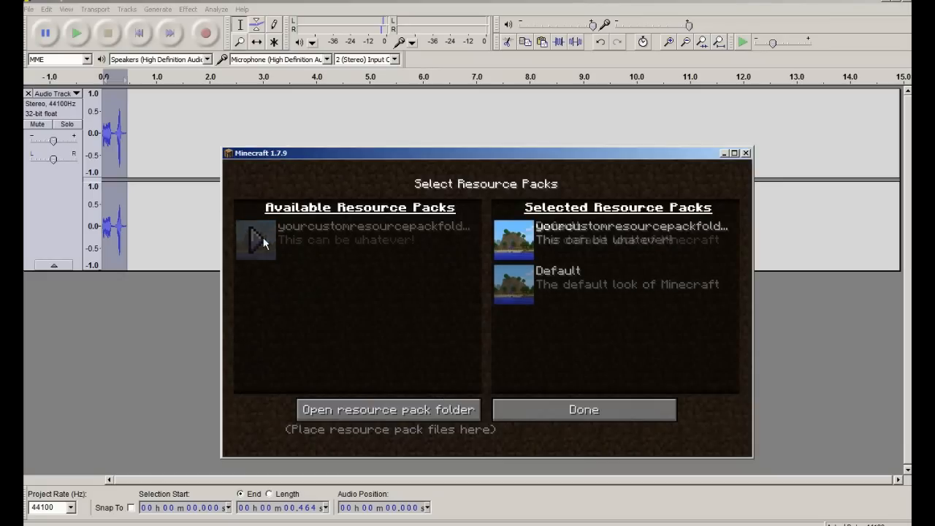
click(675, 403)
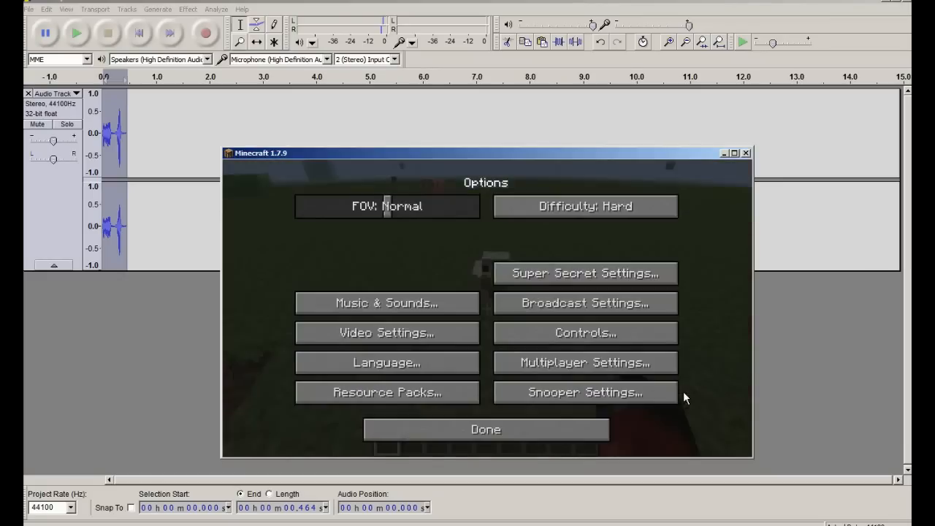
click(574, 429)
click(546, 254)
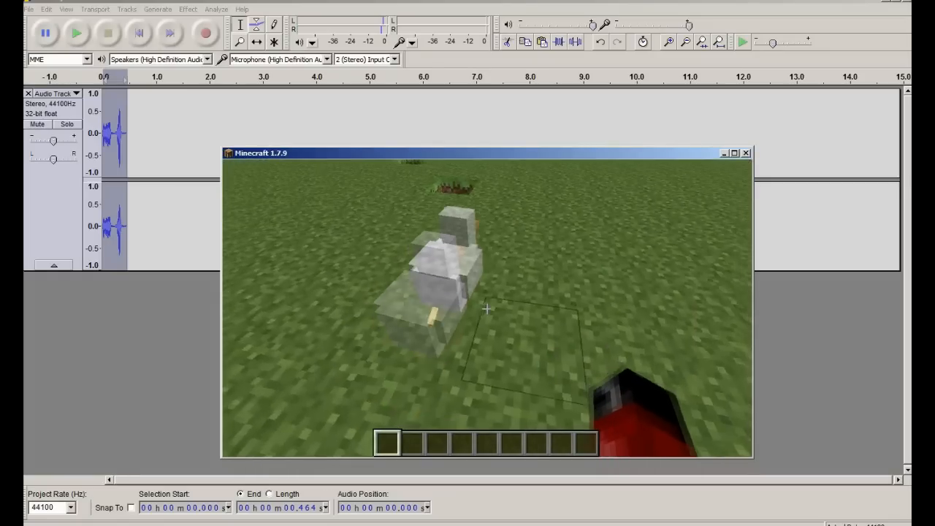
key(w)
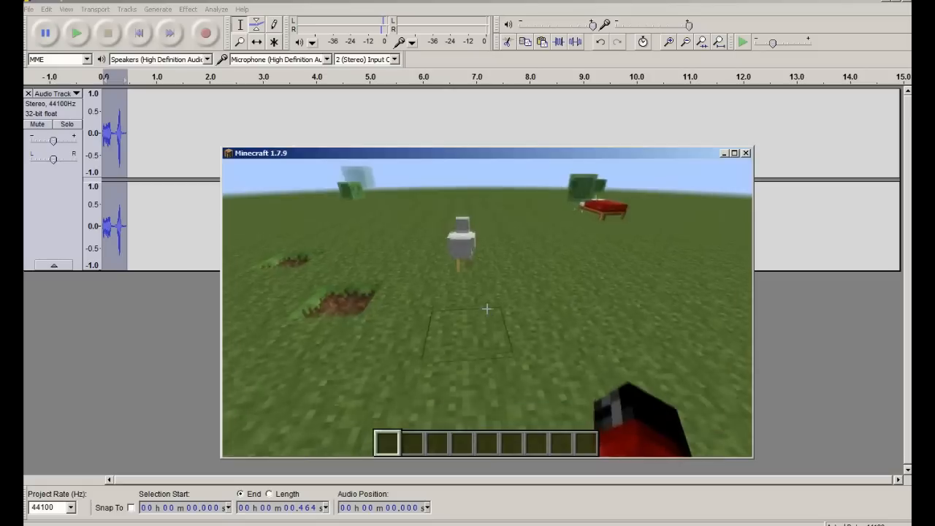